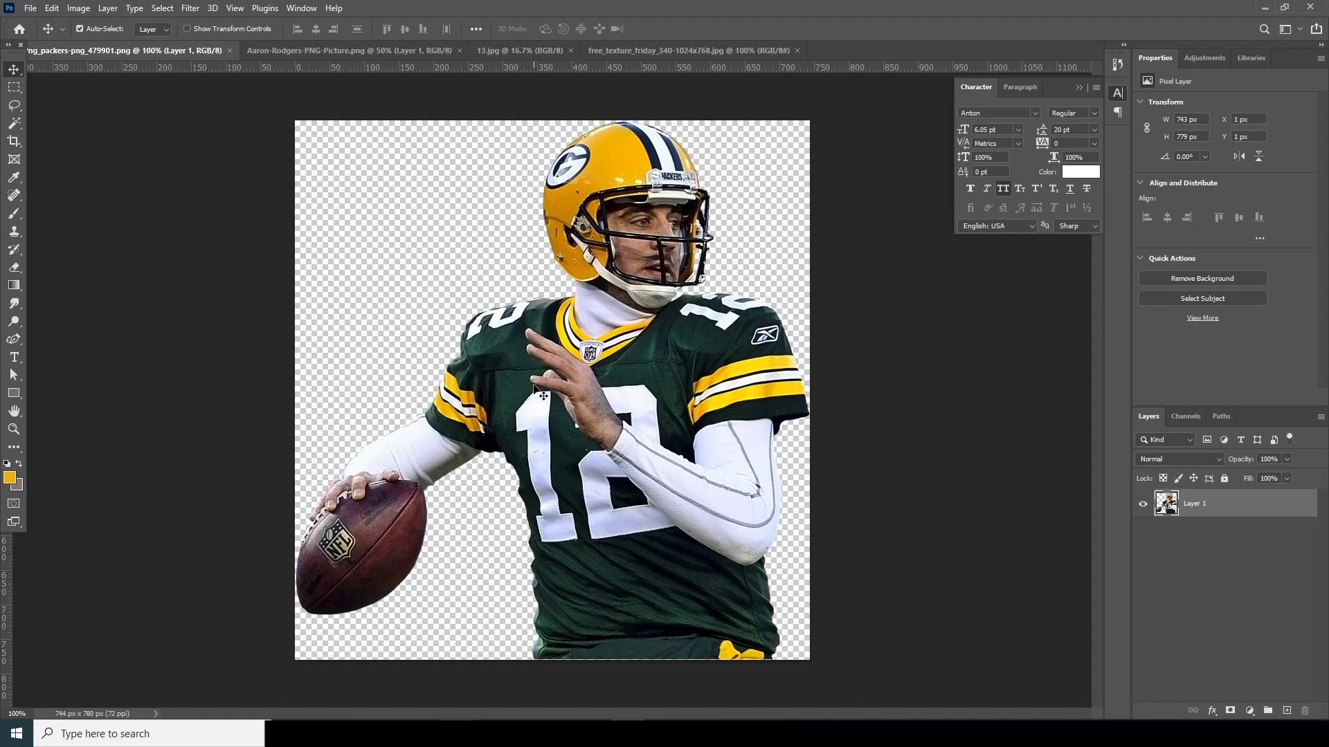
# Create a new white RGB document of 1080 x 1350 pixels at 300 pixels/inch and 16 bit.
pyautogui.hotkey('ctrl', 'n')
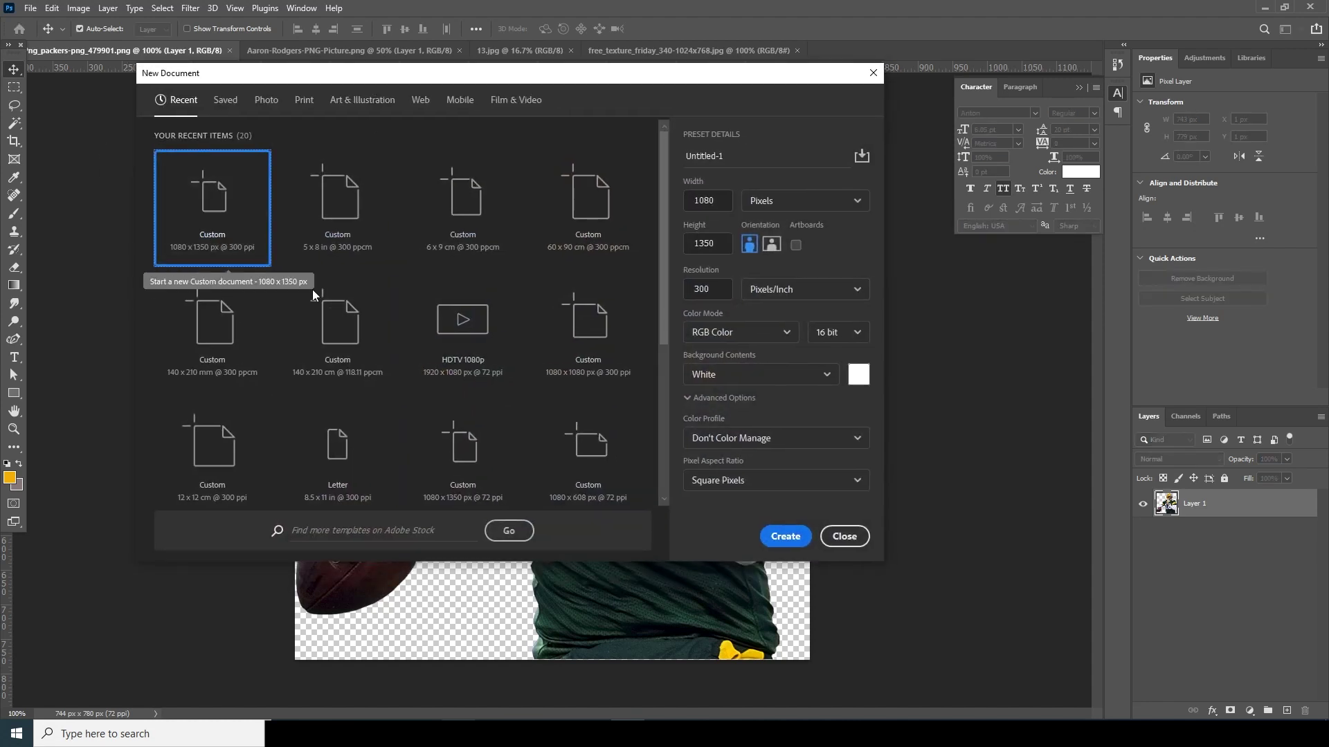
pyautogui.press('Tab')
pyautogui.press('Tab')
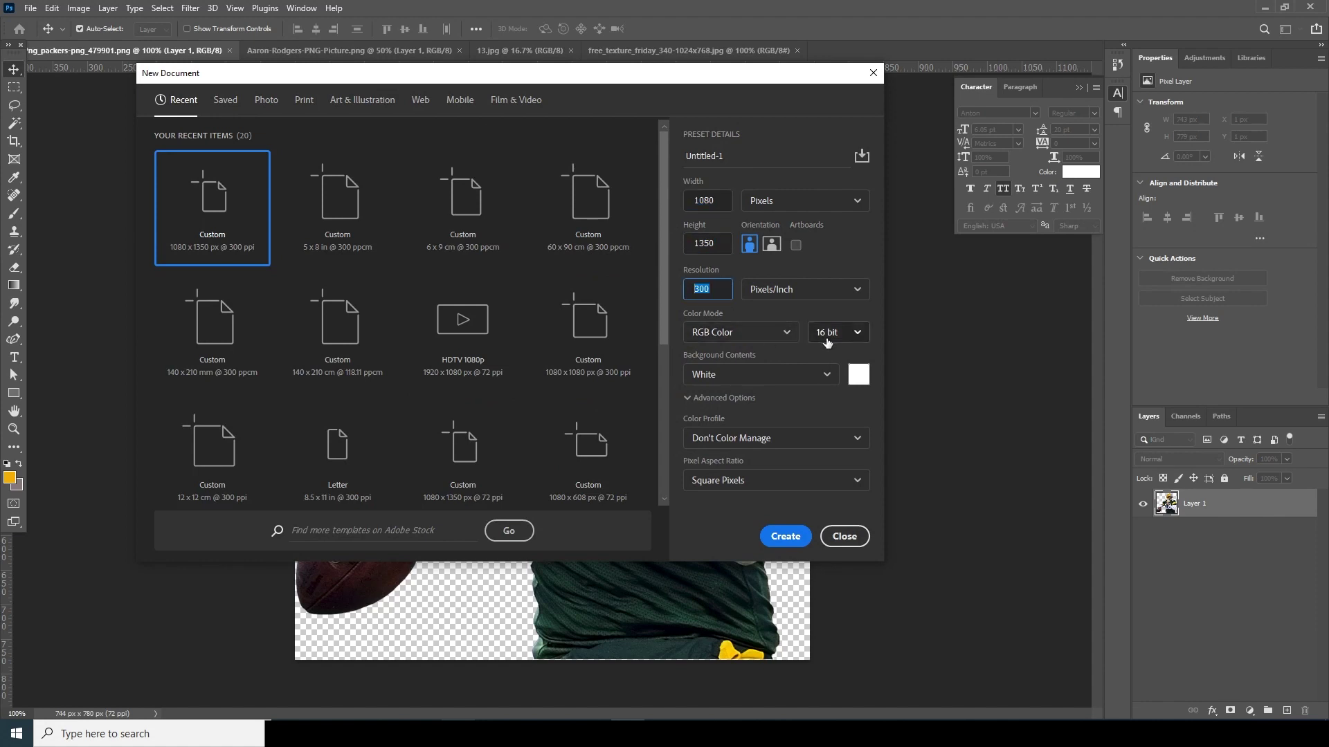
pyautogui.click(780, 539)
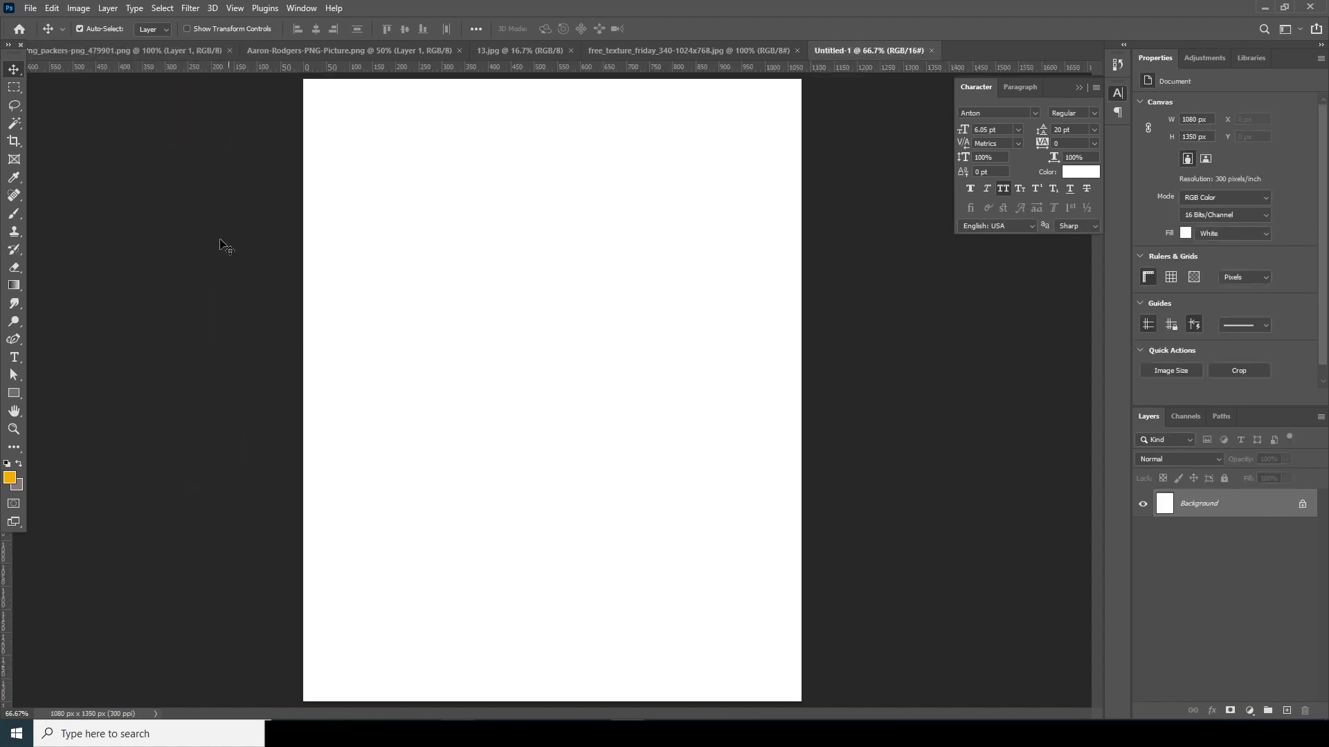
# Copy the throwing player cutout into the new document, accepting the different bit depth, and convert its layer to a smart object.
pyautogui.click(748, 50)
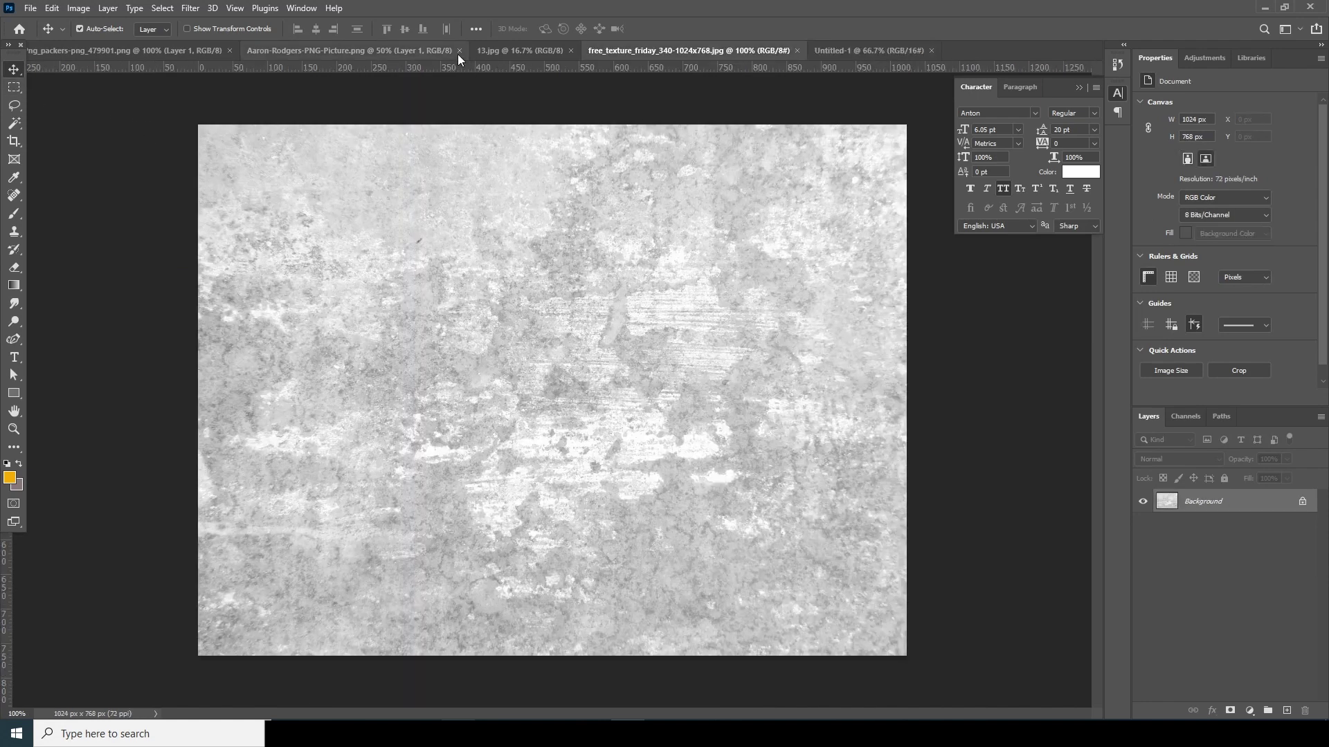
pyautogui.click(305, 51)
pyautogui.click(529, 52)
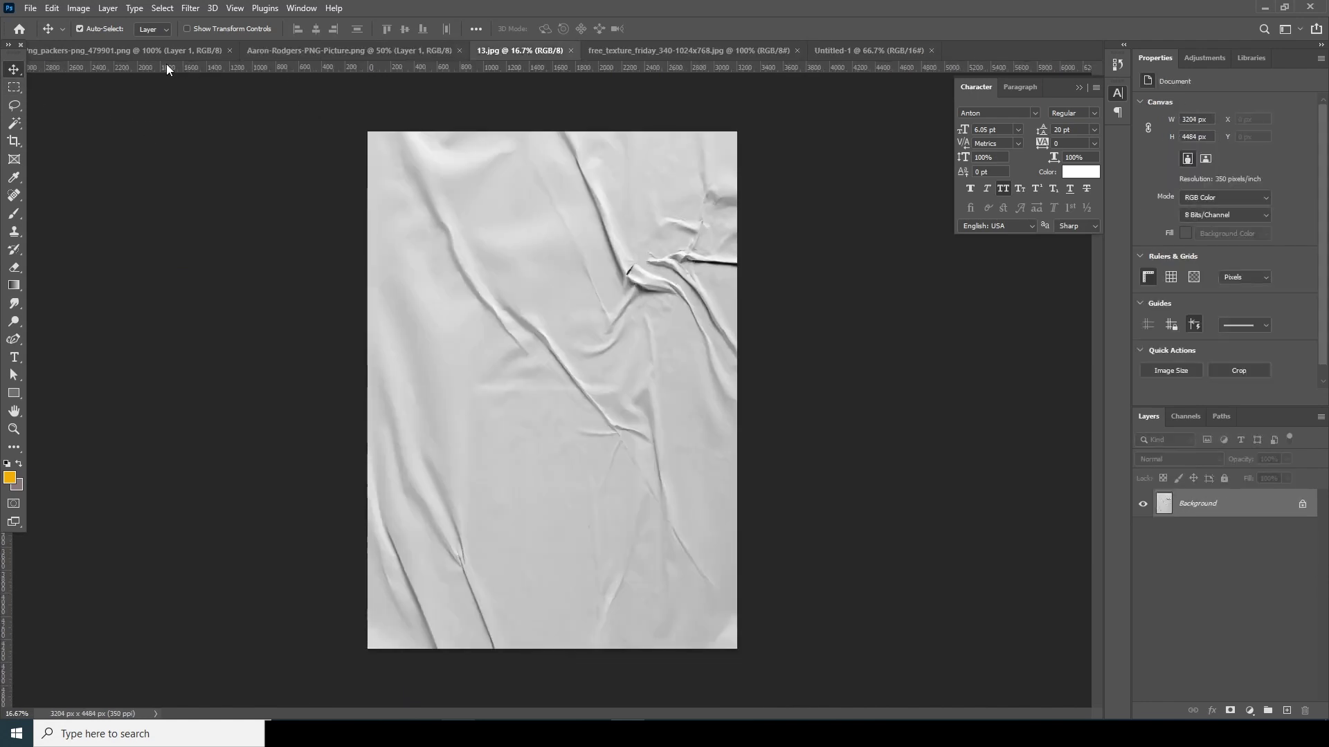
pyautogui.click(125, 51)
pyautogui.moveTo(850, 52); pyautogui.dragTo(631, 412)
pyautogui.click(658, 282)
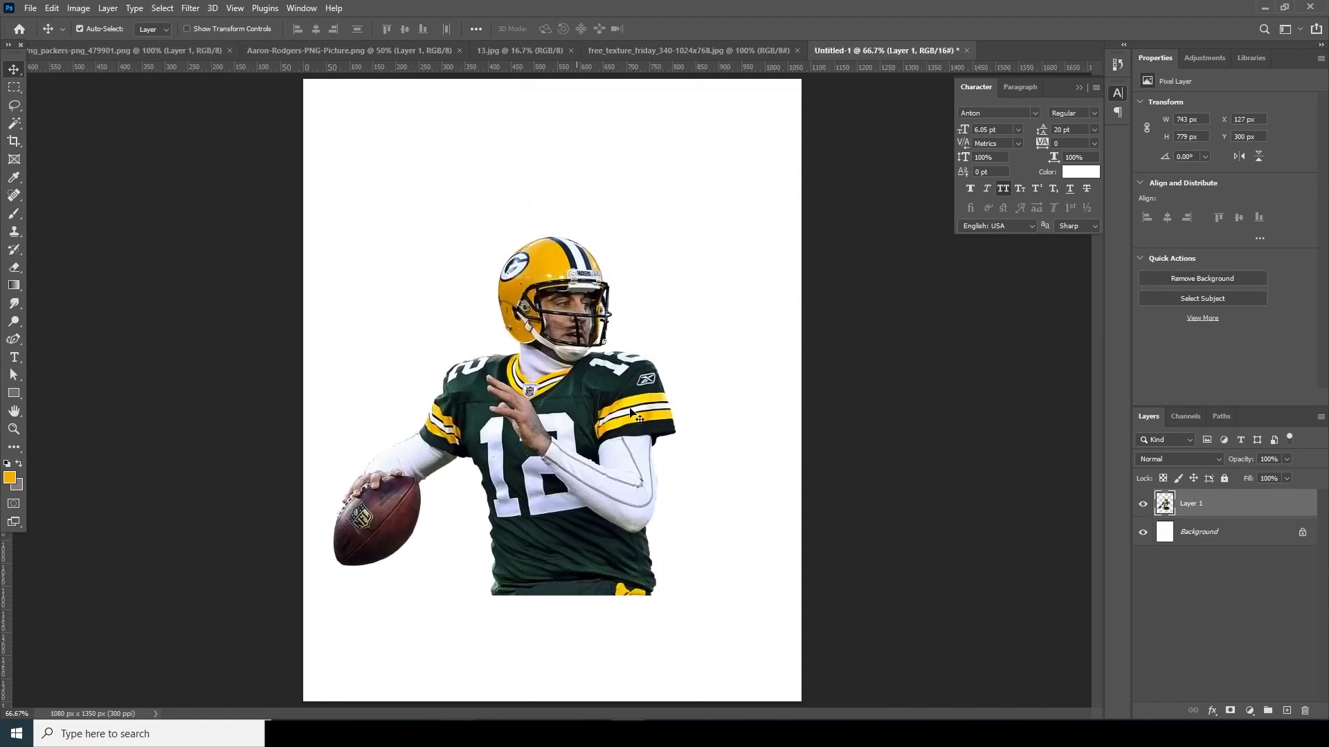
pyautogui.rightClick(1186, 510)
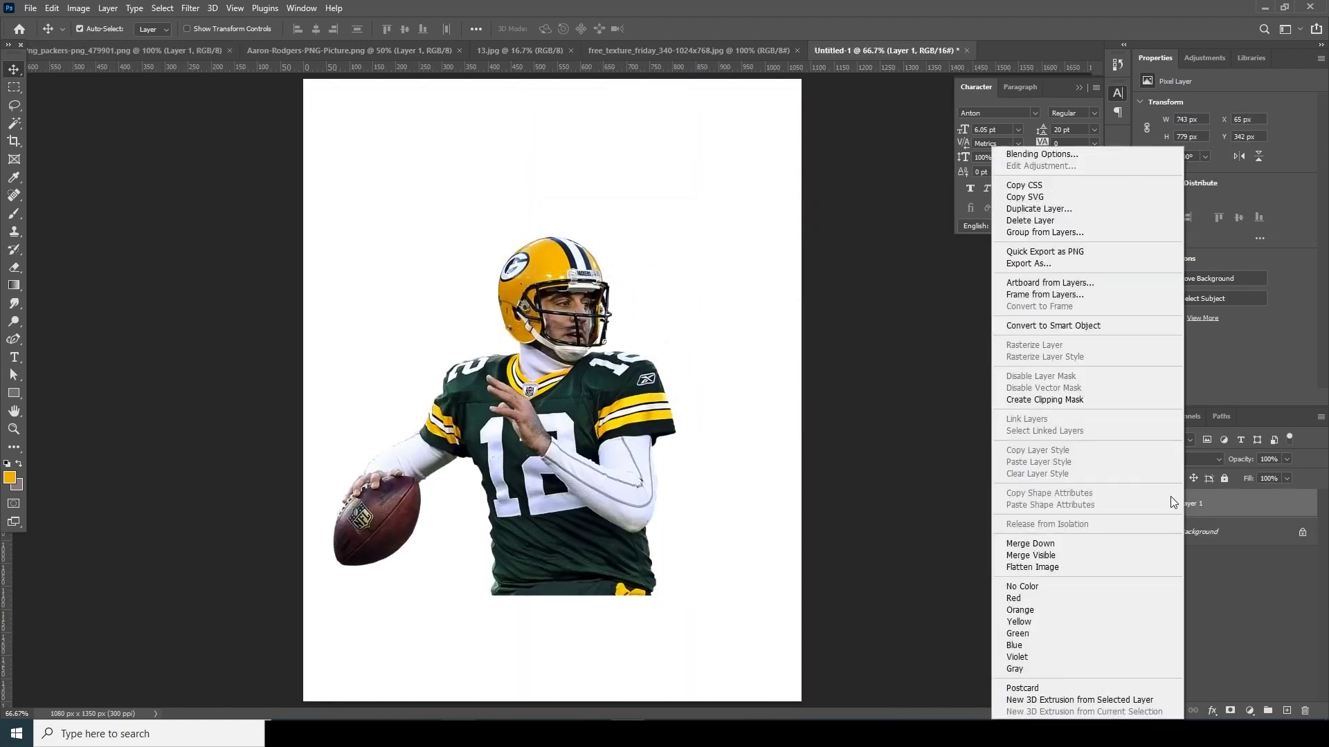
pyautogui.click(1052, 327)
# Scale the throwing player to about 69% and place him near the centre of the canvas.
pyautogui.hotkey('ctrl', 't')
pyautogui.moveTo(630, 427); pyautogui.dragTo(623, 433)
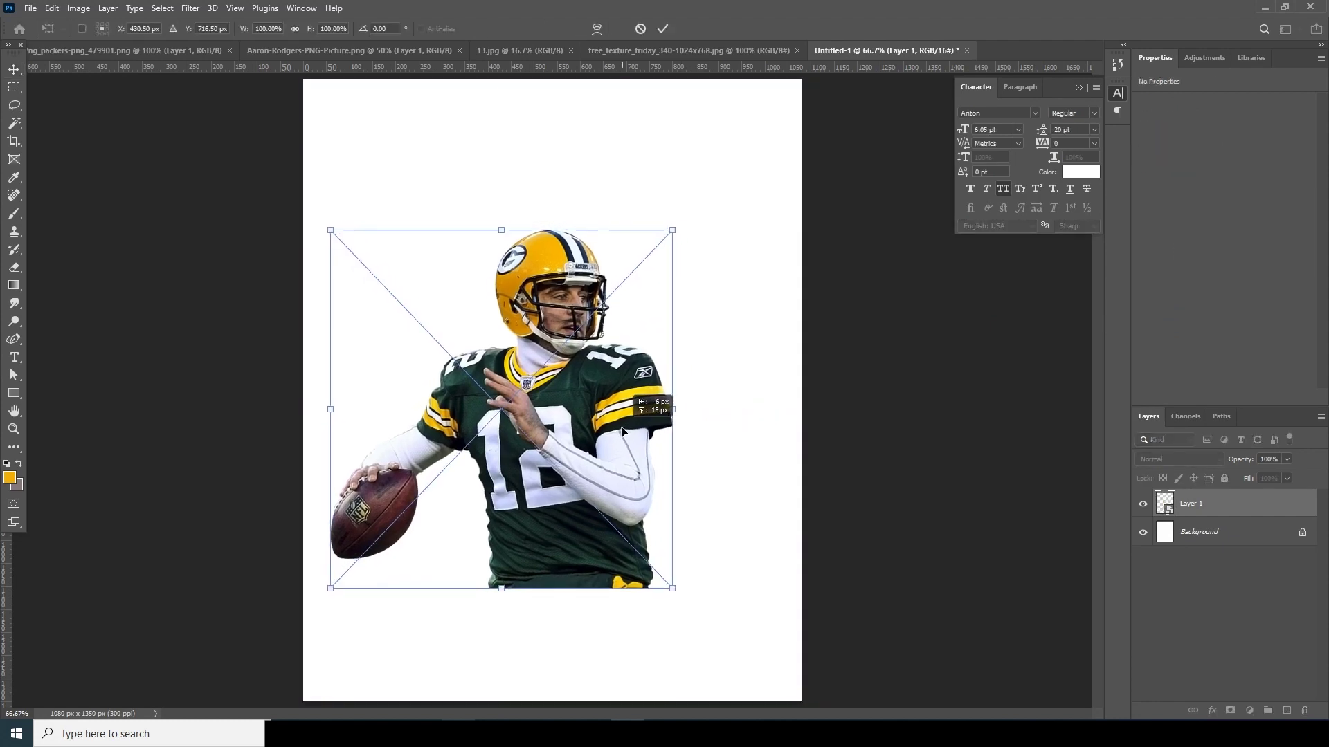
pyautogui.moveTo(673, 588); pyautogui.dragTo(618, 559)
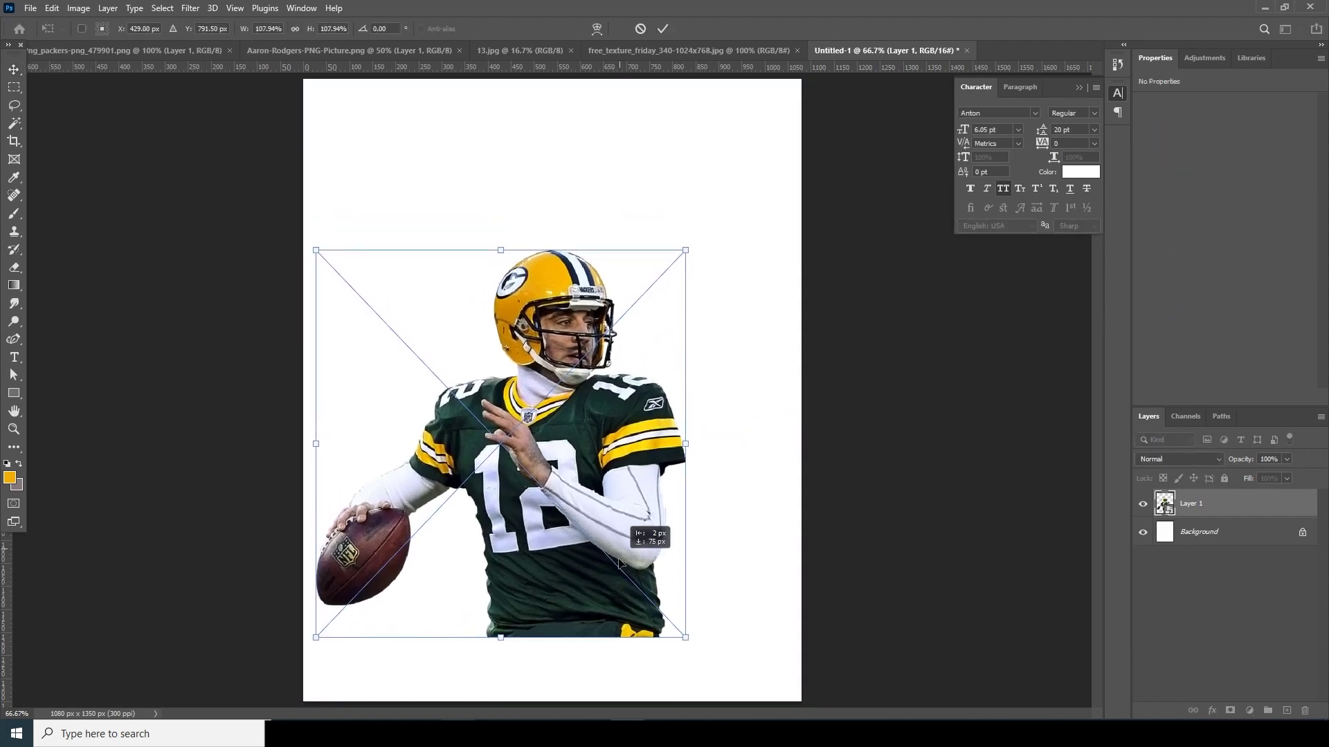
pyautogui.moveTo(686, 264); pyautogui.dragTo(623, 320)
pyautogui.moveTo(538, 441); pyautogui.dragTo(564, 432)
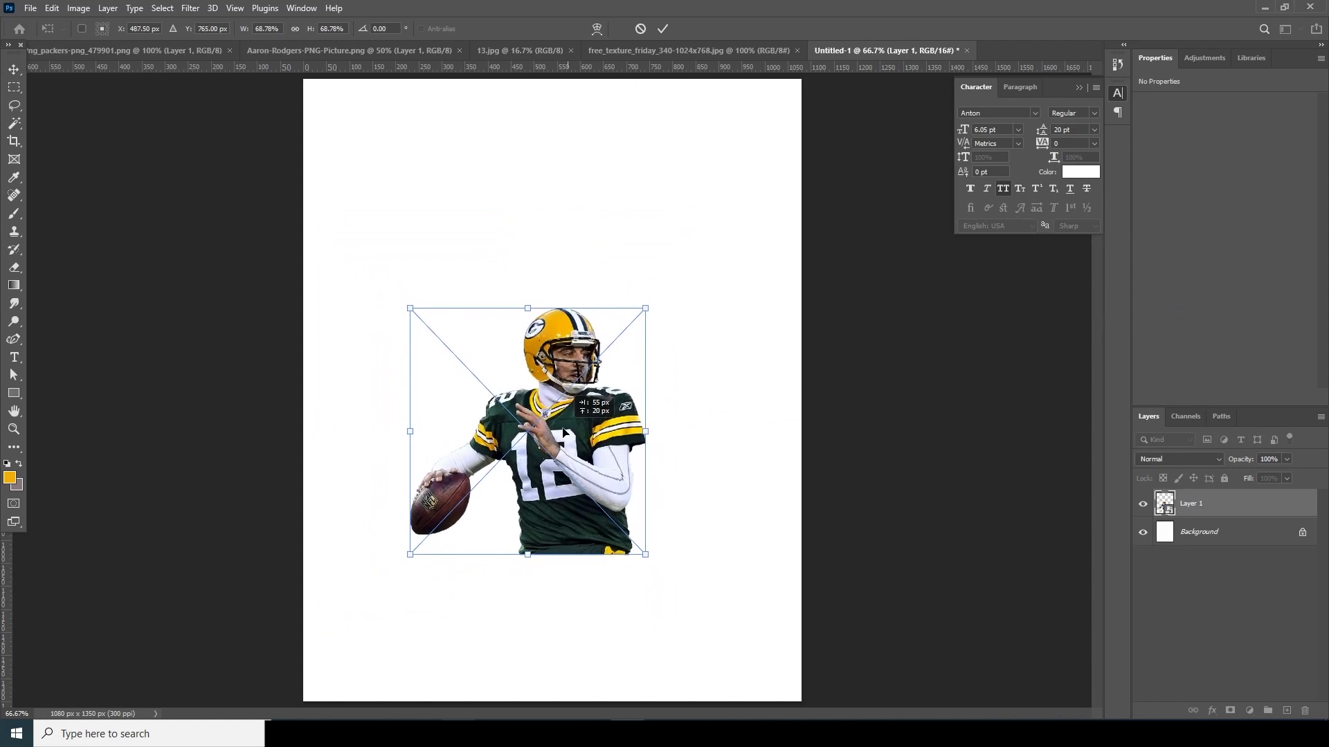
pyautogui.press('Return')
# Copy the front-facing player from Aaron-Rodgers-PNG-Picture.png into the poster and convert the layer to a smart object.
pyautogui.click(259, 54)
pyautogui.moveTo(505, 289); pyautogui.dragTo(633, 332)
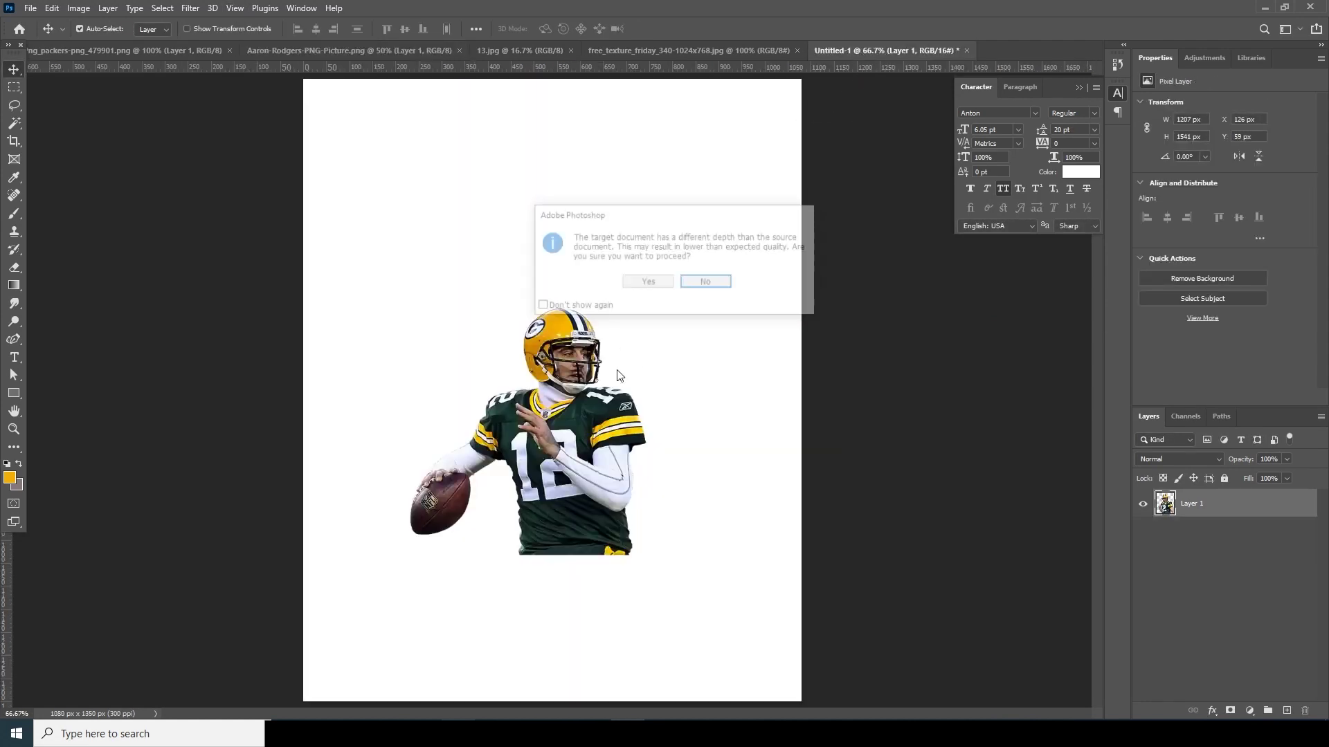
pyautogui.click(648, 283)
pyautogui.rightClick(1209, 506)
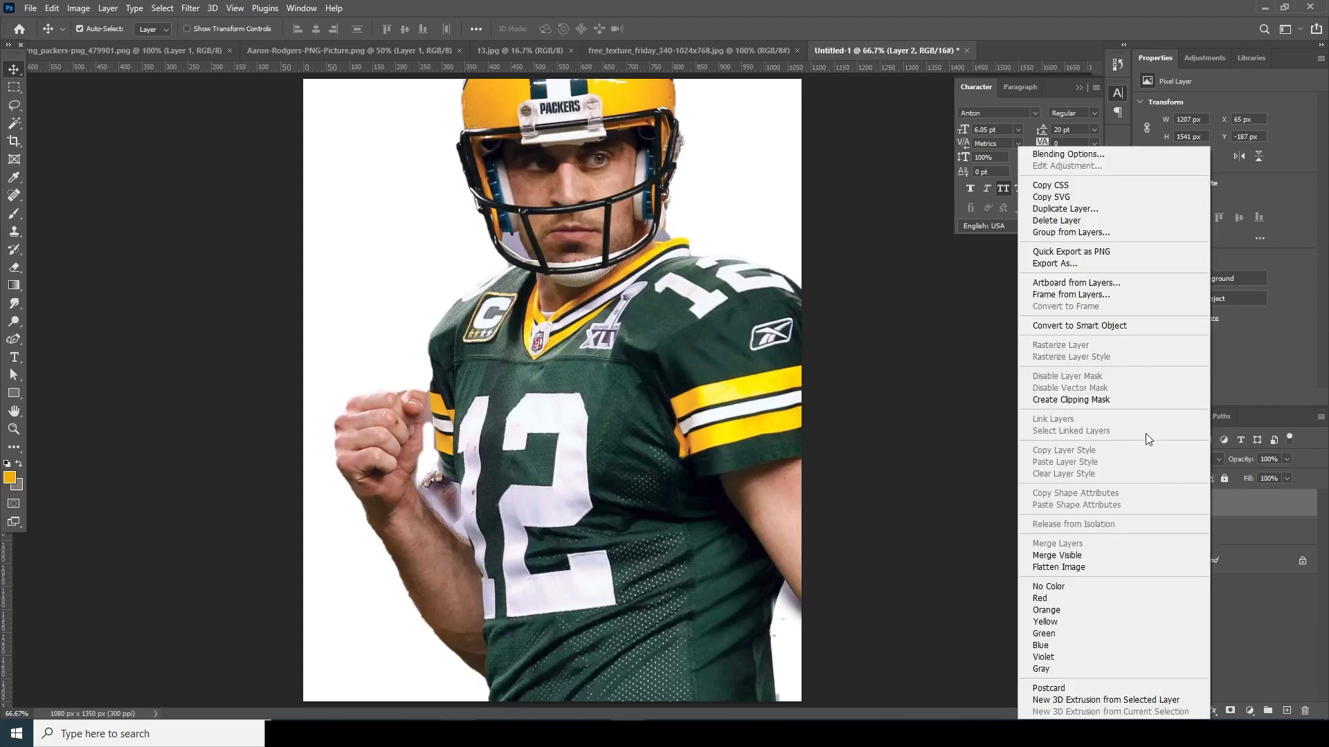
pyautogui.click(1090, 330)
# Scale the front-facing player to about 65%, fit him inside the canvas, and move his layer below the throwing player.
pyautogui.hotkey('ctrl', 't')
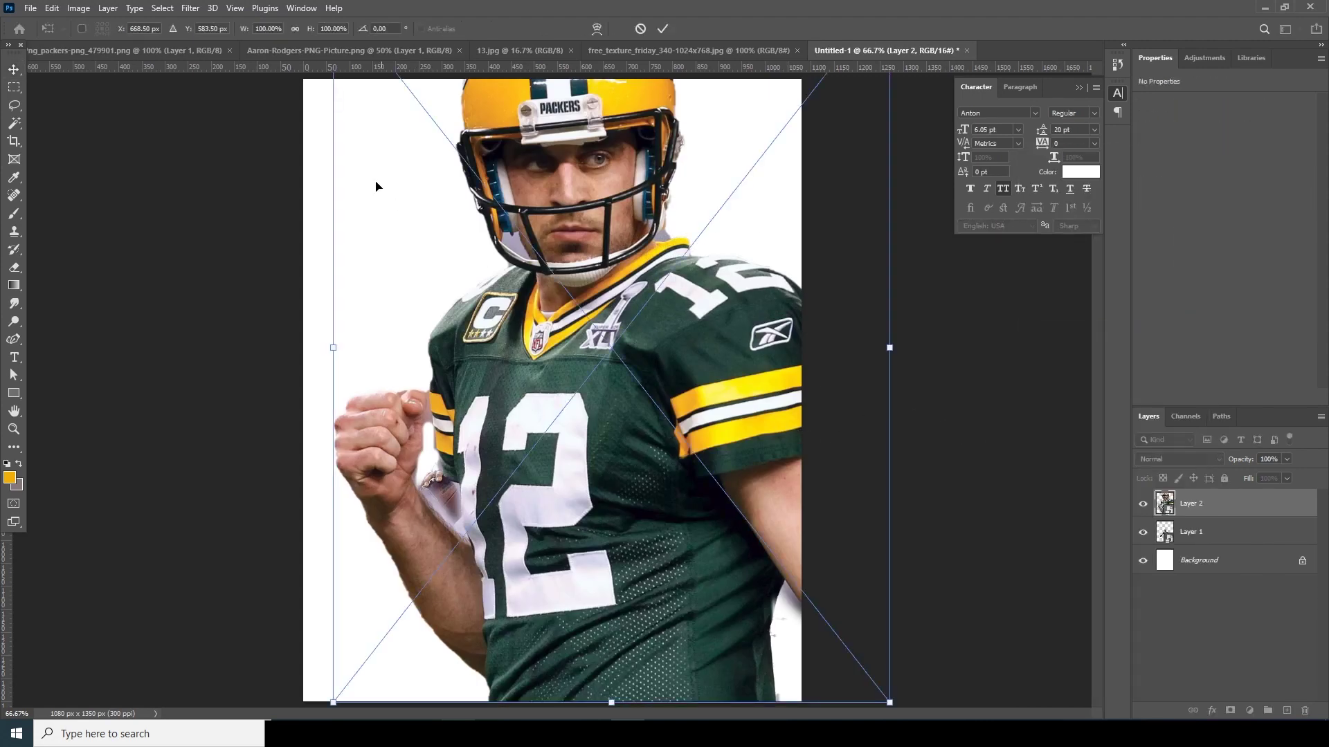
pyautogui.hotkey('ctrl', '-')
pyautogui.moveTo(807, 91); pyautogui.dragTo(744, 208)
pyautogui.moveTo(728, 160); pyautogui.dragTo(697, 207)
pyautogui.moveTo(597, 381); pyautogui.dragTo(589, 378)
pyautogui.press('Return')
pyautogui.moveTo(1190, 503); pyautogui.dragTo(1188, 549)
# Enlarge the throwing player and arrange him over the lower torso of the front-facing player.
pyautogui.click(564, 435)
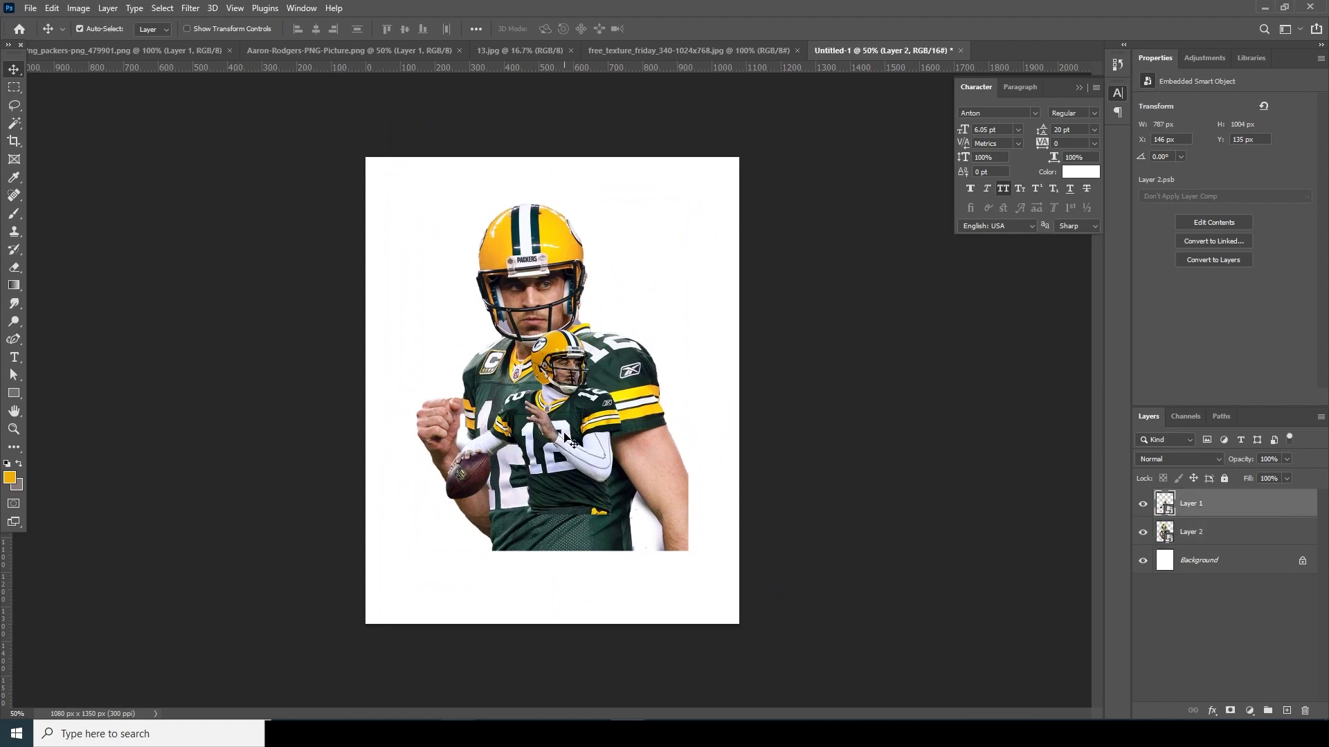
pyautogui.hotkey('ctrl', 't')
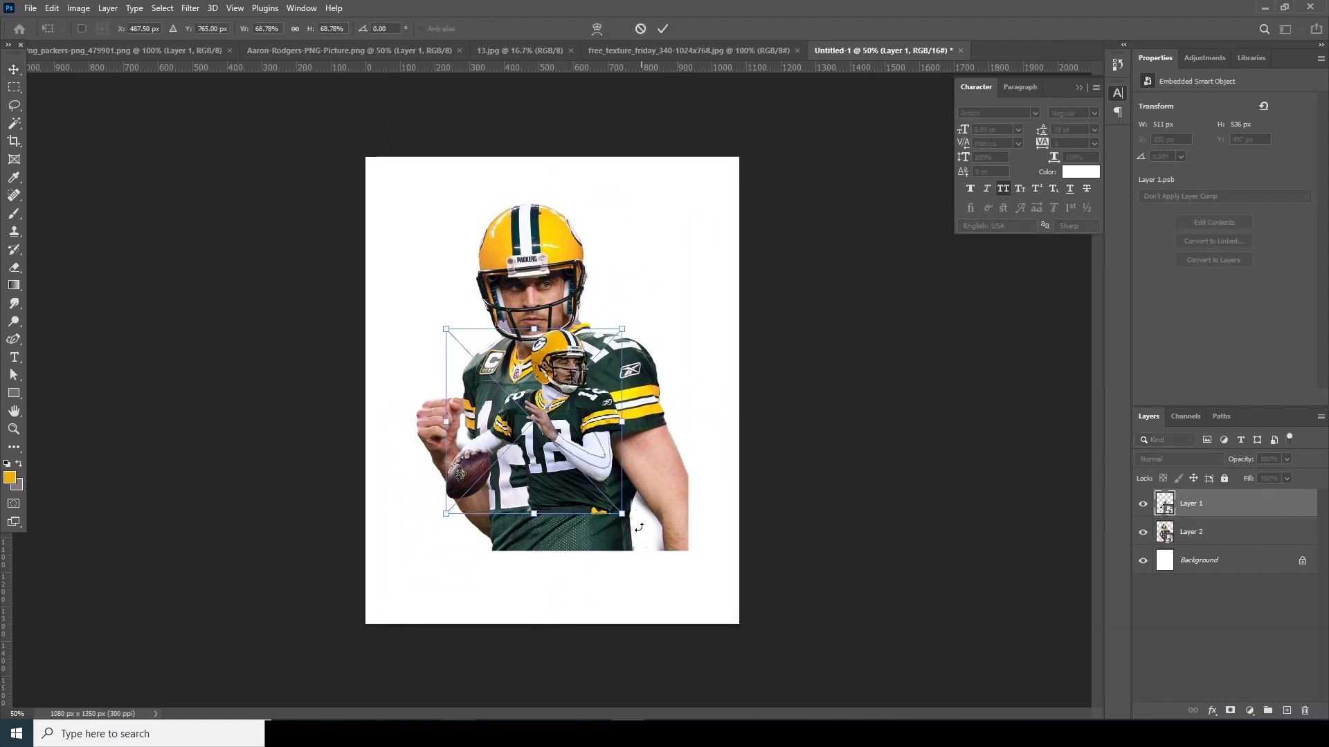
pyautogui.moveTo(623, 516); pyautogui.dragTo(655, 543)
pyautogui.moveTo(602, 484); pyautogui.dragTo(585, 505)
pyautogui.moveTo(636, 318); pyautogui.dragTo(631, 324)
pyautogui.moveTo(582, 445); pyautogui.dragTo(650, 431)
pyautogui.press('Return')
# Scale the front-facing player on Layer 2 down to about 62% behind the throwing player.
pyautogui.click(1205, 532)
pyautogui.hotkey('ctrl', 't')
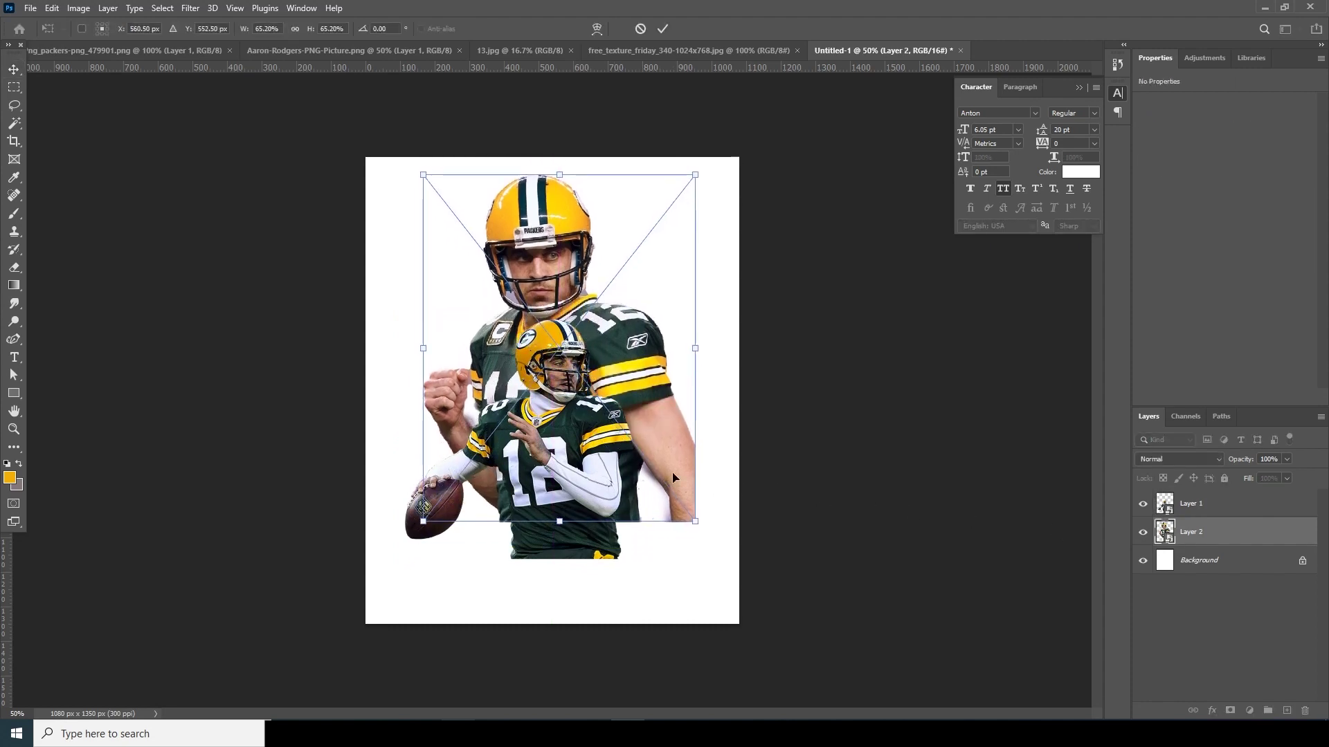
pyautogui.moveTo(697, 523); pyautogui.dragTo(687, 512)
pyautogui.moveTo(626, 478); pyautogui.dragTo(625, 476)
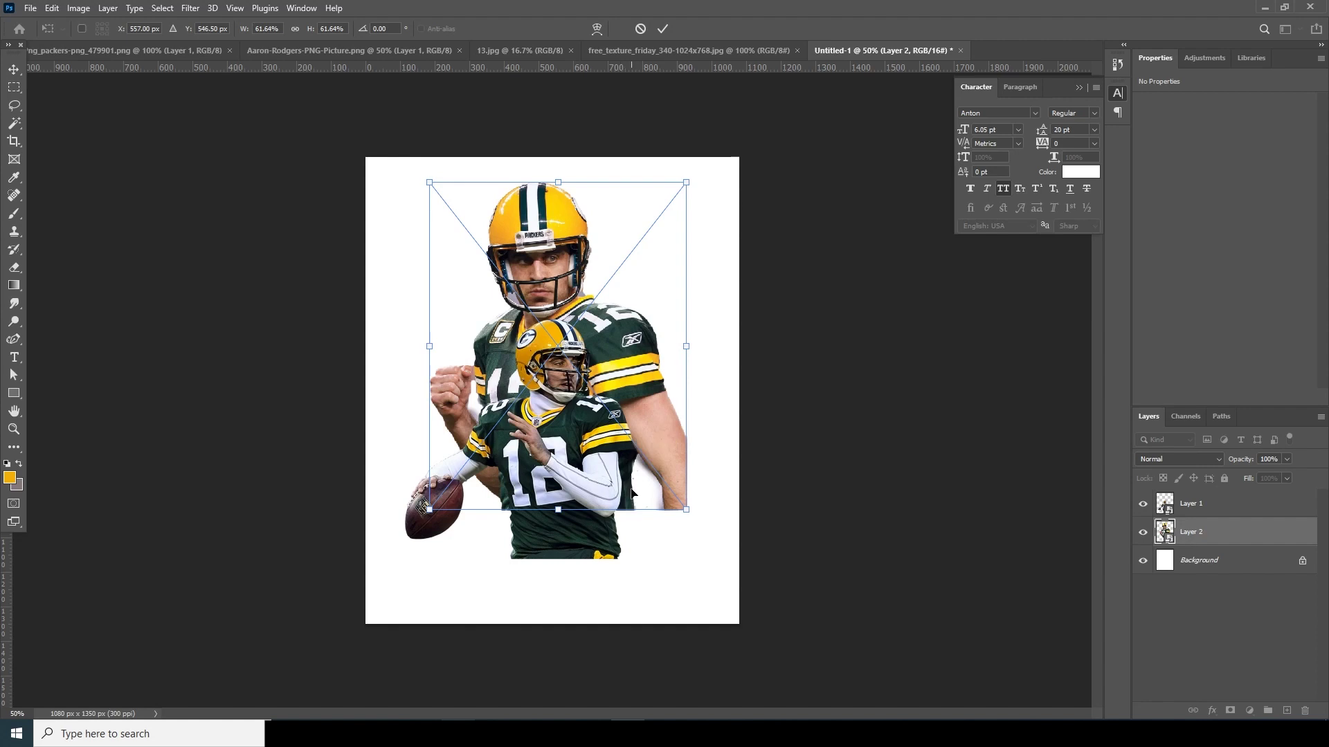
pyautogui.press('Return')
# Add a solid colour fill layer above the background in dark green #11261f sampled from the jersey.
pyautogui.click(1198, 566)
pyautogui.click(1250, 711)
pyautogui.click(1263, 472)
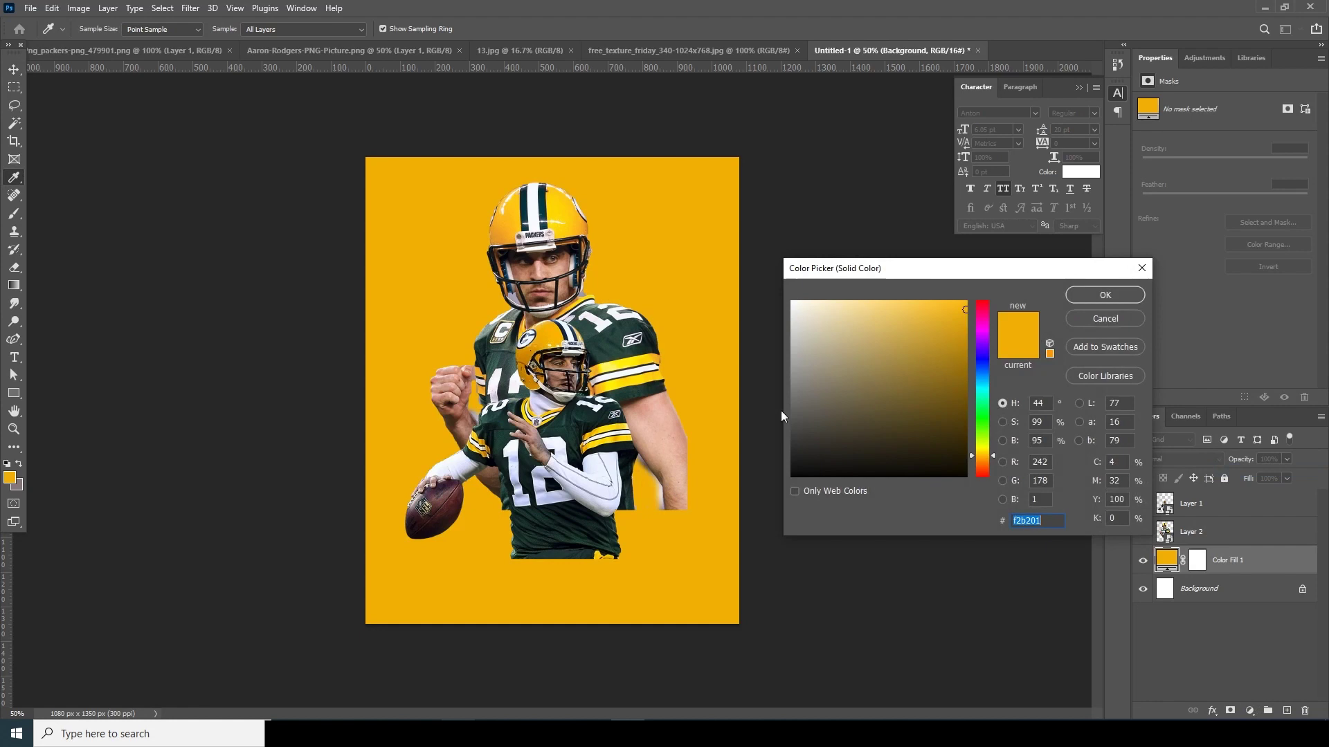
pyautogui.click(601, 331)
pyautogui.click(583, 323)
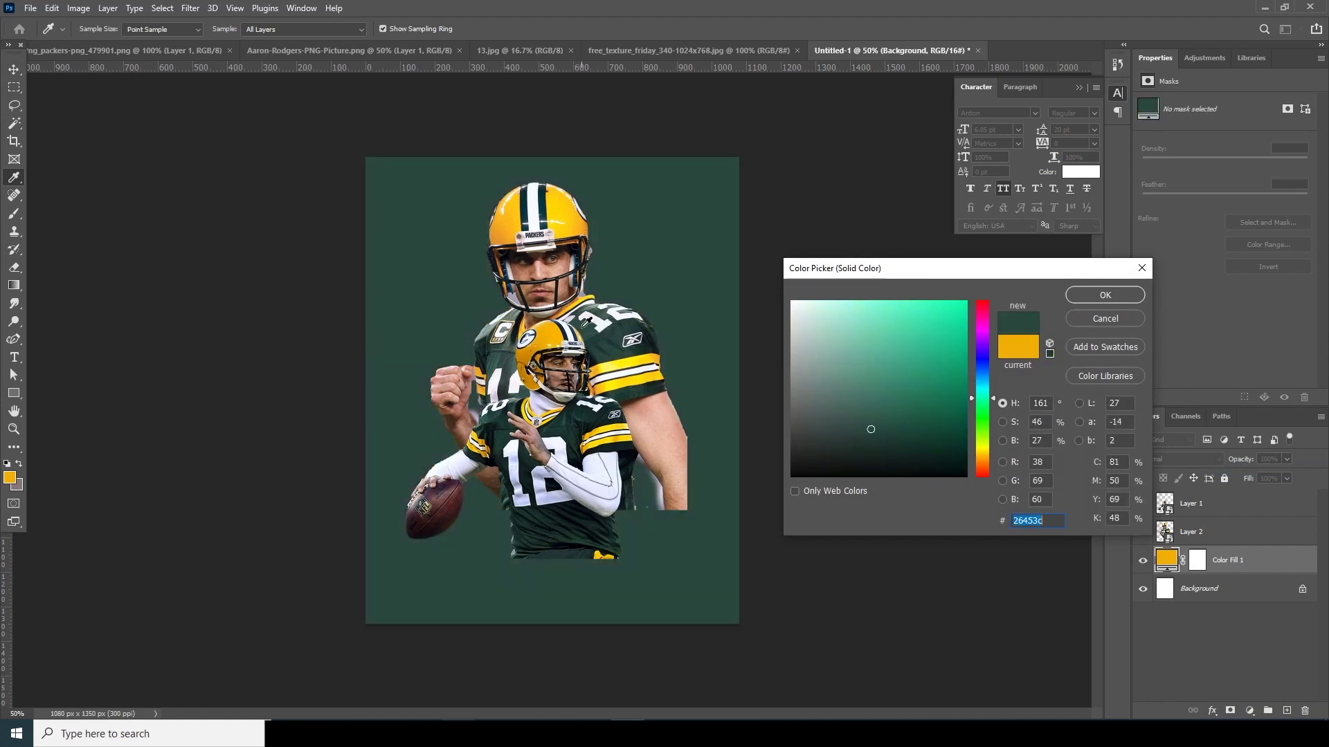
pyautogui.click(607, 336)
pyautogui.click(625, 339)
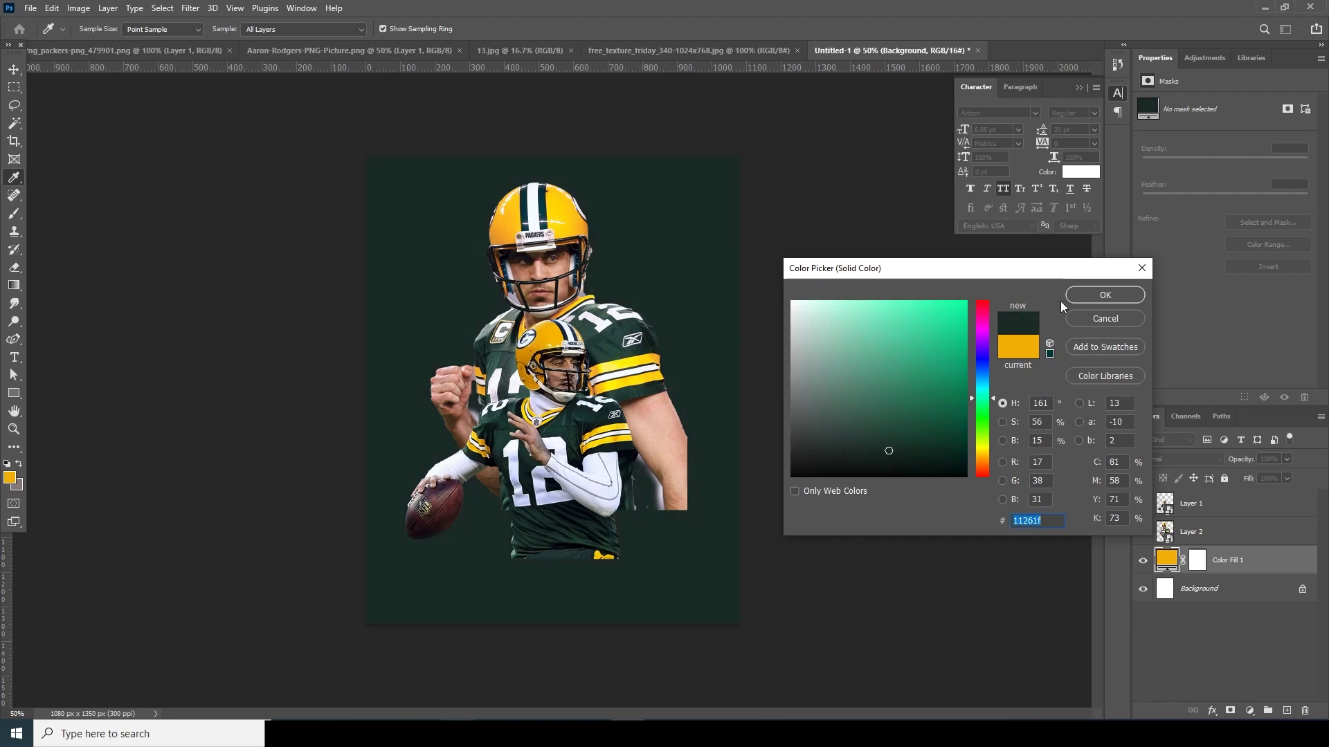
pyautogui.click(1134, 296)
# Group the two player layers together.
pyautogui.click(1191, 537)
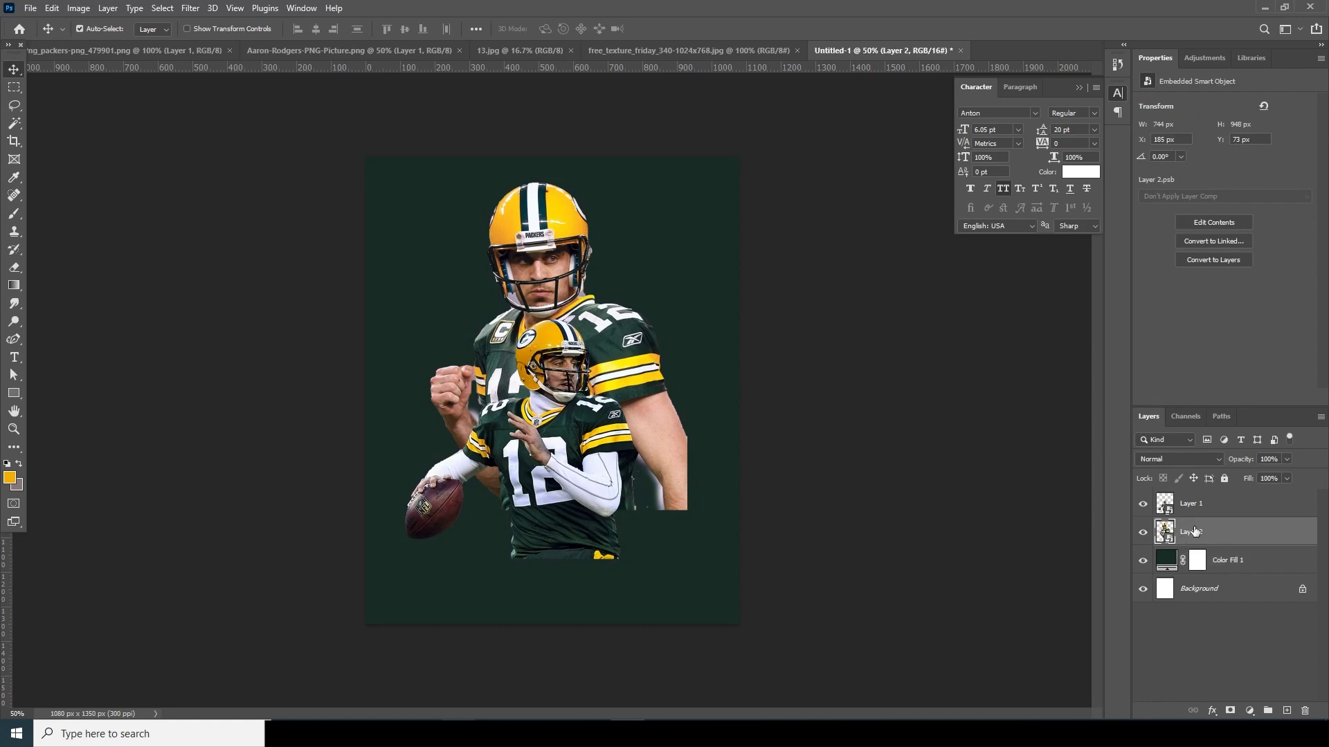
pyautogui.keyDown('shift'); pyautogui.click(1198, 511); pyautogui.keyUp('shift')
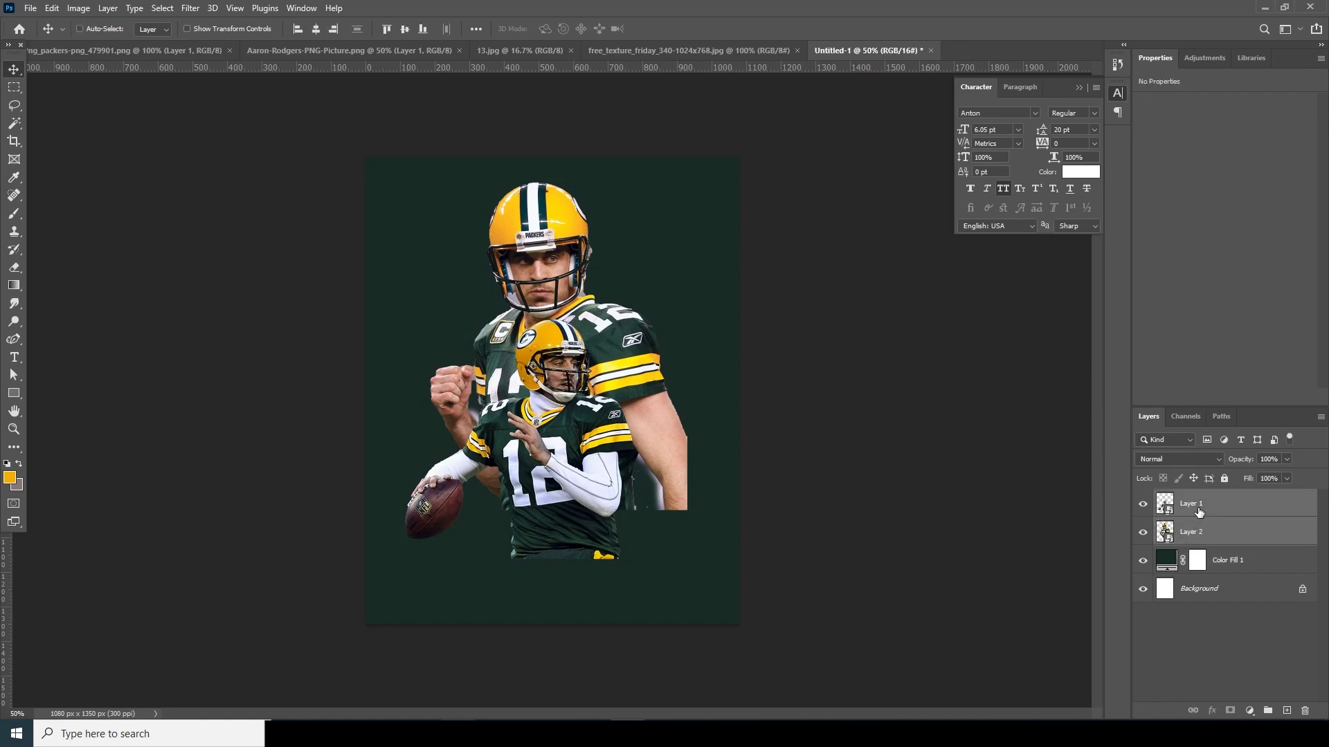
pyautogui.hotkey('ctrl', 'g')
pyautogui.click(1161, 604)
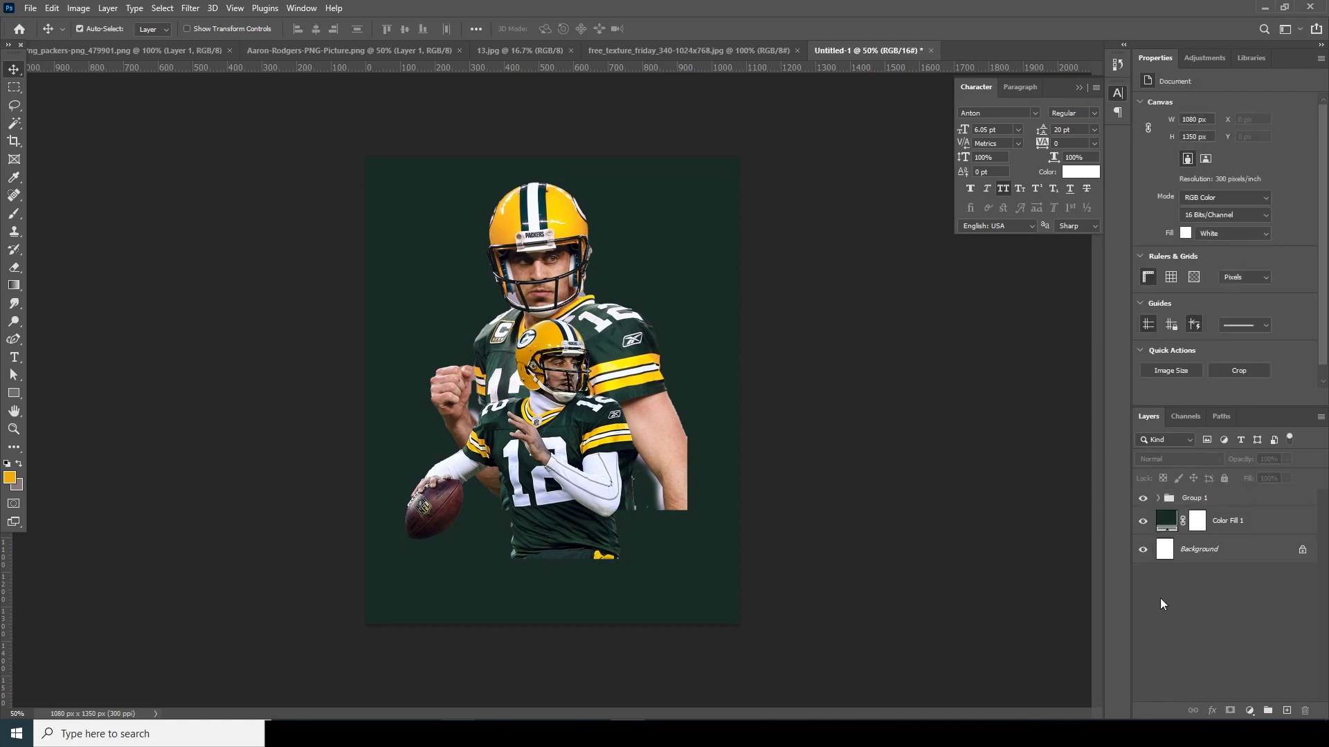
# Expand the player group and add a white layer mask to both Layer 1 and Layer 2.
pyautogui.click(1159, 499)
pyautogui.click(1186, 530)
pyautogui.click(1142, 521)
pyautogui.click(1143, 521)
pyautogui.click(1228, 711)
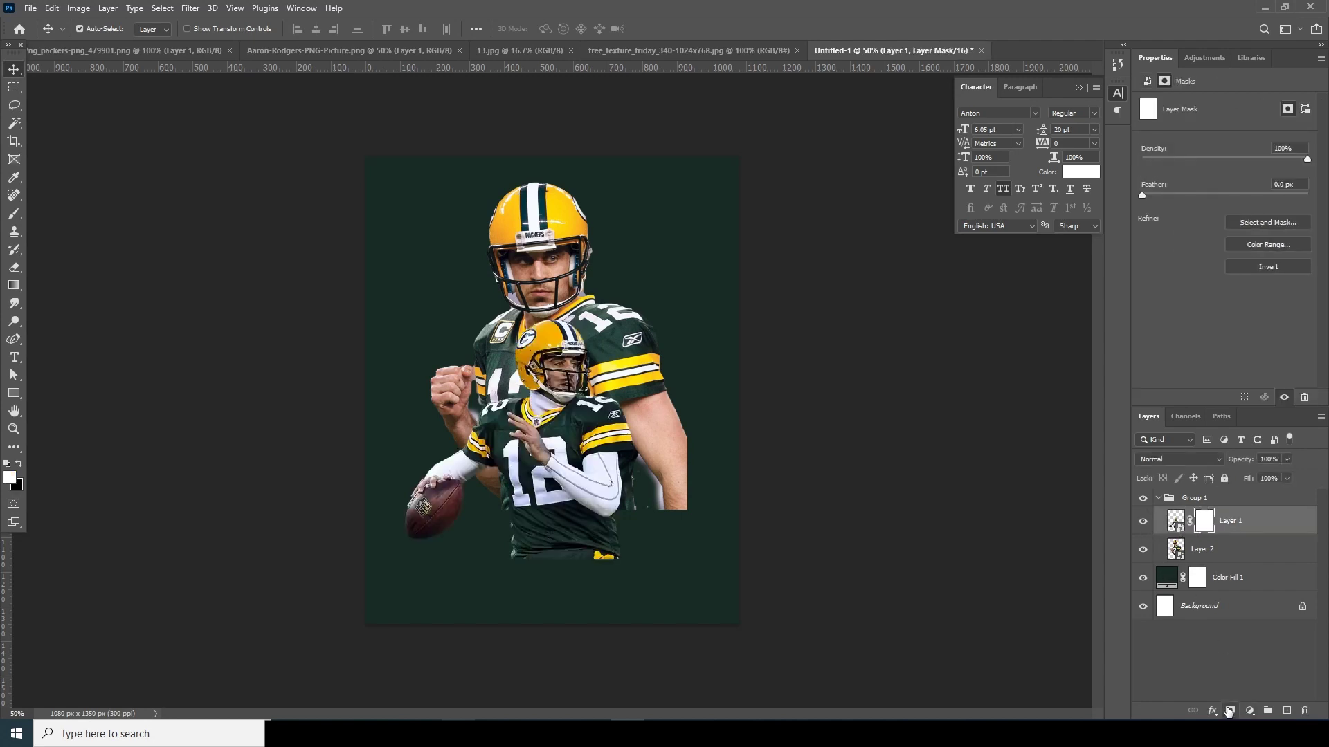
pyautogui.click(1196, 556)
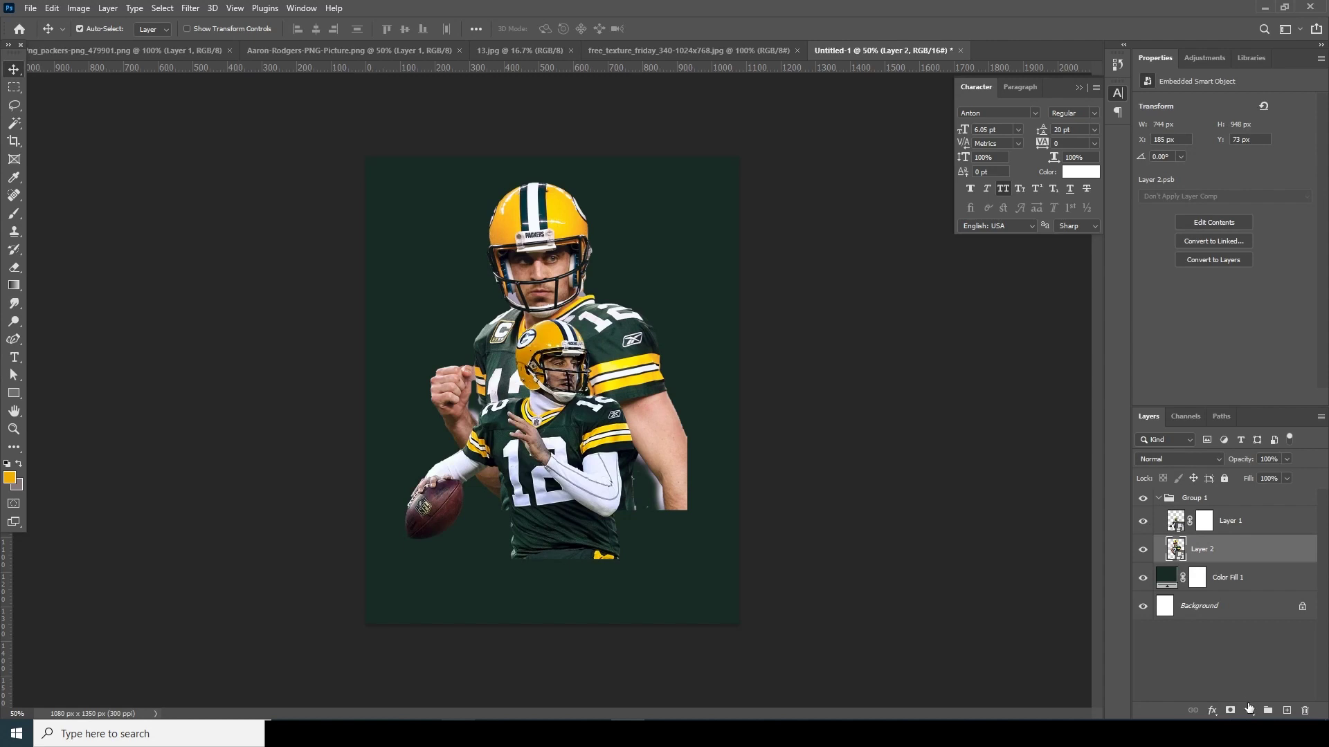
pyautogui.click(1229, 712)
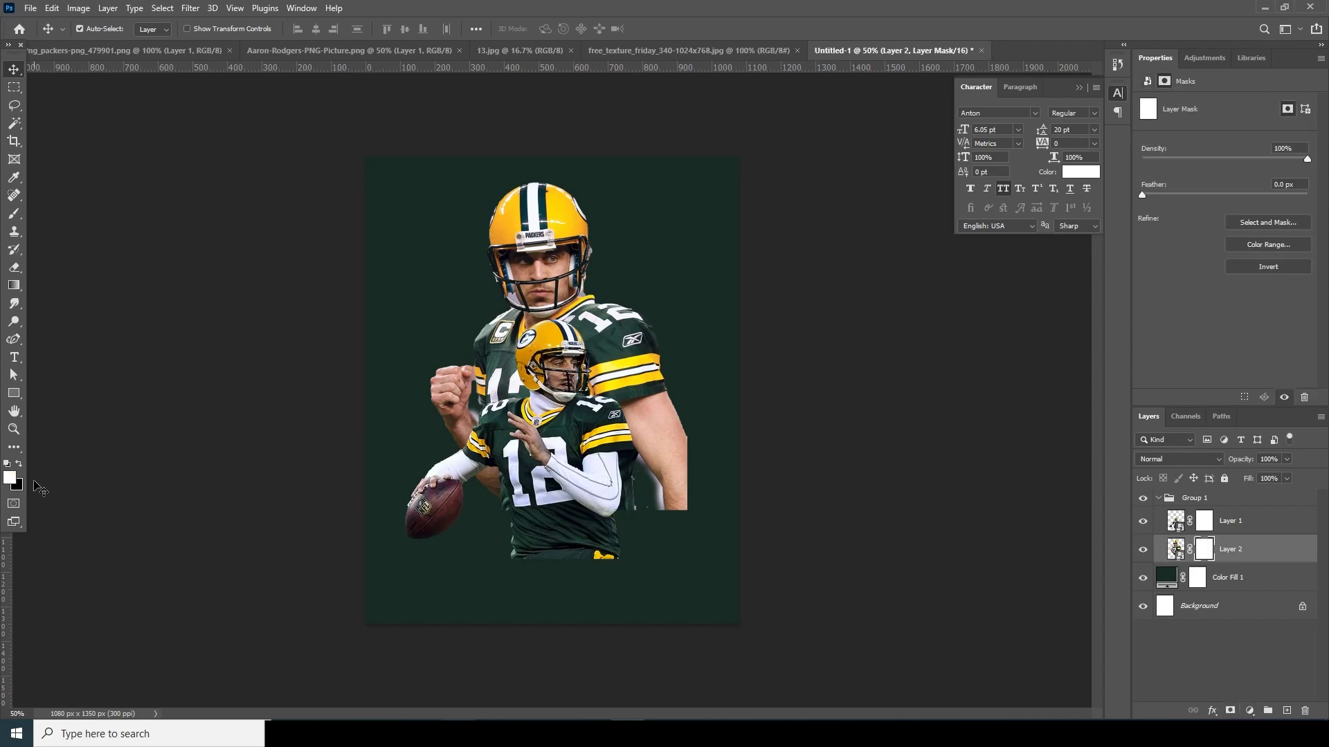
# Choose the Pd13 splatter preset at 2500 px for the Brush tool.
pyautogui.press('b')
pyautogui.click(101, 29)
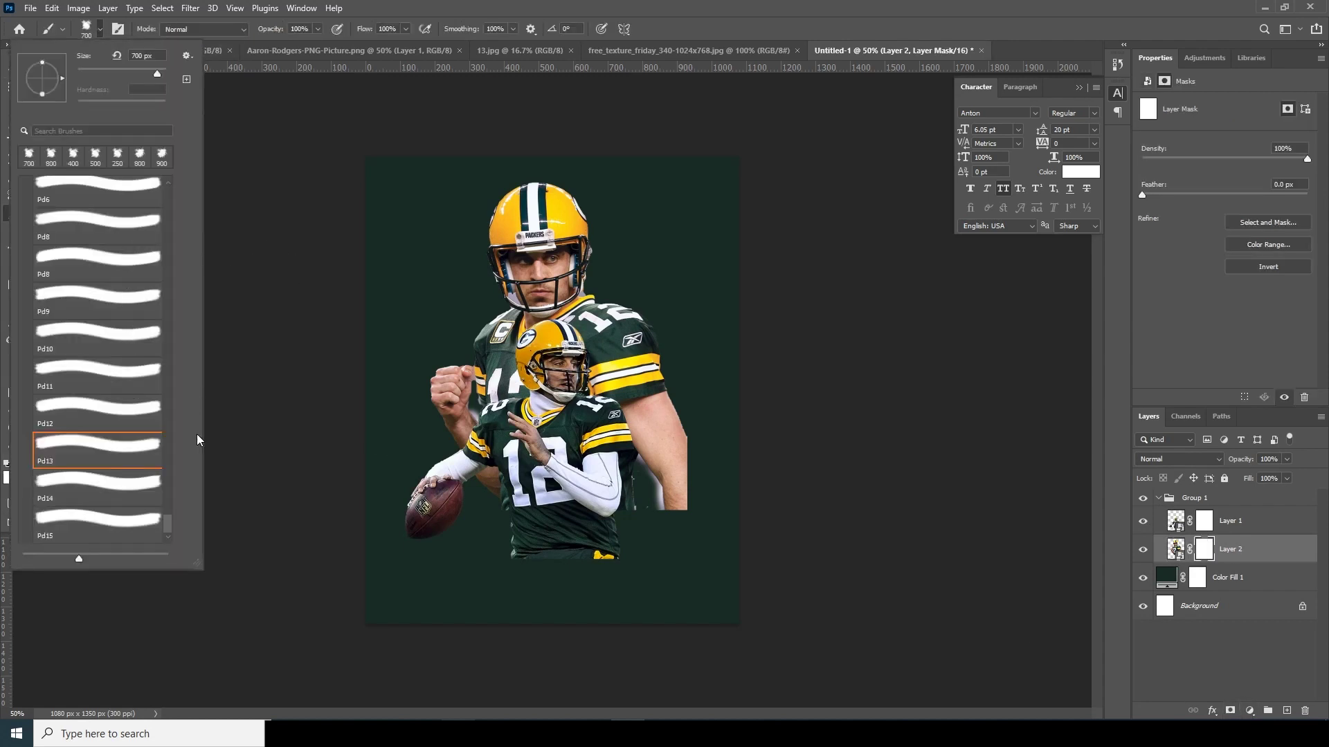
pyautogui.moveTo(165, 526)
pyautogui.mouseDown()
pyautogui.moveTo(168, 499)
pyautogui.moveTo(168, 526)
pyautogui.mouseUp()
pyautogui.click(135, 521)
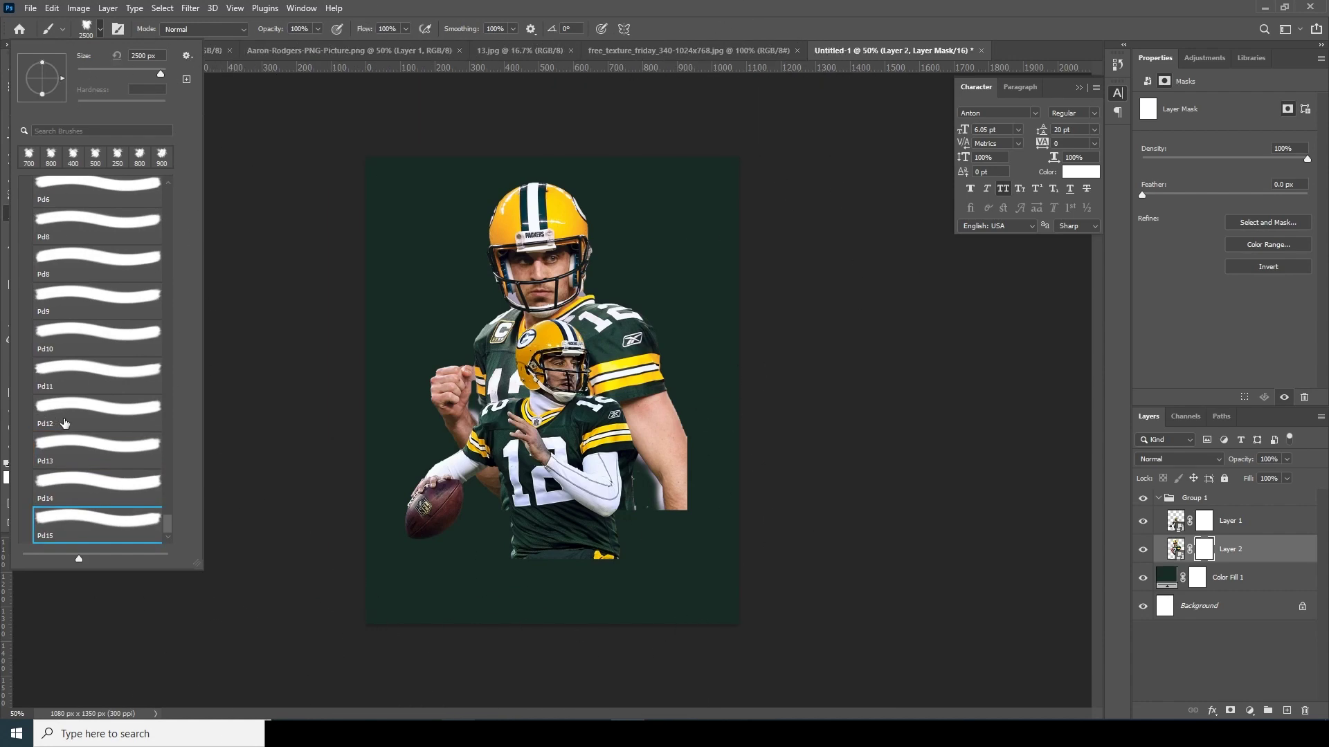
pyautogui.click(87, 443)
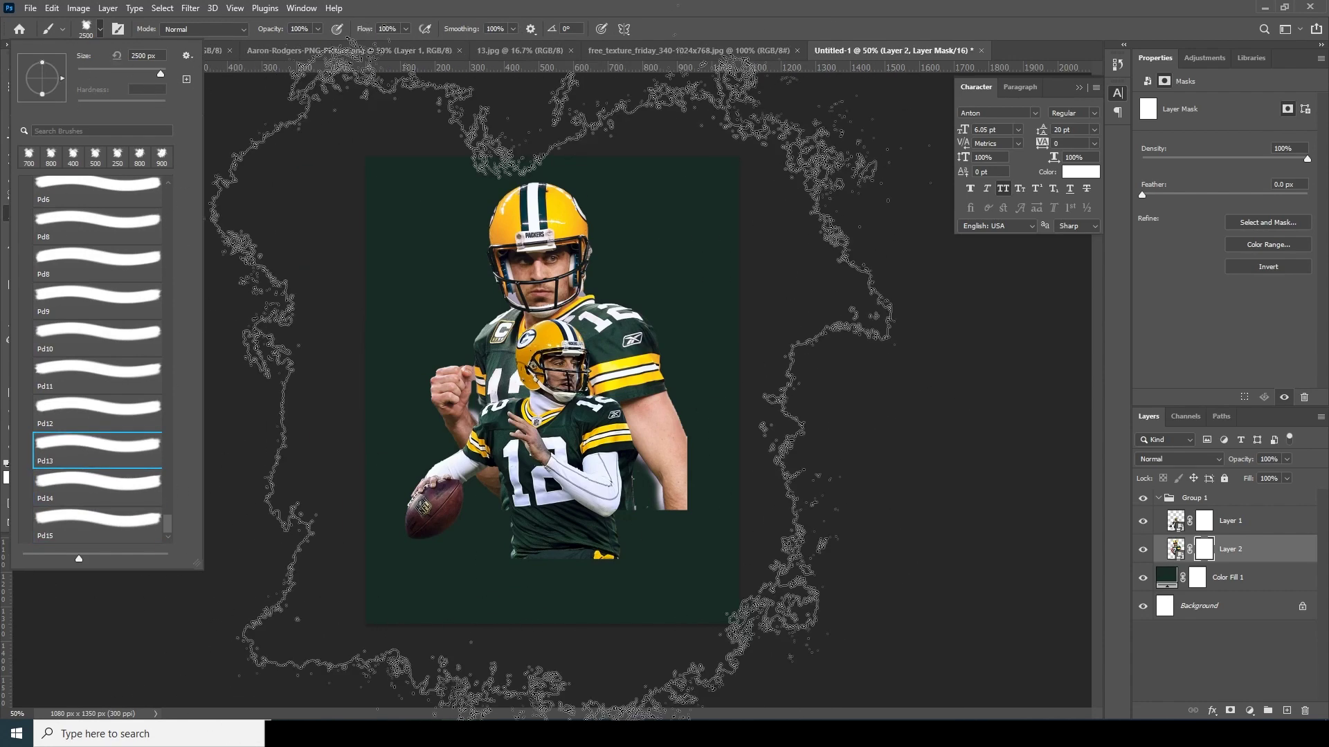
# Collapse the player group and add a new empty layer directly above the green colour fill.
pyautogui.click(1158, 498)
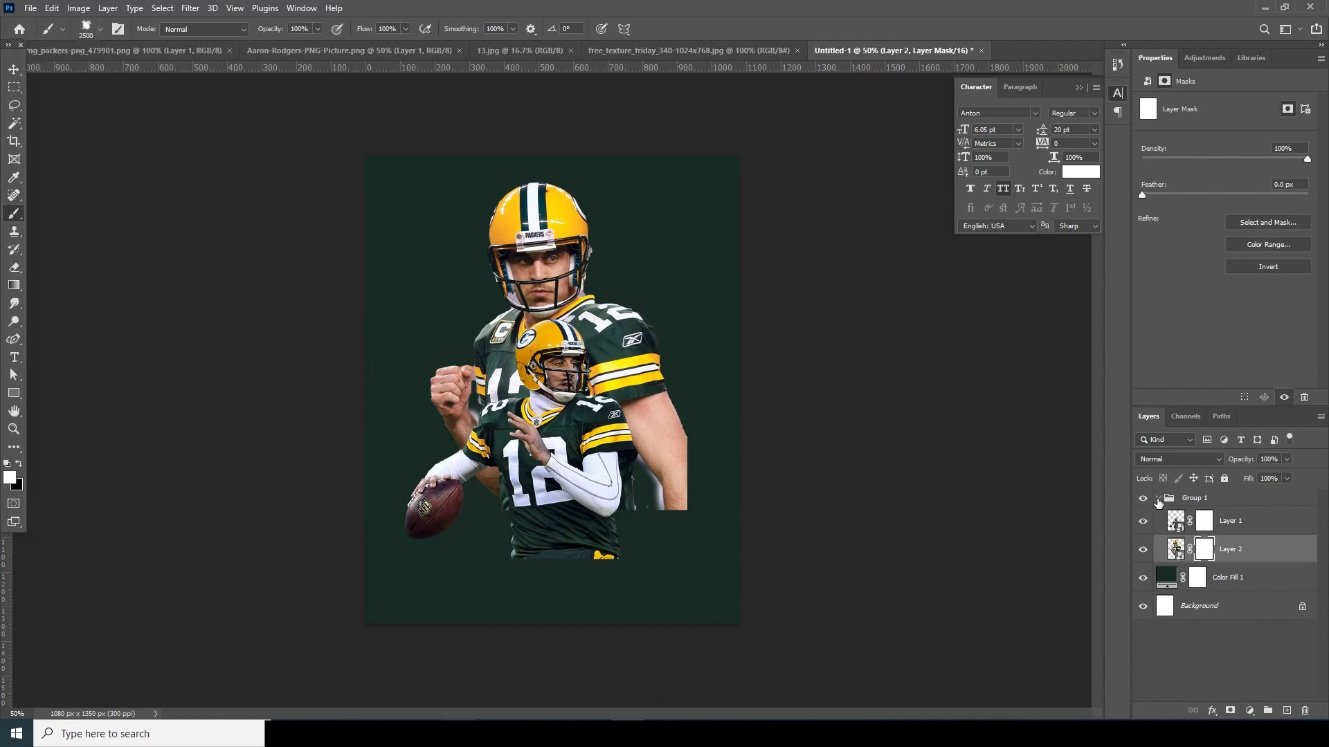
pyautogui.click(1158, 498)
pyautogui.click(1167, 525)
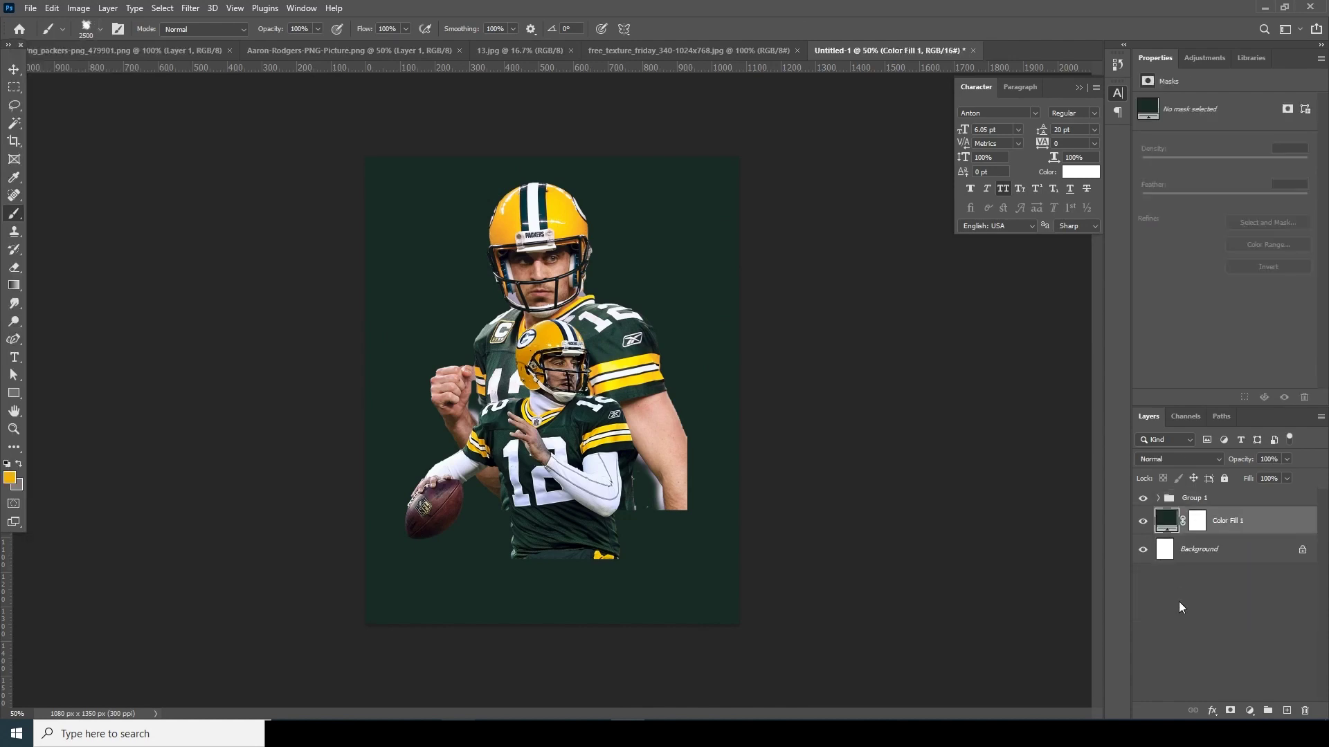
pyautogui.click(1287, 710)
# Reduce the splatter brush size to about 1800 px so its outline roughly surrounds the players.
pyautogui.press('[')
pyautogui.press('[')
pyautogui.press('[')
pyautogui.press('[')
pyautogui.press('[')
pyautogui.press('[')
pyautogui.press('[')
pyautogui.press('[')
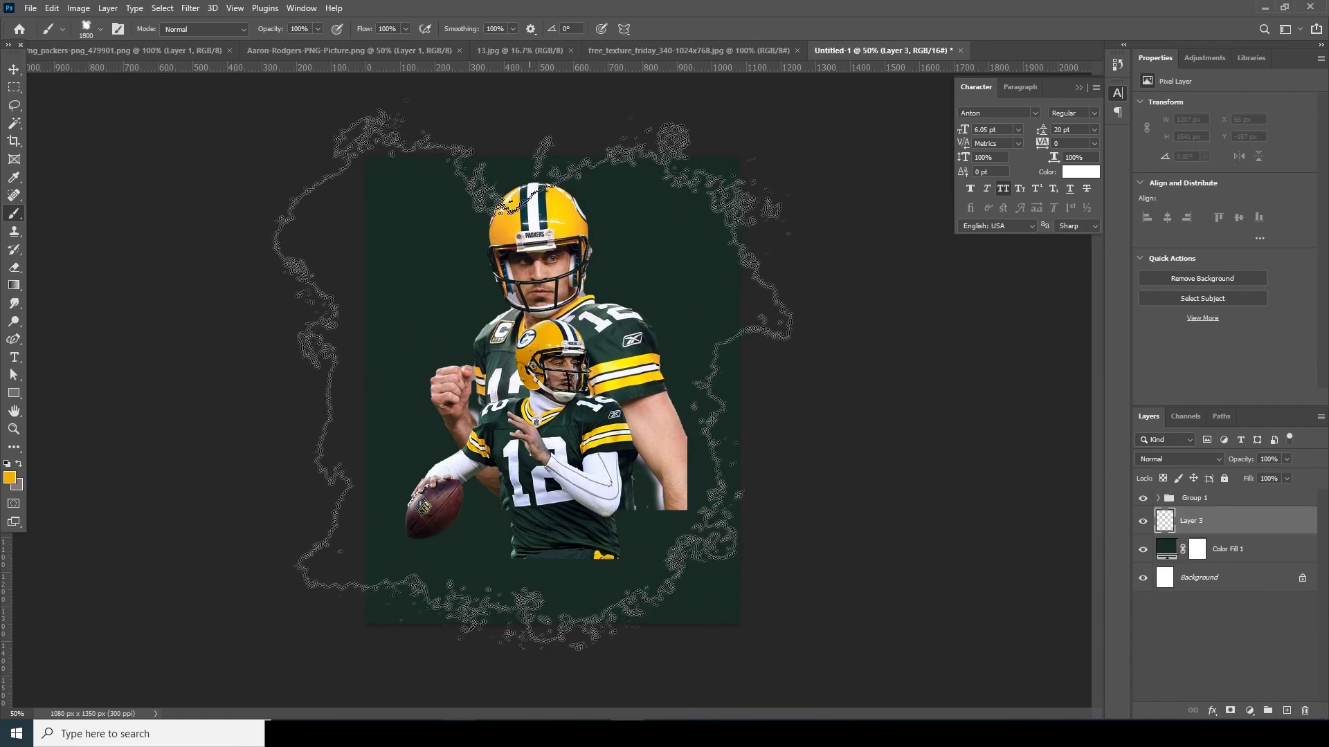
# Sample the smaller player's helmet yellow (ffb929) as the foreground colour and return to the Brush tool.
pyautogui.click(10, 478)
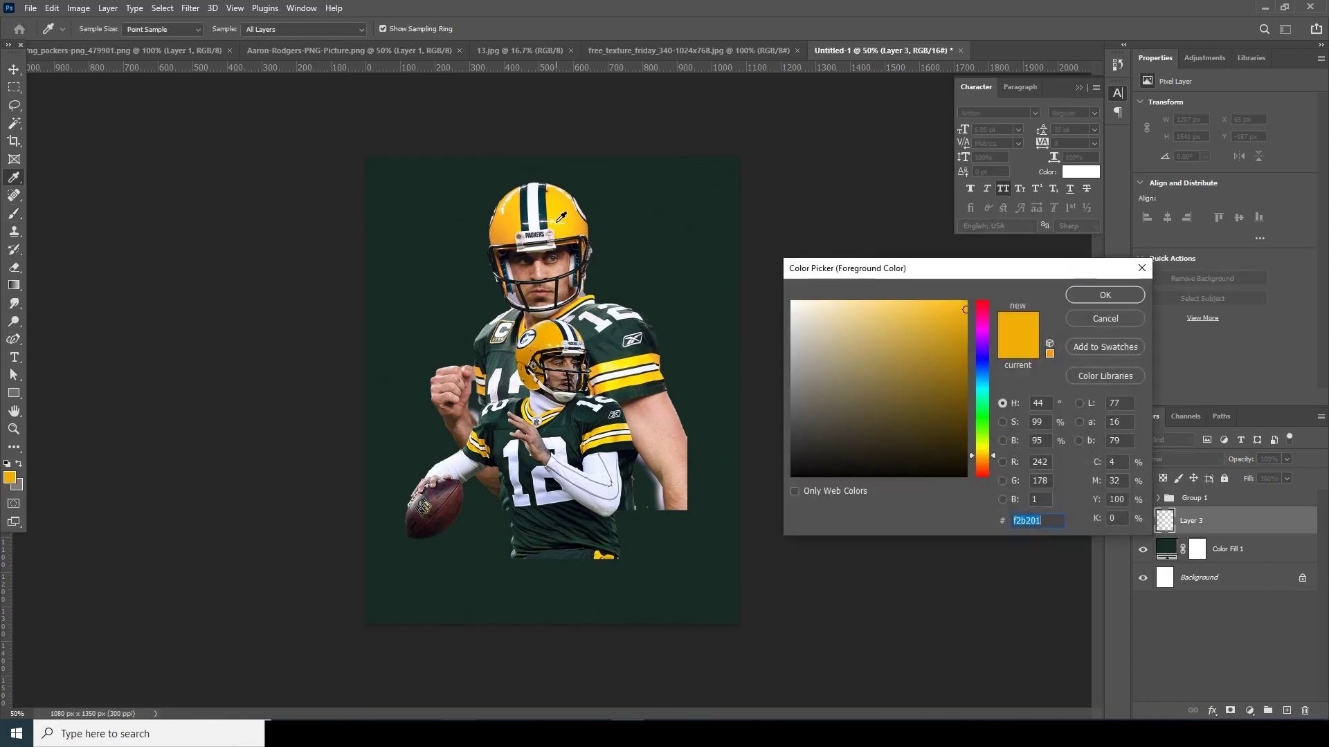
pyautogui.click(559, 206)
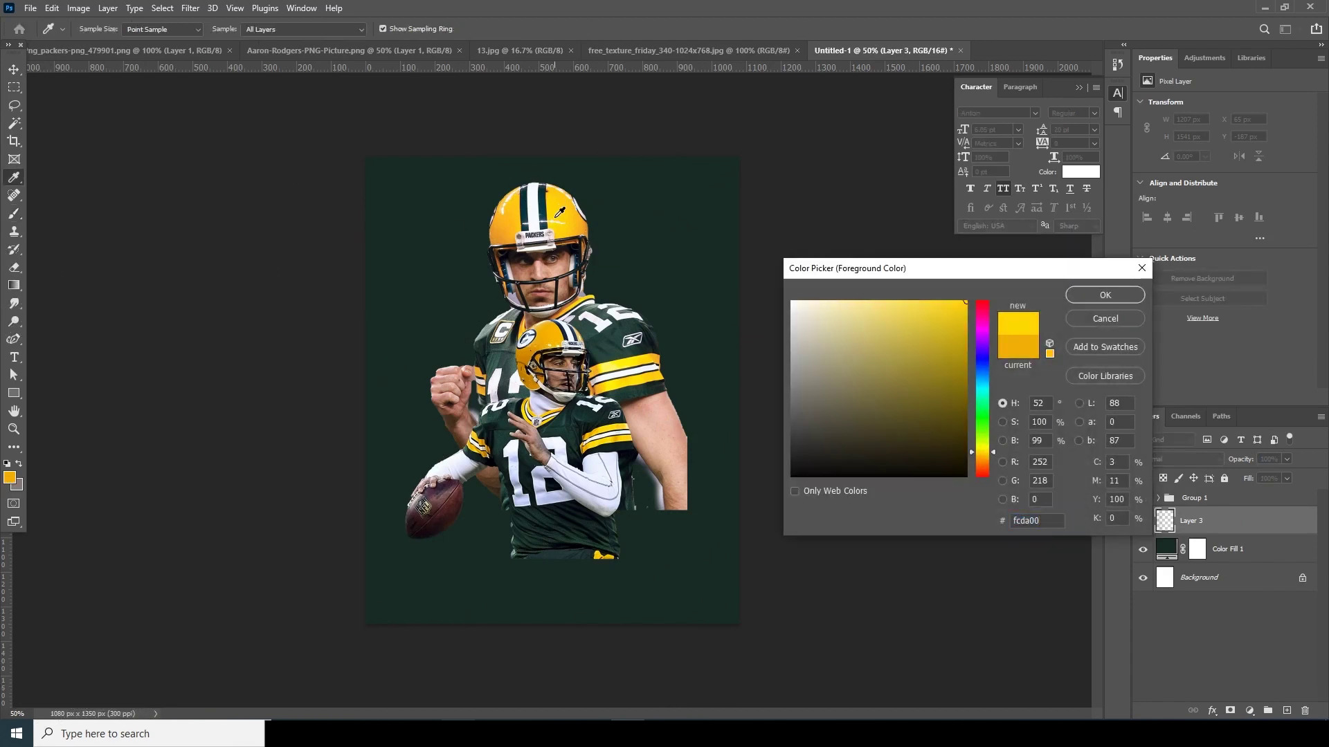
pyautogui.click(544, 337)
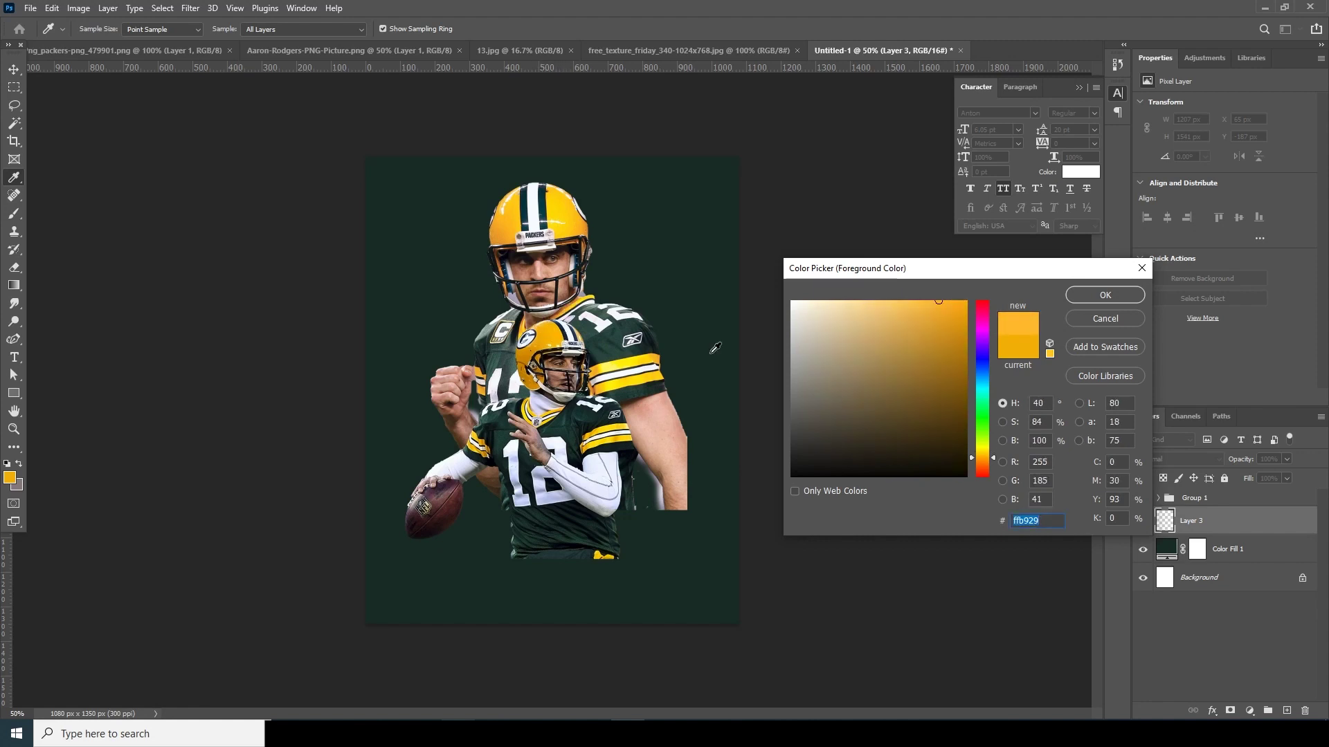
pyautogui.click(1105, 296)
pyautogui.press('b')
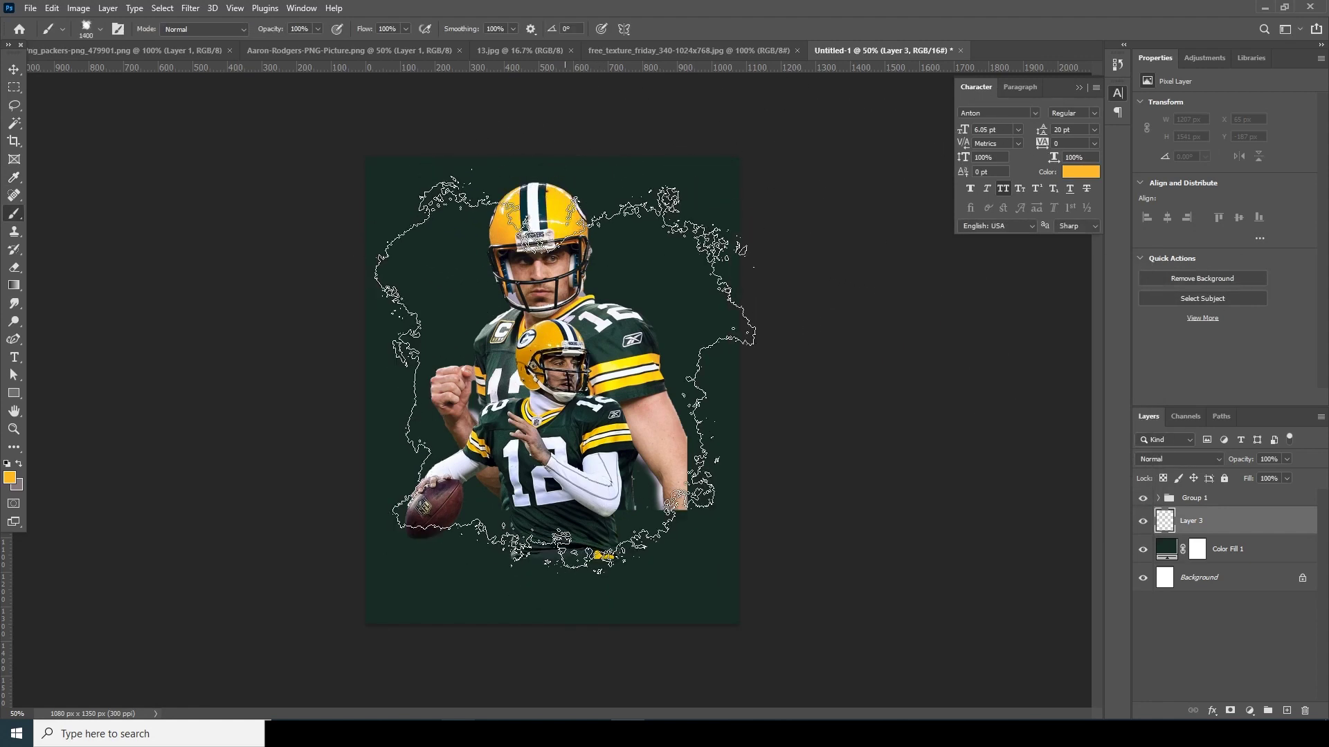
# Paint yellow splatter on Layer 3 behind the players, one large stamp and a smaller one beside the larger player's face.
pyautogui.press('[')
pyautogui.press('[')
pyautogui.click(564, 398)
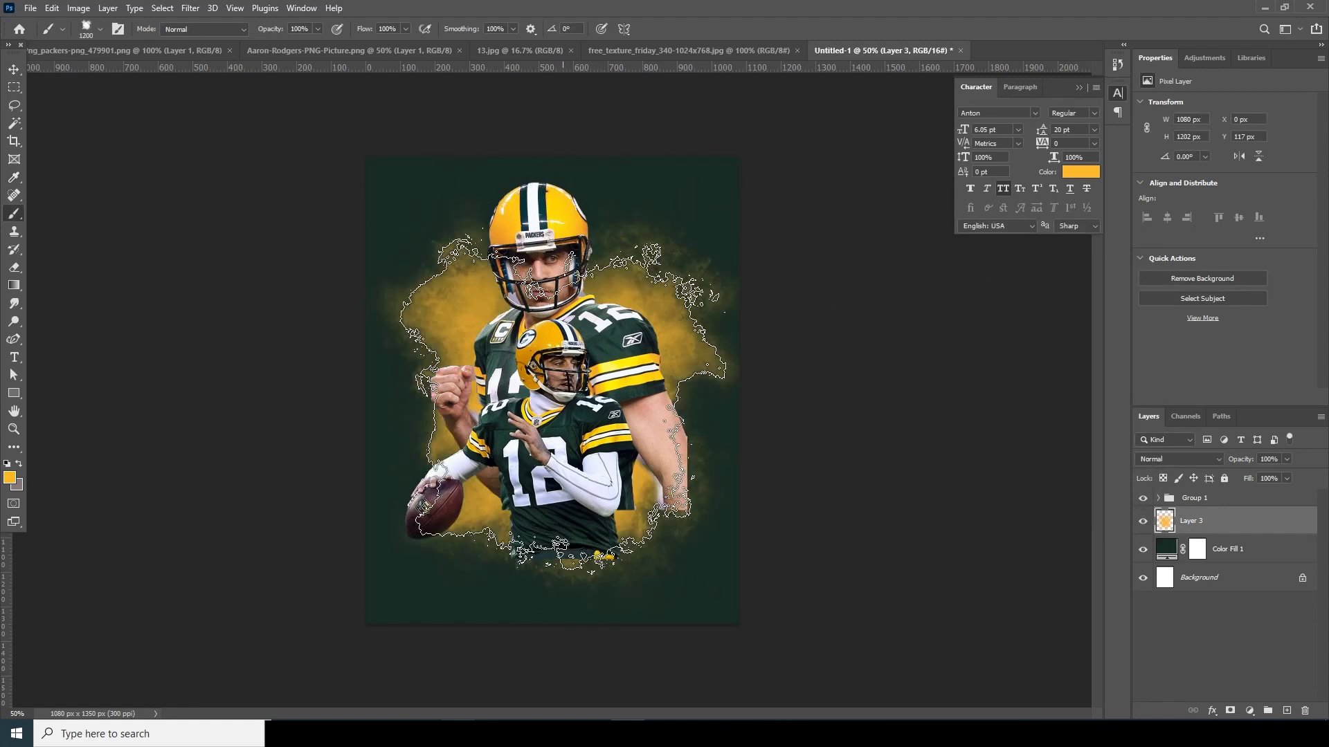
pyautogui.press('[')
pyautogui.press('[')
pyautogui.press('[')
pyautogui.press('[')
pyautogui.press('[')
pyautogui.click(484, 297)
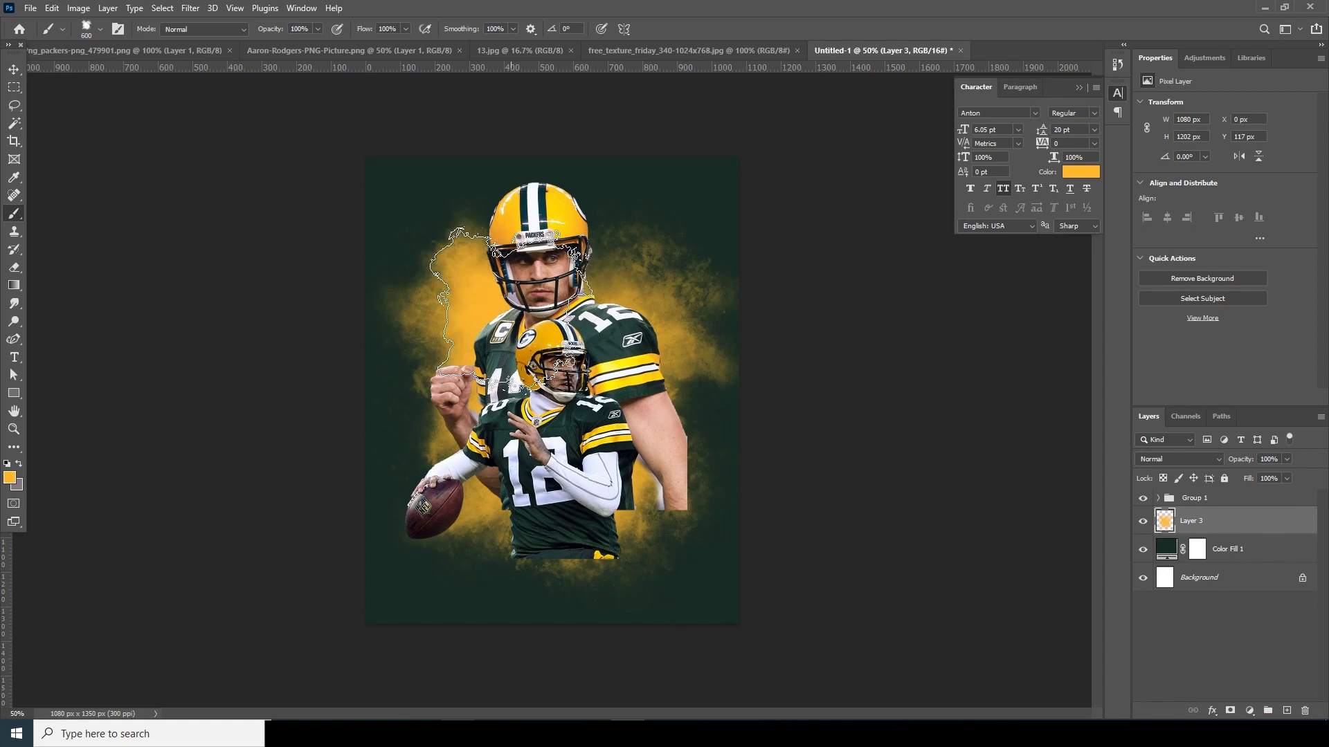
# Add a white mask to the player group and fade the players' lower right and bottom edges with black splatter strokes of about 900 to 700 px.
pyautogui.press(']')
pyautogui.press(']')
pyautogui.press(']')
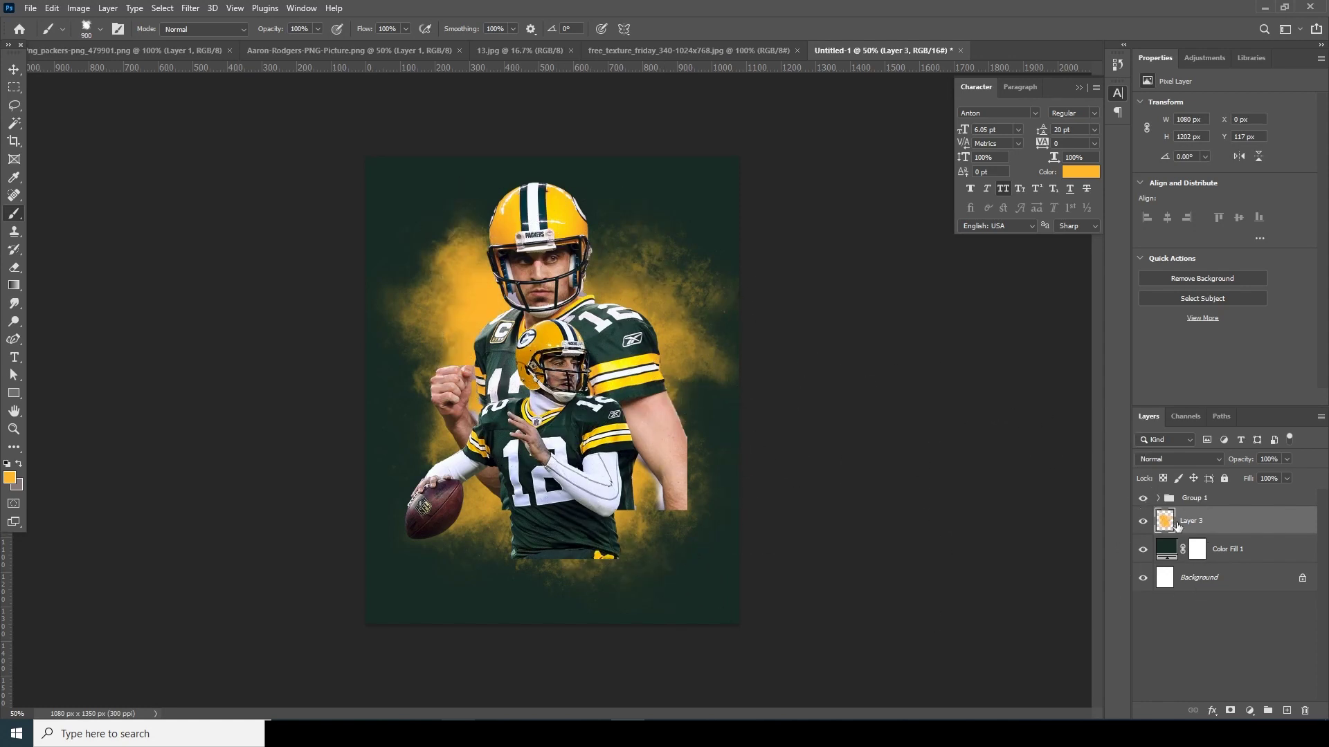
pyautogui.hotkey('alt', ']')
pyautogui.click(1230, 713)
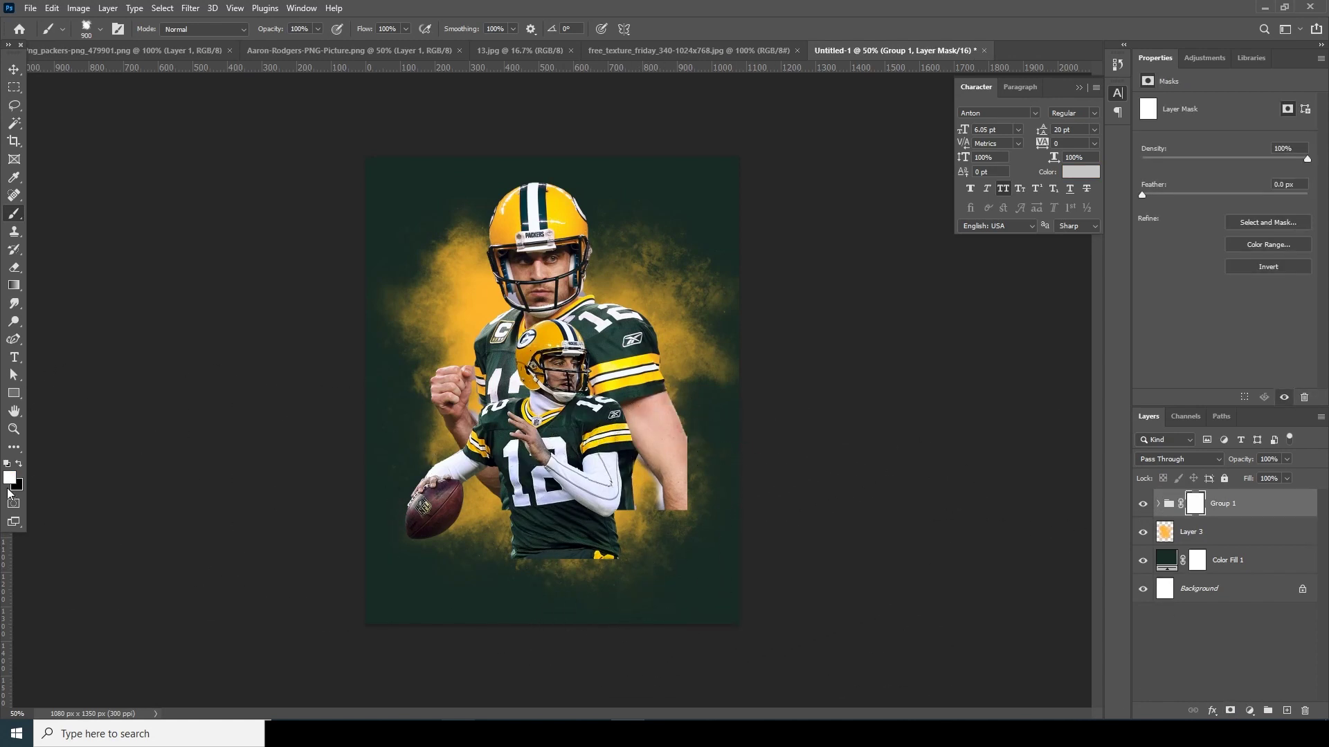
pyautogui.press('[')
pyautogui.click(658, 516)
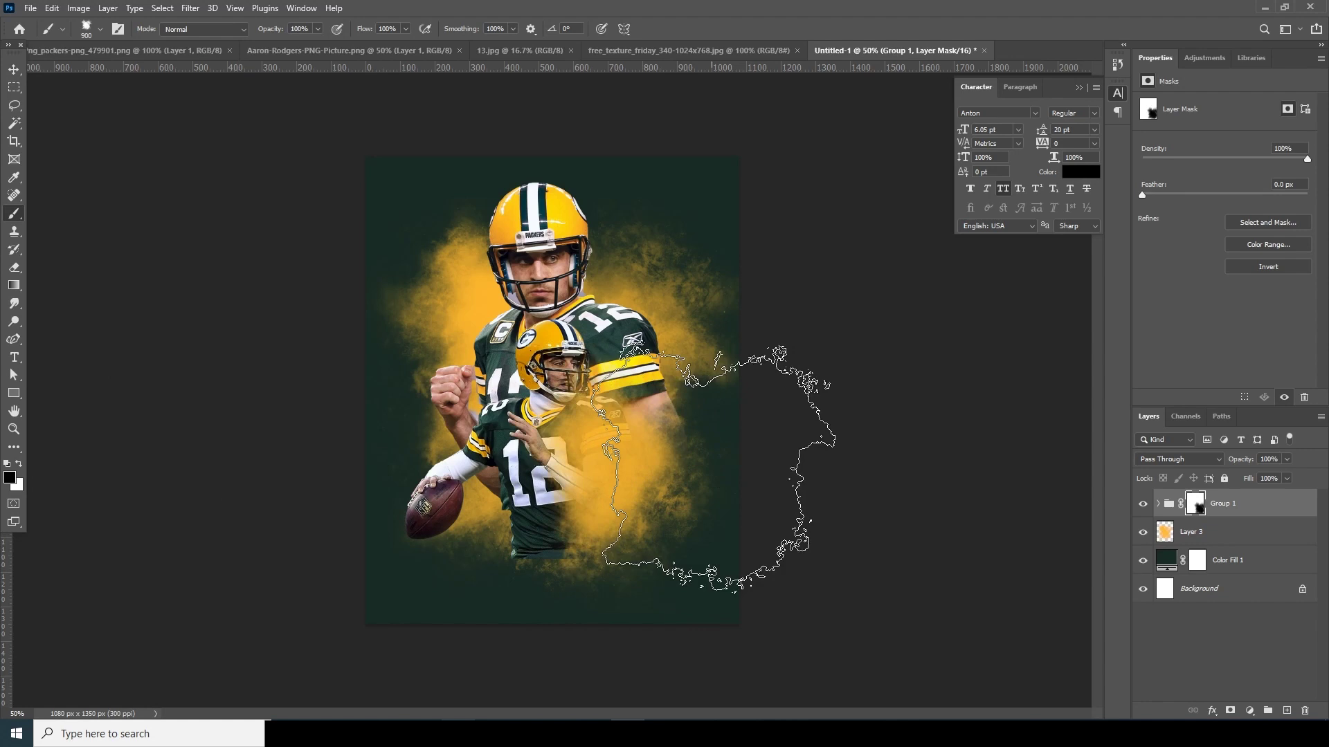
pyautogui.press('[')
pyautogui.click(554, 612)
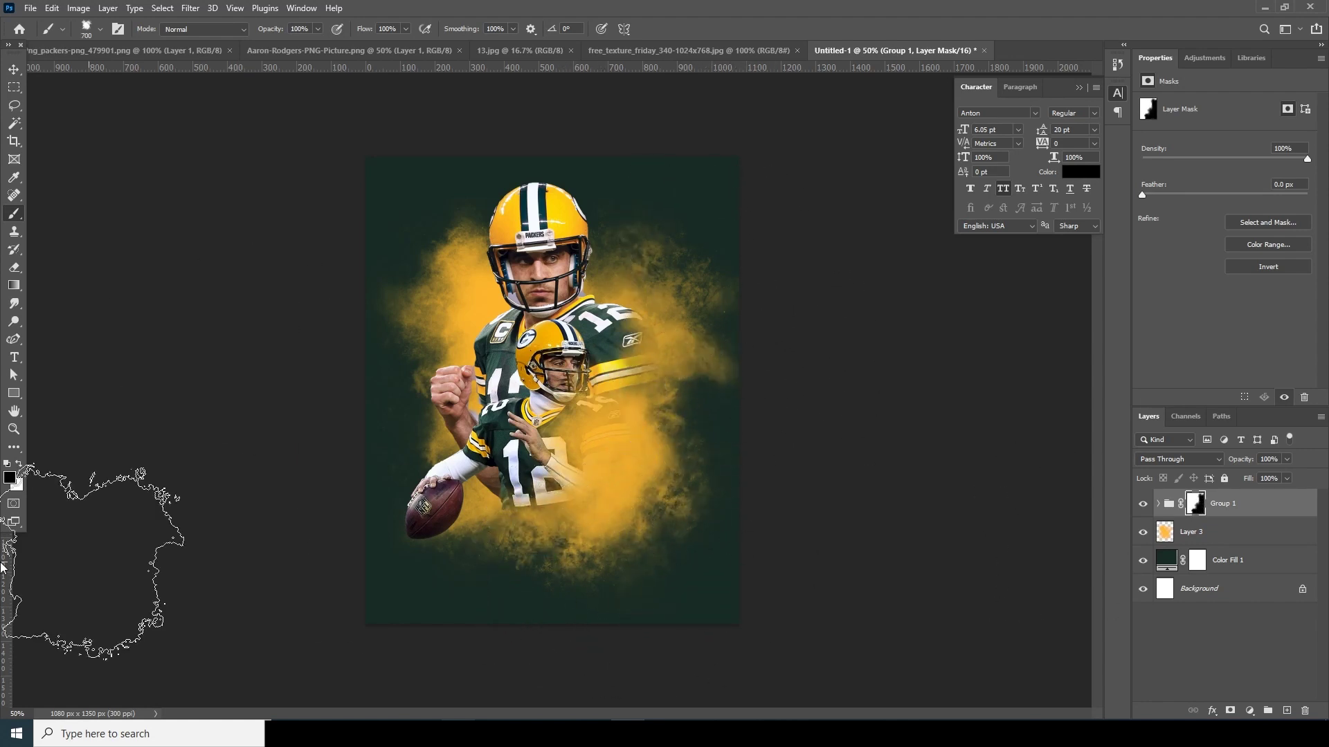
pyautogui.press('[')
pyautogui.press('[')
pyautogui.press('[')
pyautogui.click(559, 381)
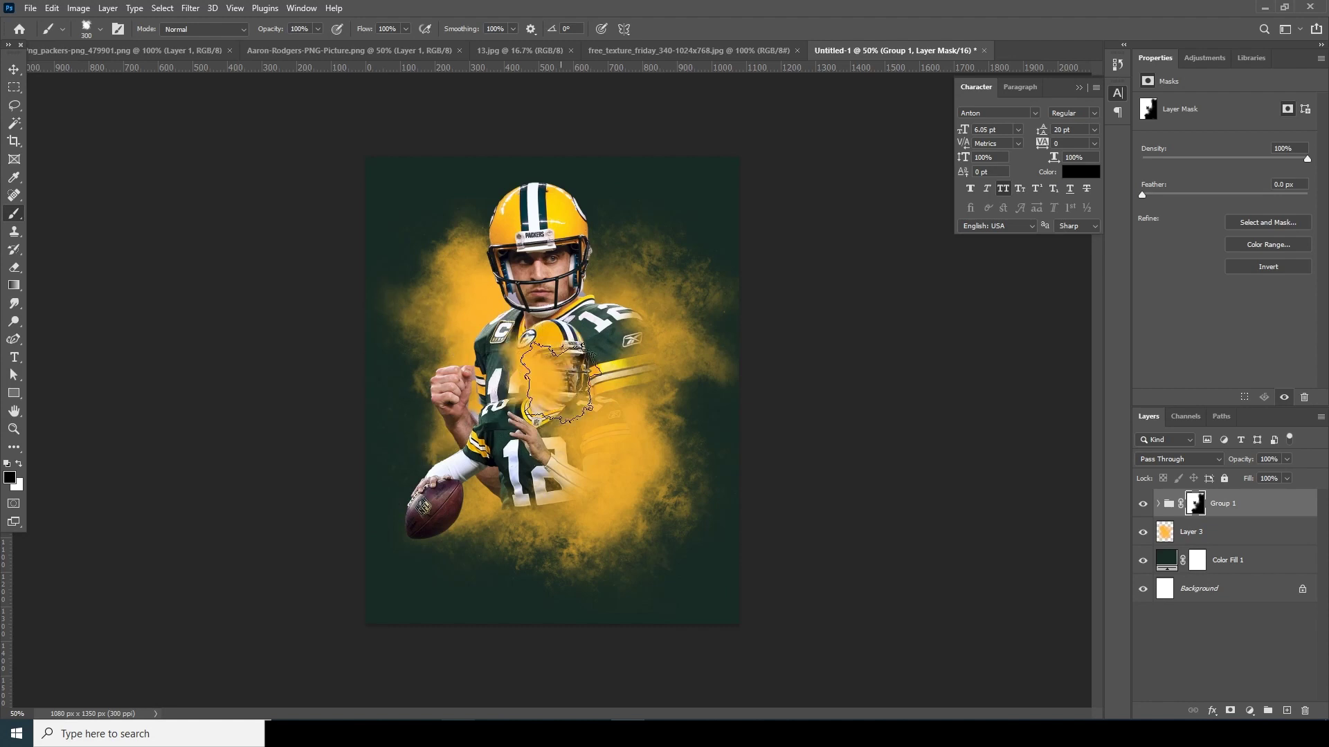
# Paint white at 500 px on the group mask to restore the smaller player's face, shoulder and upper arm.
pyautogui.press(']')
pyautogui.press(']')
pyautogui.click(568, 394)
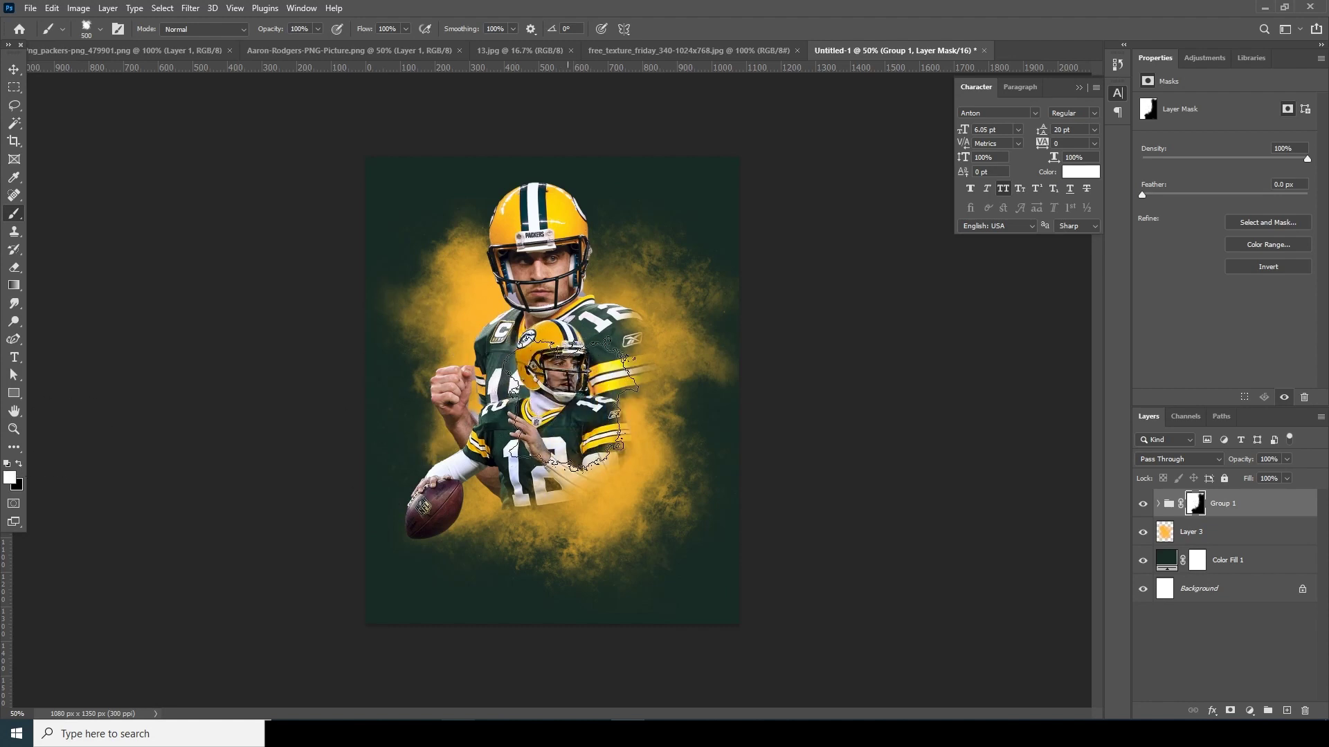
# Add a new layer directly above Layer 2 inside the group and paint yellow splatter at 500 px over the larger player's torso and fist.
pyautogui.click(1159, 505)
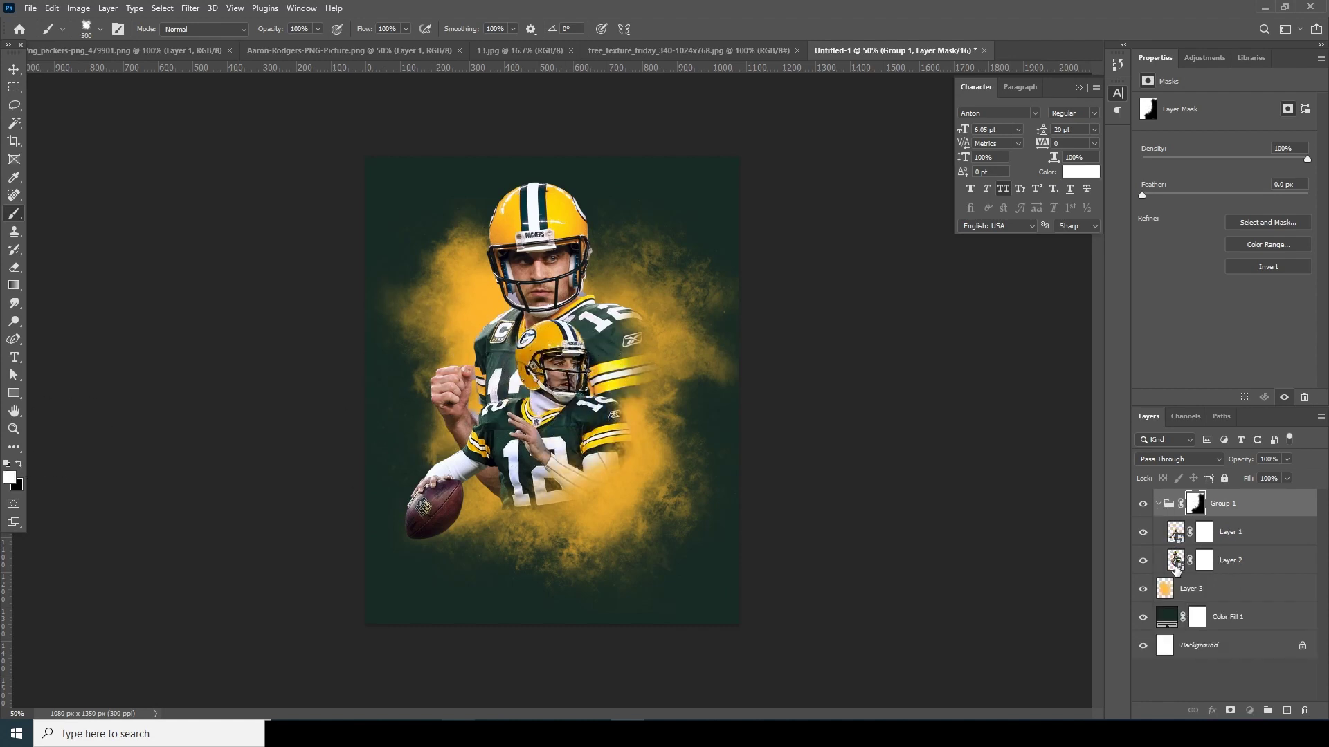
pyautogui.click(1176, 562)
pyautogui.click(1286, 711)
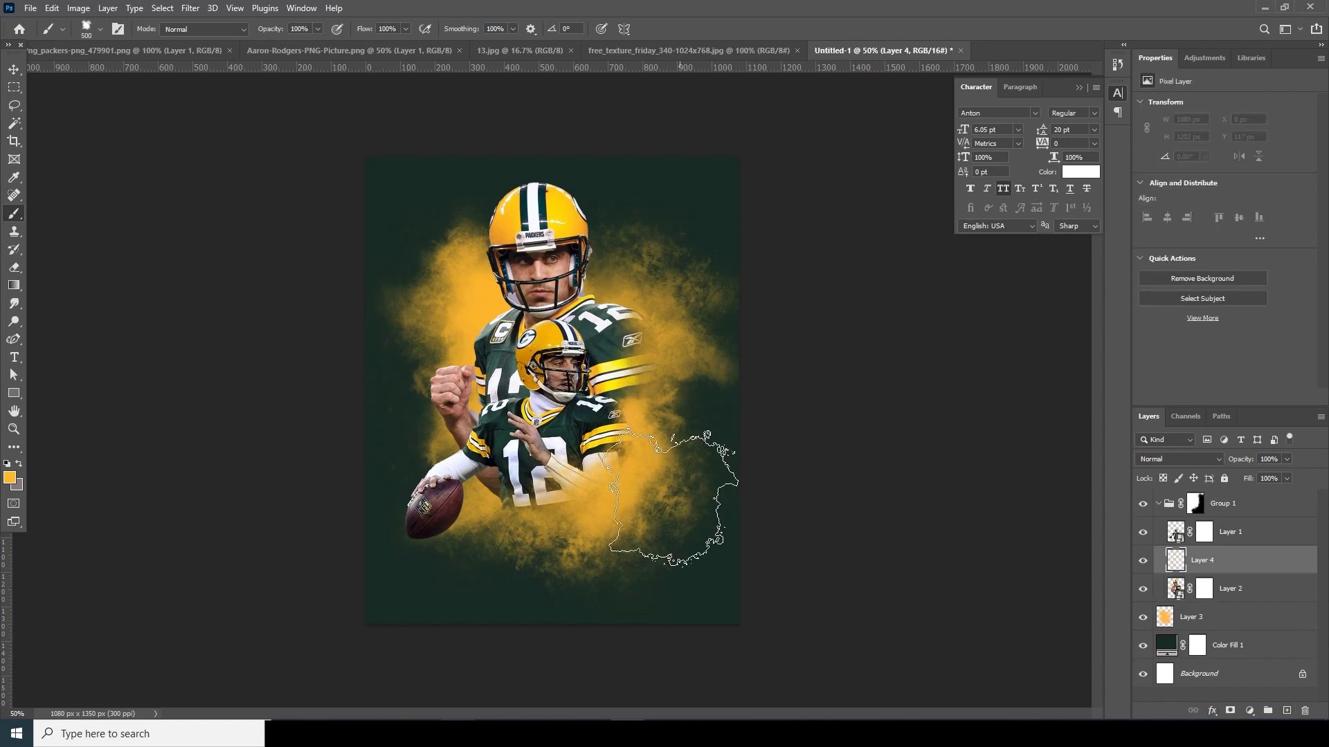
pyautogui.click(557, 377)
pyautogui.moveTo(562, 443); pyautogui.dragTo(463, 443)
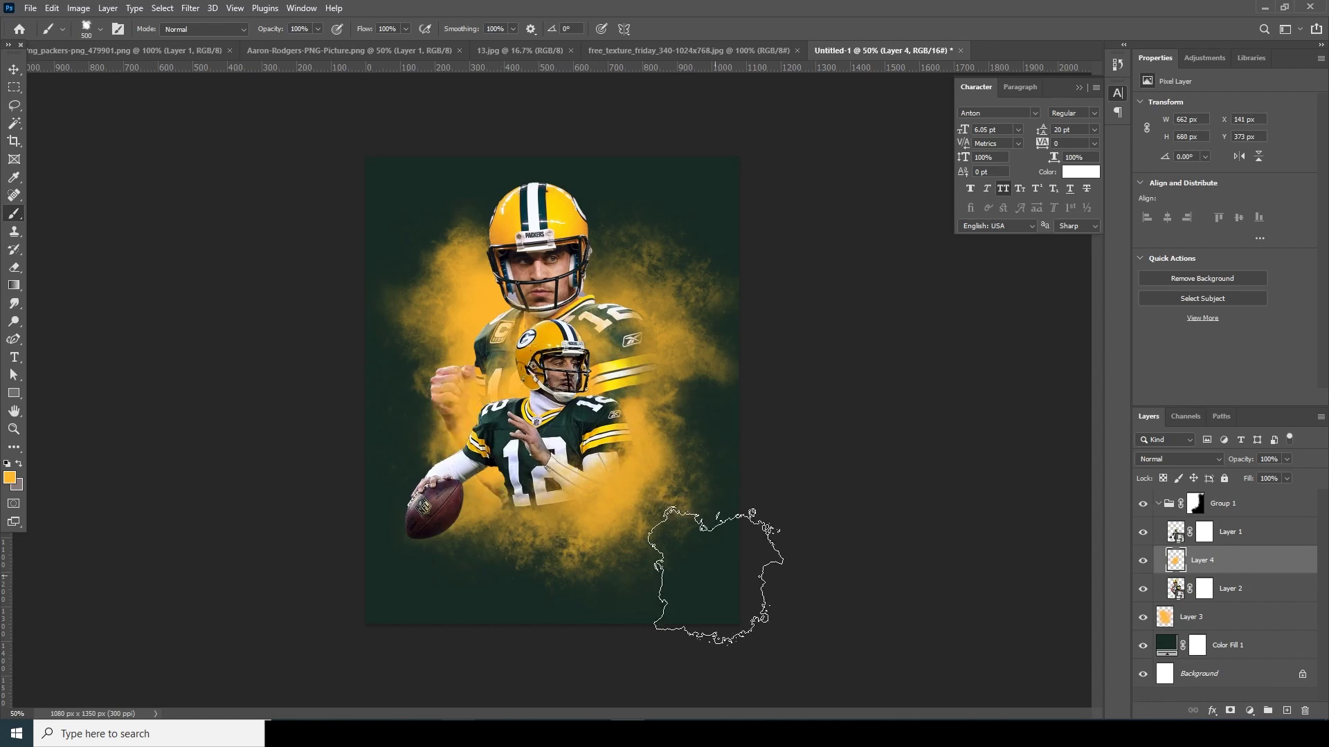
# Collapse the player group, add a new layer above Layer 3 and choose the Pd8 splatter brush.
pyautogui.click(1159, 504)
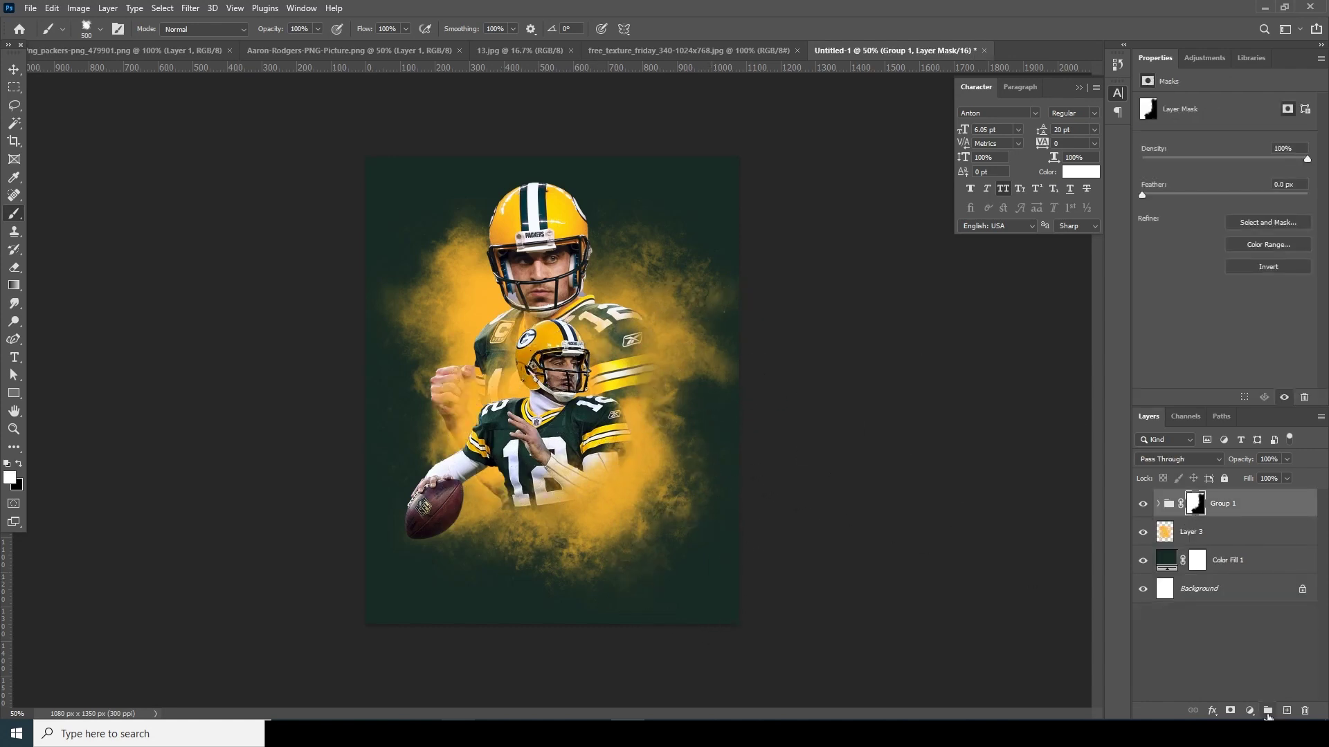
pyautogui.click(1171, 541)
pyautogui.click(1283, 713)
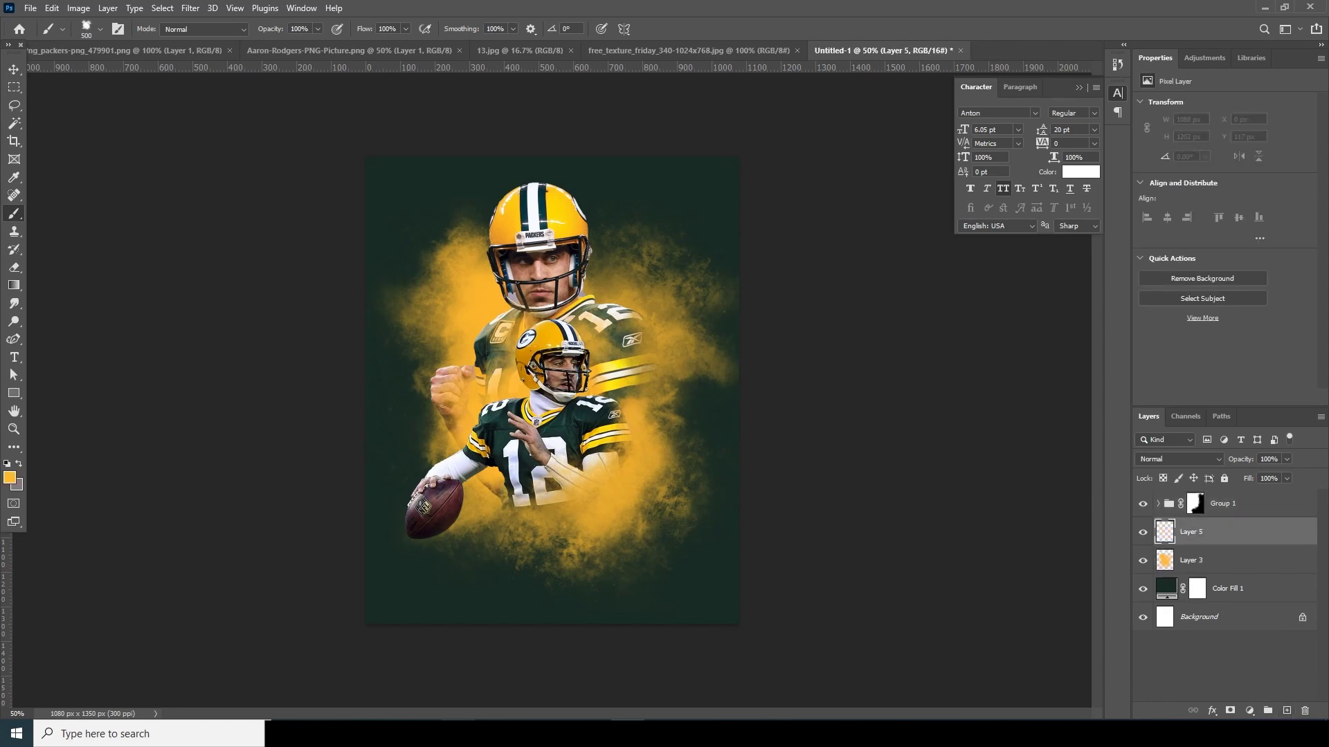
pyautogui.click(100, 31)
pyautogui.click(146, 414)
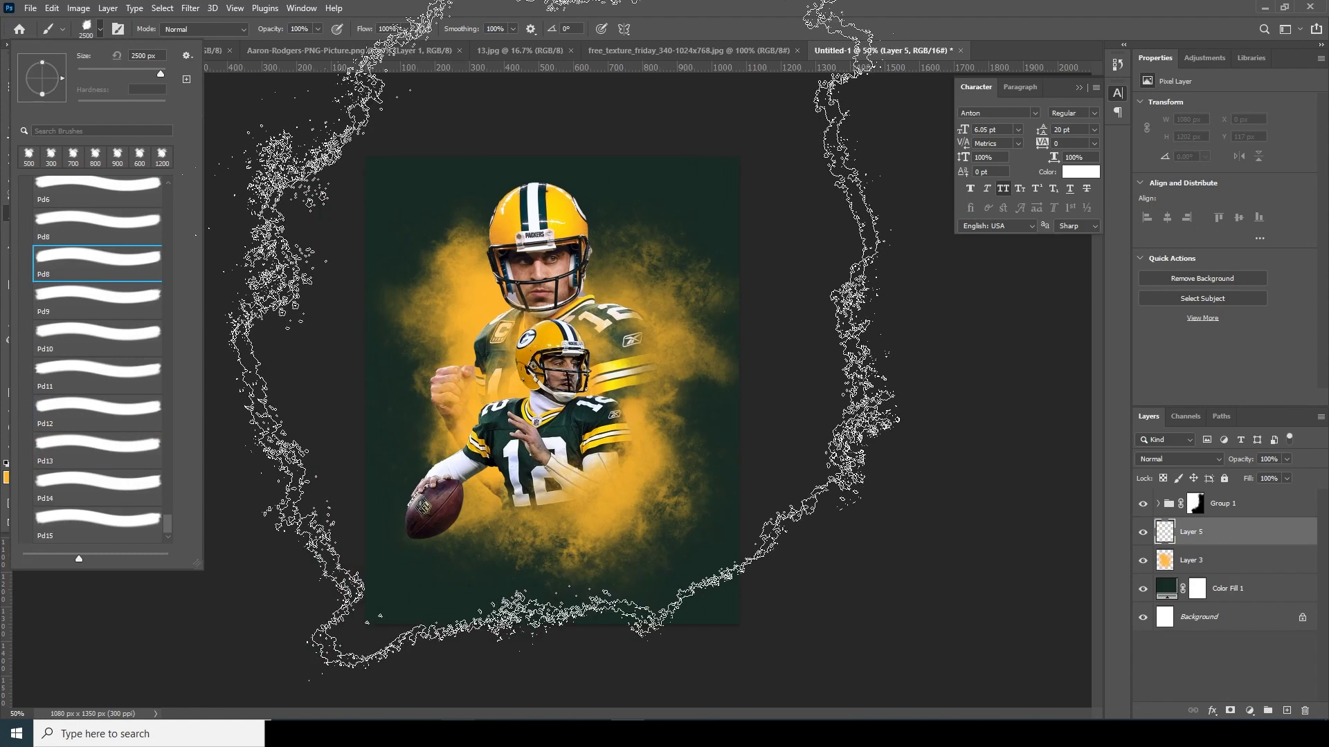
pyautogui.click(1177, 542)
# Reduce the brush size and paint yellow splatter on Layer 5 behind the players, reaching up beside the larger player's helmet.
pyautogui.press('[')
pyautogui.press('[')
pyautogui.press('[')
pyautogui.press('[')
pyautogui.press('[')
pyautogui.press('[')
pyautogui.press('[')
pyautogui.press('[')
pyautogui.moveTo(657, 311); pyautogui.dragTo(515, 398)
pyautogui.press('[')
pyautogui.press('[')
pyautogui.press('[')
pyautogui.press('[')
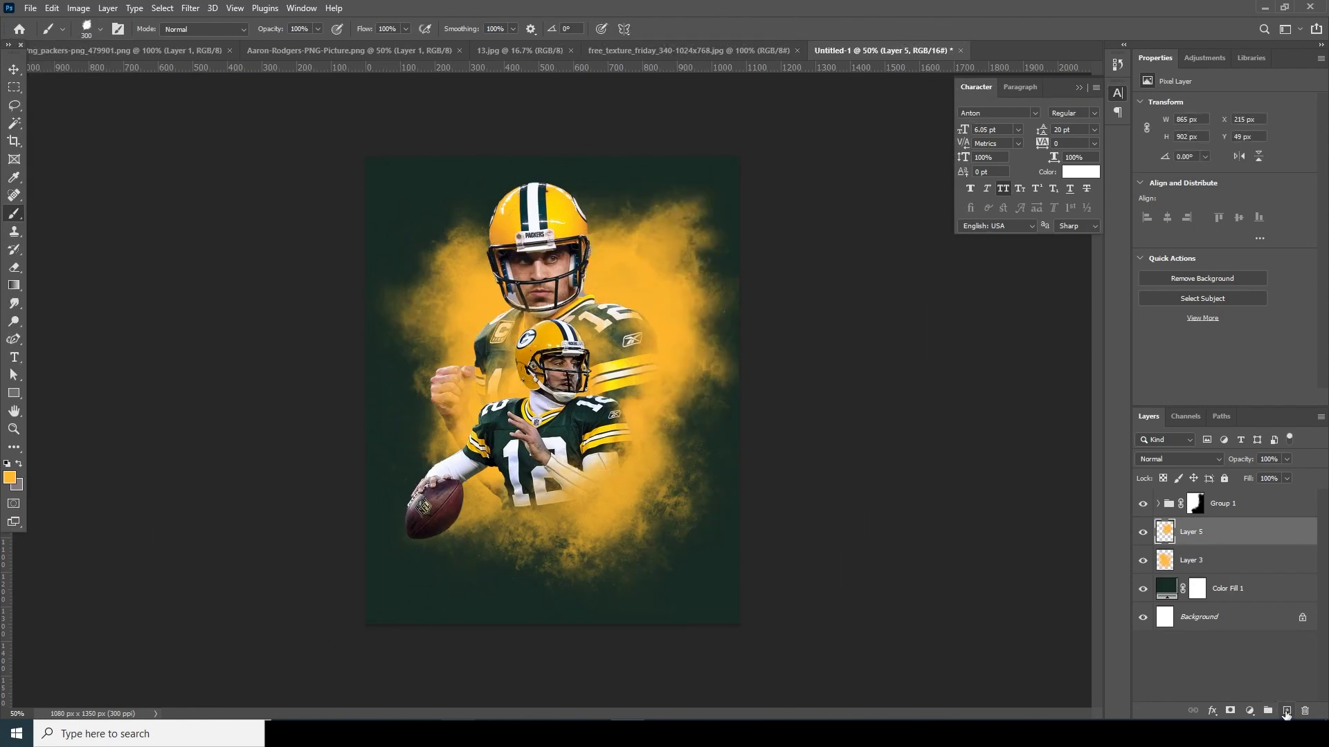
# Add a new layer above Layer 5 and sample the dark green background (1c2d1f) as the foreground colour.
pyautogui.click(1286, 712)
pyautogui.click(11, 479)
pyautogui.click(609, 194)
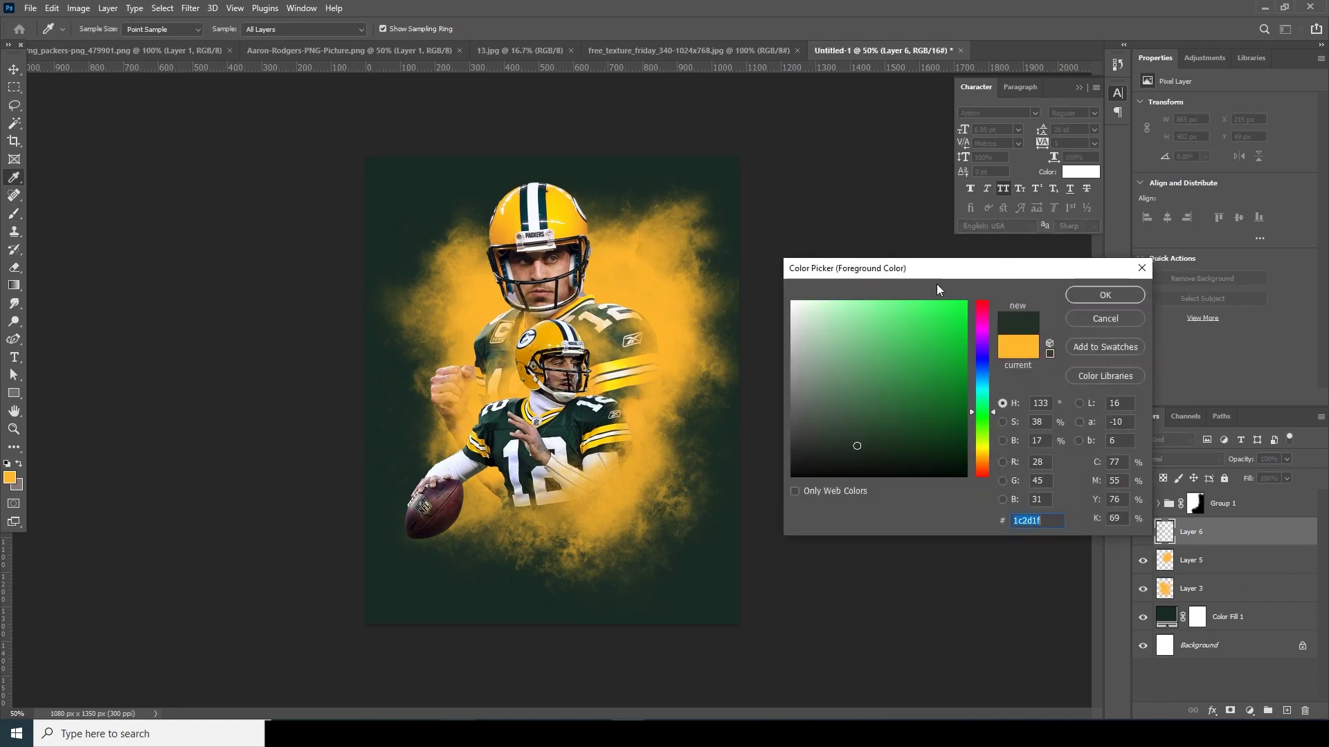
pyautogui.press('Return')
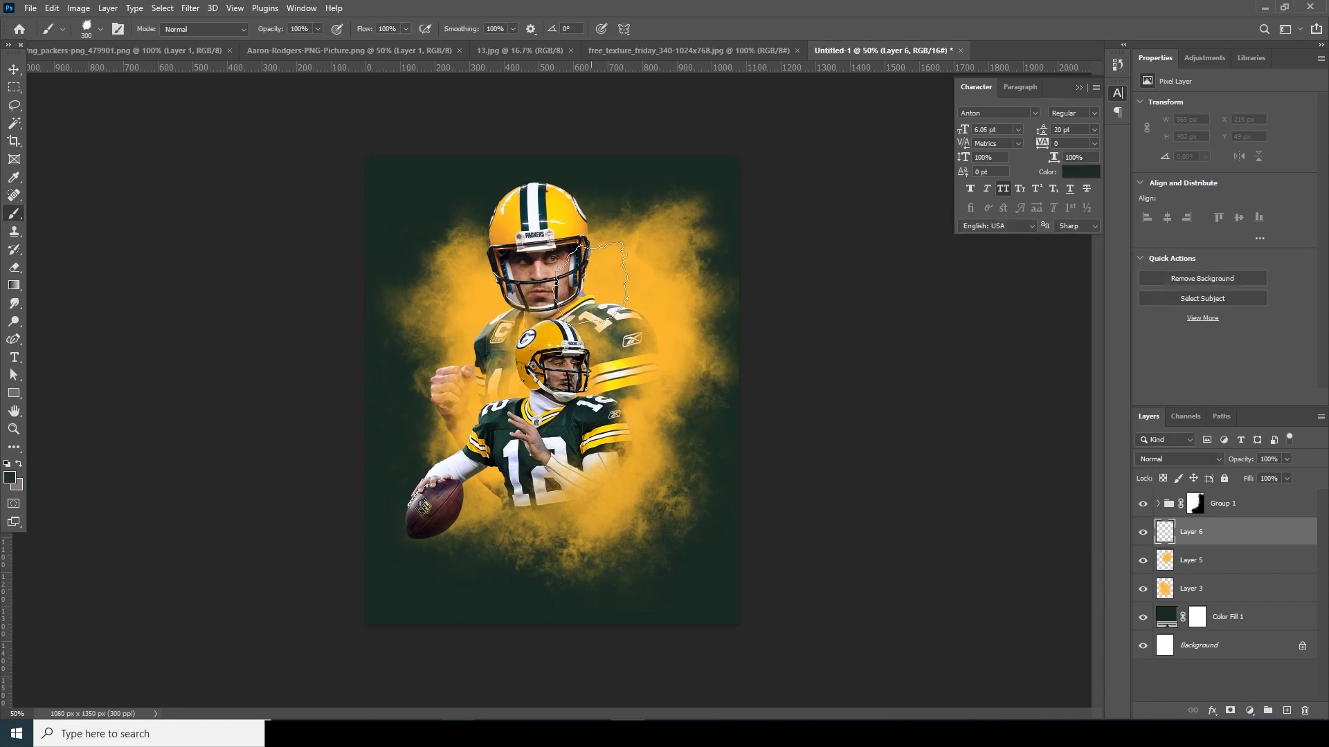
# Enlarge the brush to about 800 px and stamp dark green splatter on Layer 6 behind the players.
pyautogui.press(']')
pyautogui.press(']')
pyautogui.press(']')
pyautogui.press(']')
pyautogui.press(']')
pyautogui.press(']')
pyautogui.press(']')
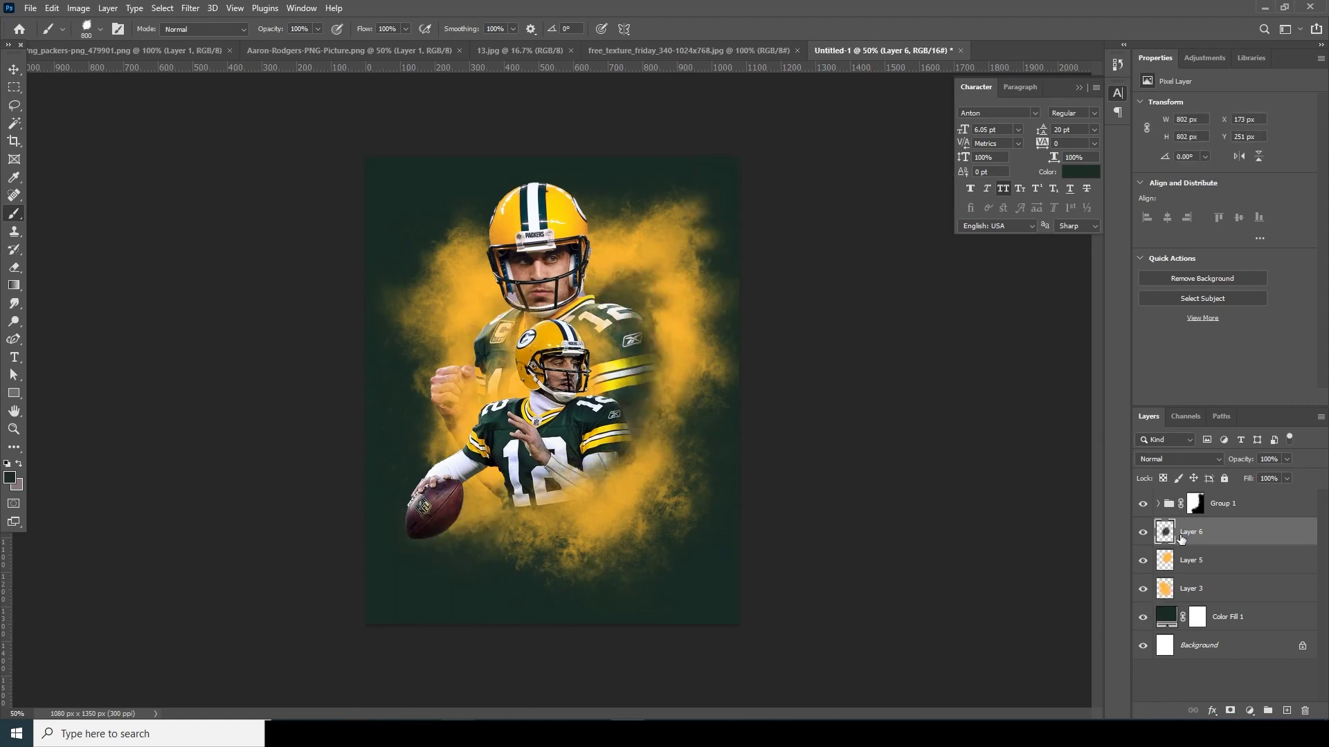
# Add a new layer above Layer 6, switch back to yellow and paint a splatter about 500 px wide behind the players.
pyautogui.click(1286, 710)
pyautogui.click(9, 478)
pyautogui.press('Return')
pyautogui.press('[')
pyautogui.press('[')
pyautogui.press('[')
pyautogui.press('[')
pyautogui.hotkey('ctrl', 'z')
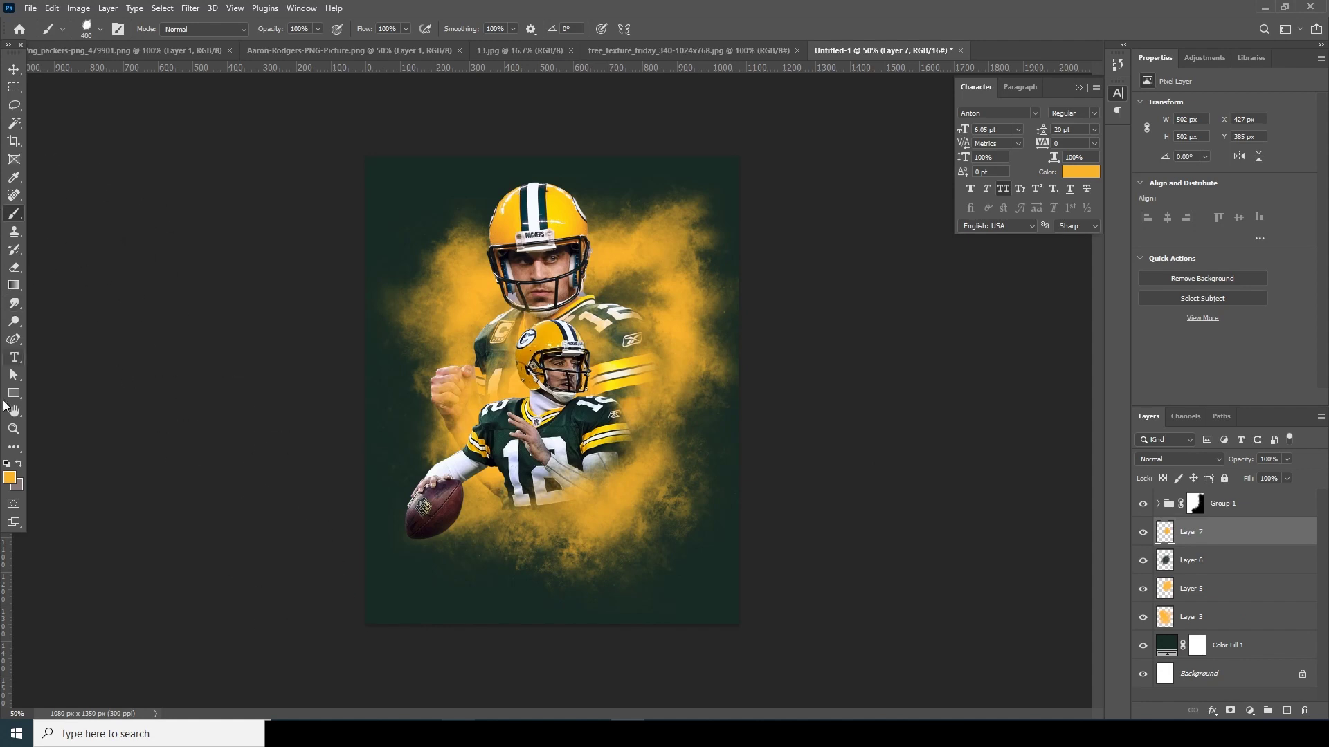
# Add the text MATCH in white Anton below the smaller player and place its layer above the player group.
pyautogui.click(14, 357)
pyautogui.click(522, 535)
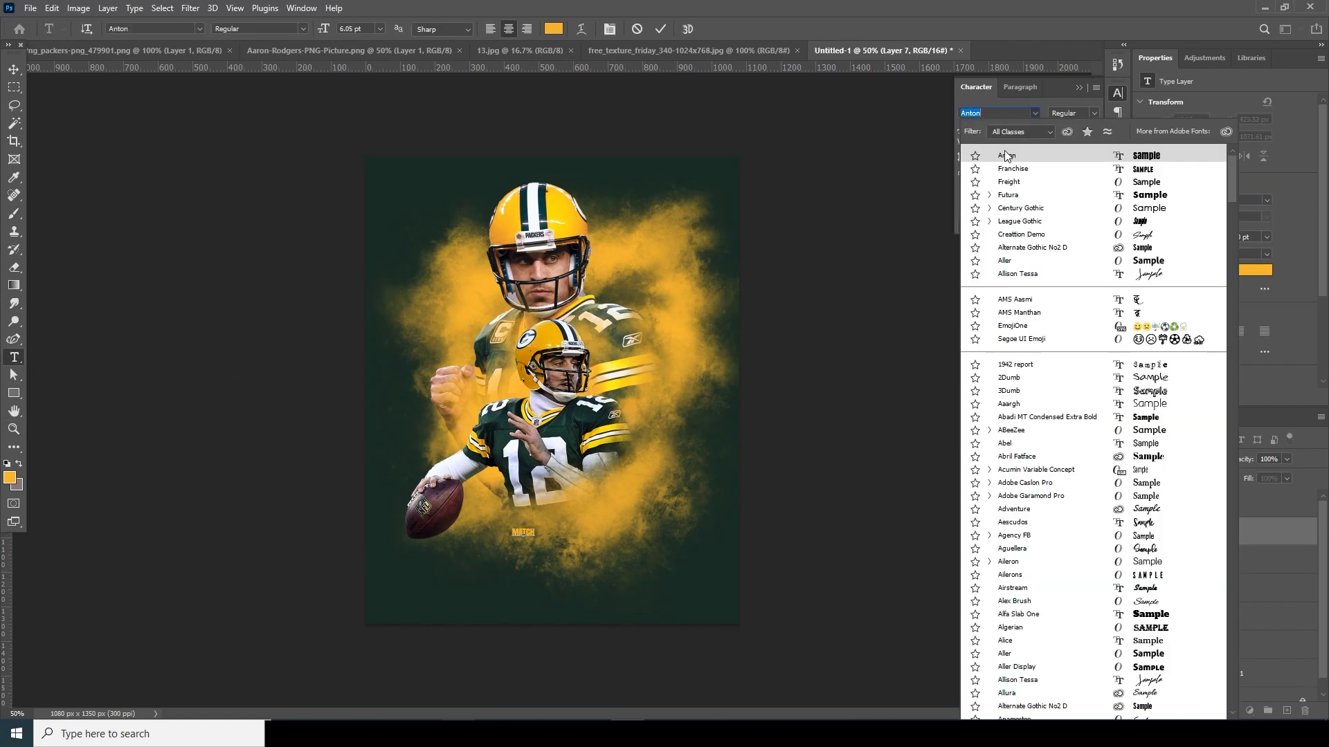
pyautogui.click(1080, 172)
pyautogui.moveTo(1196, 531); pyautogui.dragTo(1163, 493)
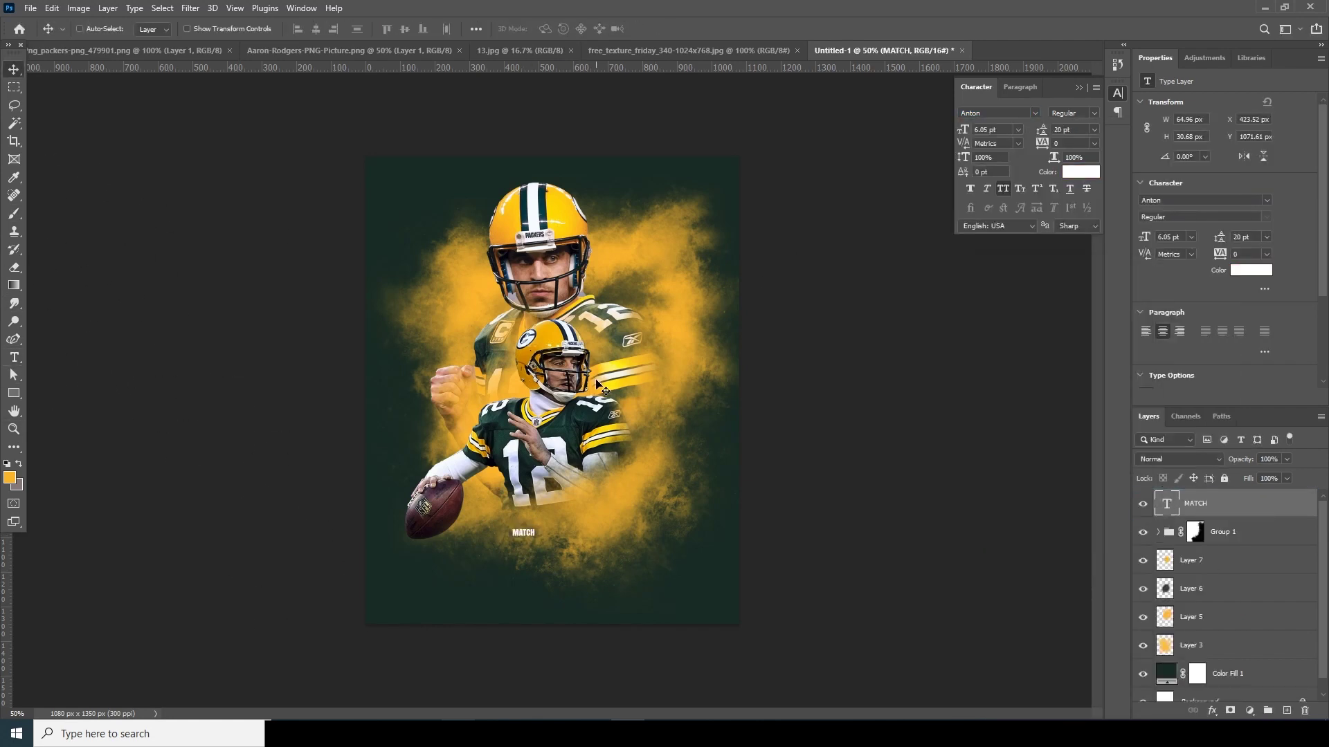
# Enlarge the MATCH text to about 44 pt across the lower part of the poster.
pyautogui.hotkey('ctrl', 't')
pyautogui.moveTo(542, 552); pyautogui.dragTo(704, 542)
pyautogui.press('Return')
# Duplicate the MATCH text to its right, change the copy to DAY and bring it into Free Transform.
pyautogui.moveTo(709, 542); pyautogui.dragTo(709, 542)
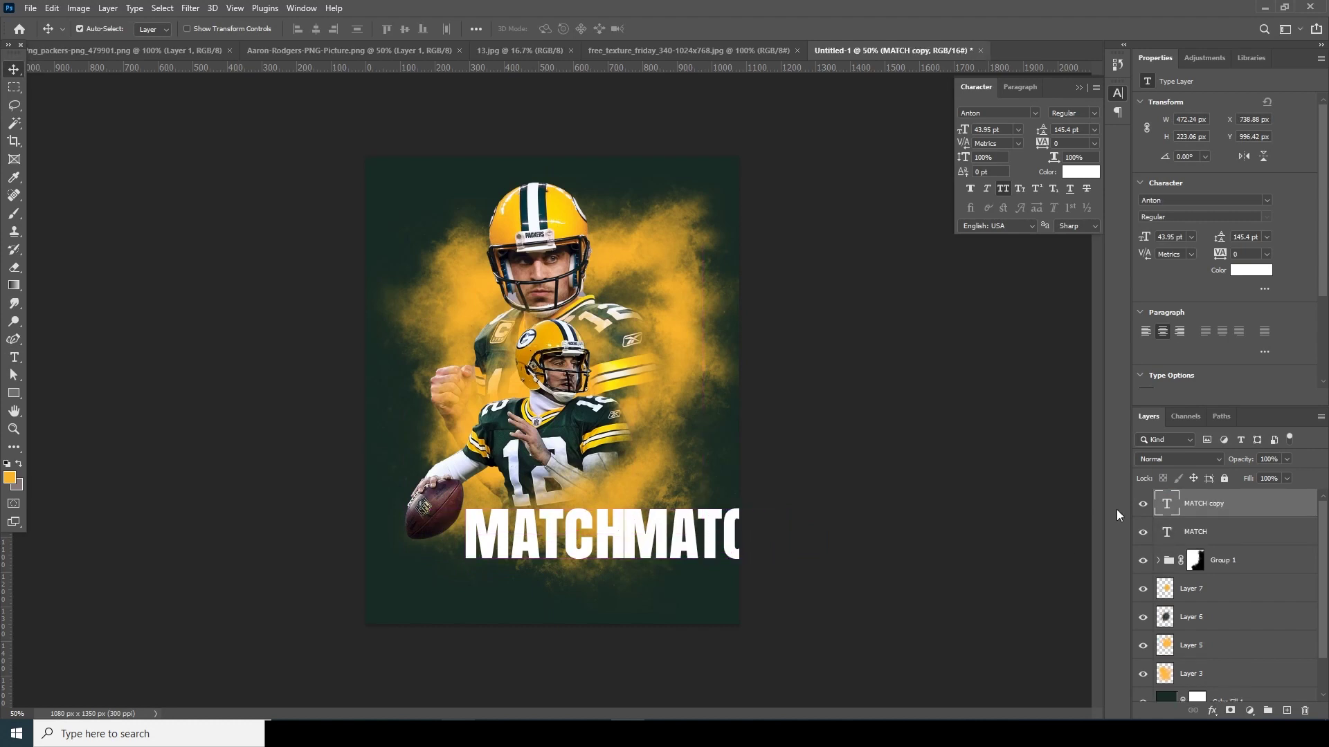
pyautogui.doubleClick(1168, 504)
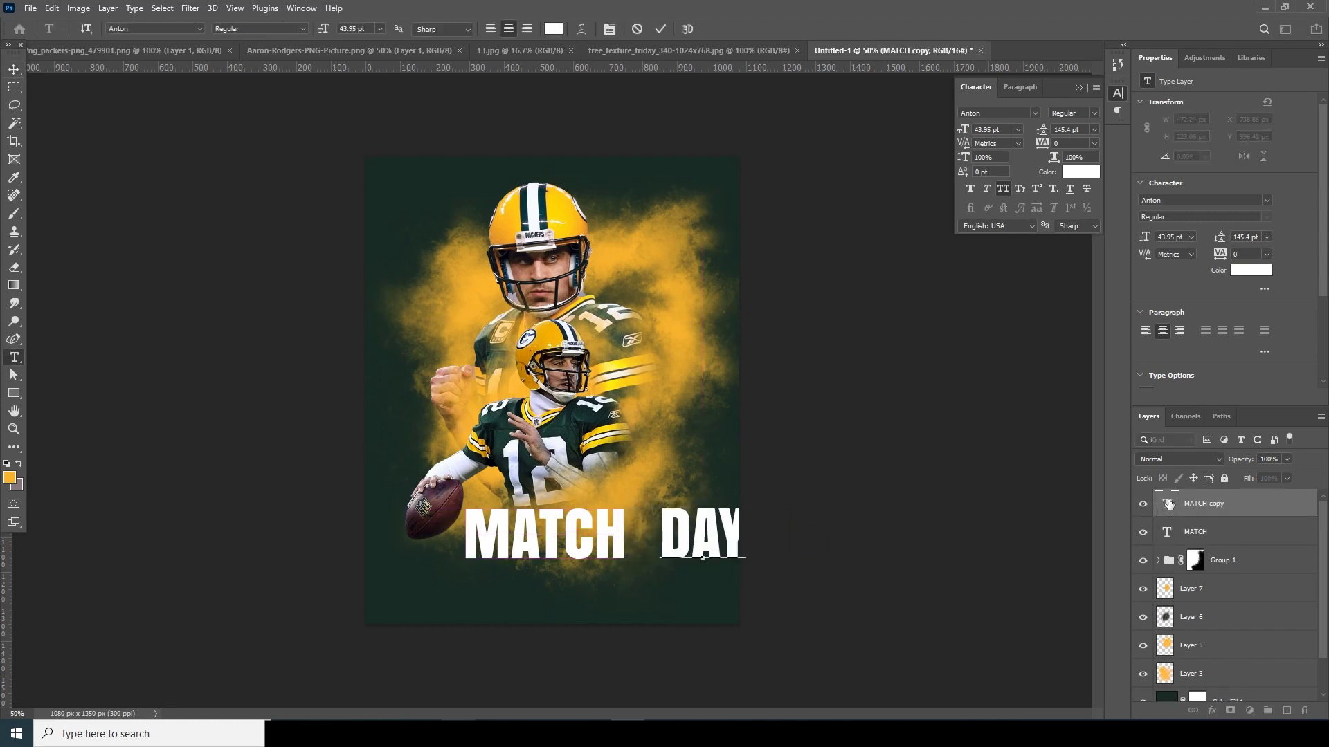
pyautogui.click(14, 69)
pyautogui.hotkey('ctrl', 't')
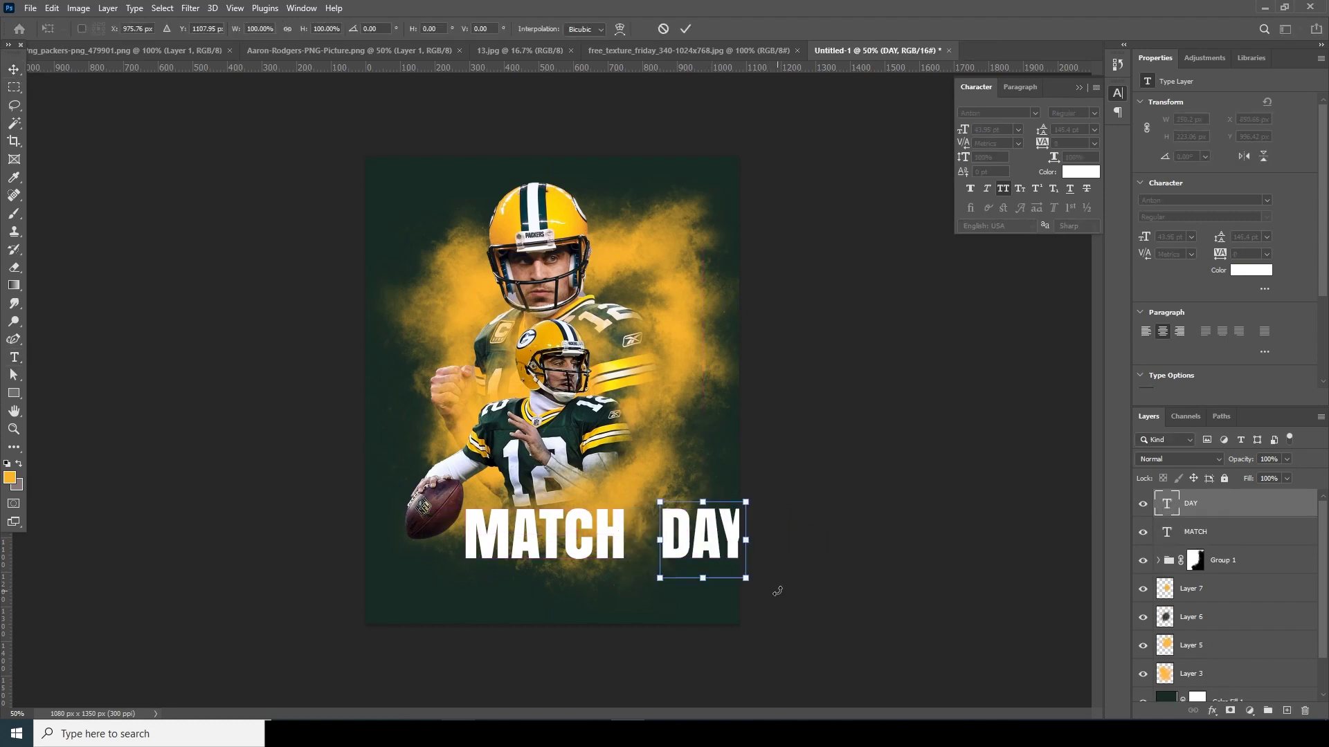
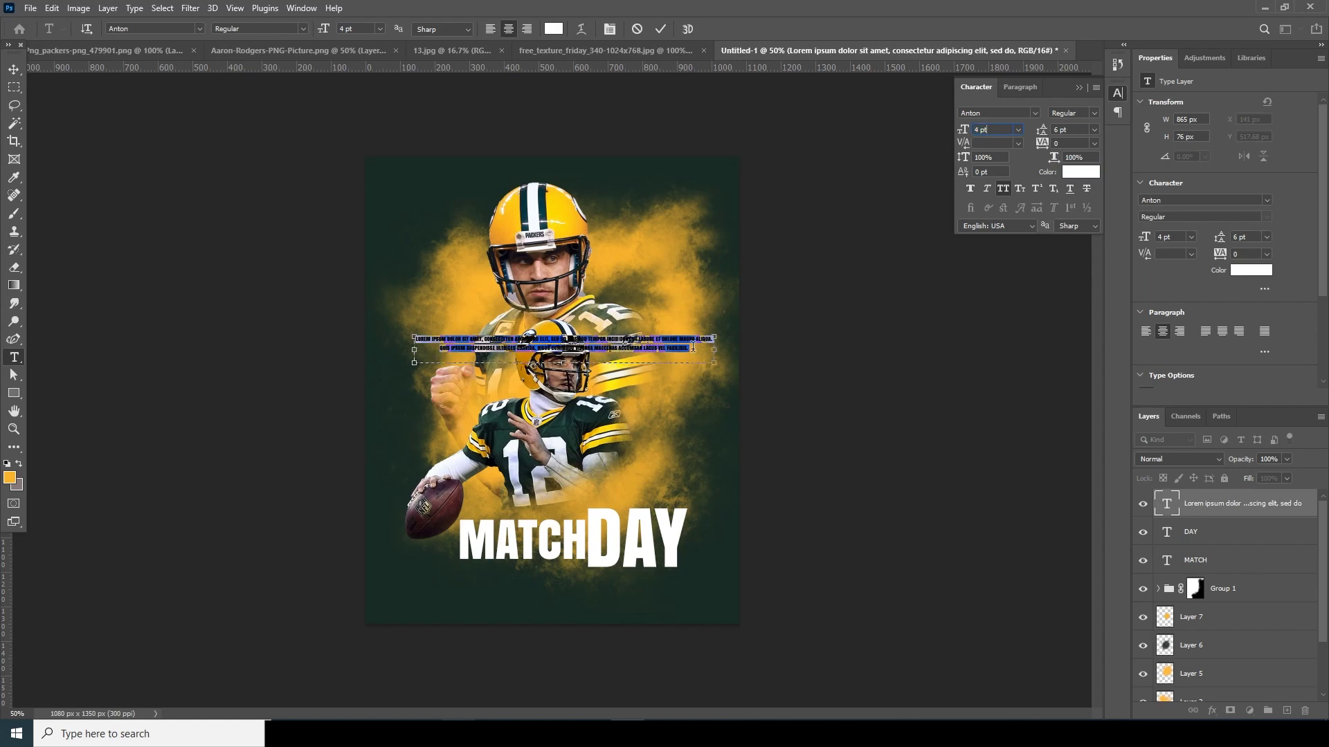
# Commit the 4 pt Lorem ipsum paragraph, move it beneath the MATCH DAY title and scale it down slightly.
pyautogui.hotkey('ctrl', 'Return')
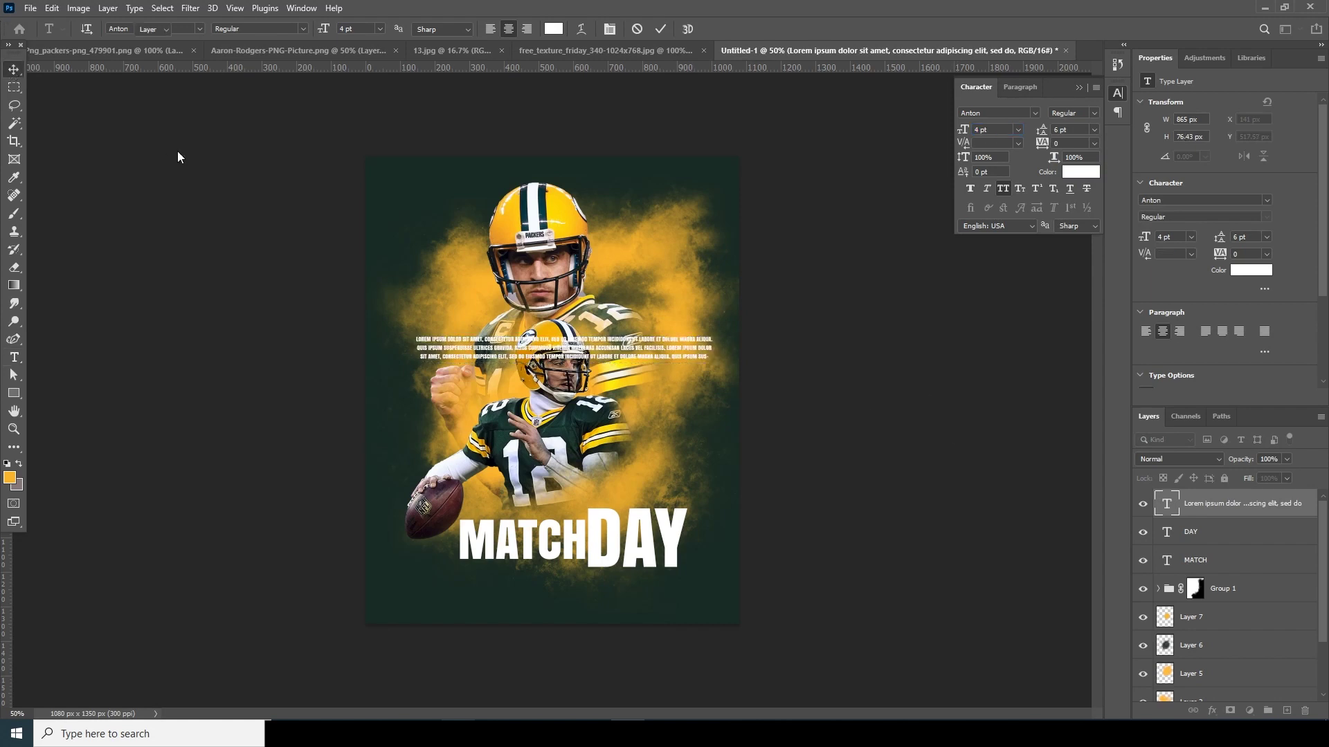
pyautogui.press('v')
pyautogui.moveTo(613, 358); pyautogui.dragTo(605, 591)
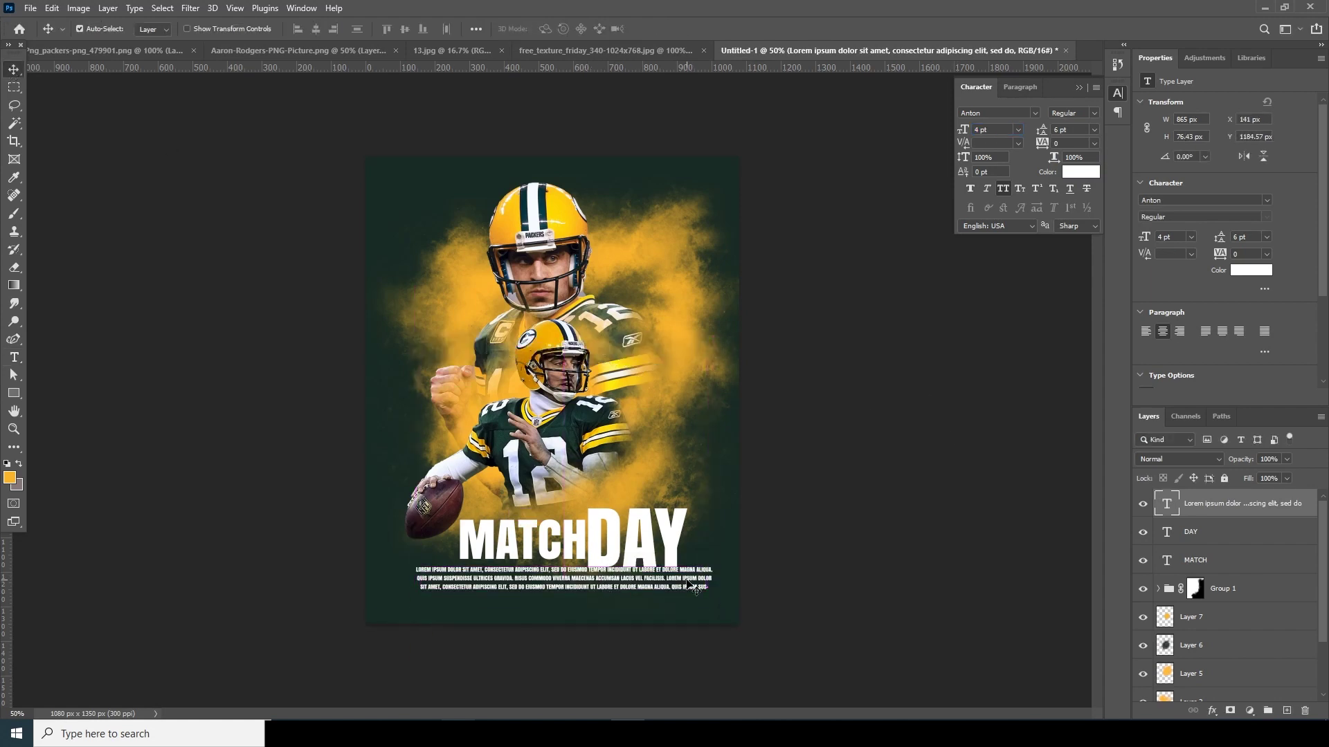
pyautogui.hotkey('ctrl', 't')
pyautogui.moveTo(713, 593)
pyautogui.mouseDown()
pyautogui.moveTo(634, 583)
pyautogui.moveTo(700, 599)
pyautogui.mouseUp()
pyautogui.press('Return')
# Select the Lorem ipsum, DAY and MATCH text layers and skew them horizontally by about -9° so they slant to the right.
pyautogui.keyDown('shift'); pyautogui.click(1178, 564); pyautogui.keyUp('shift')
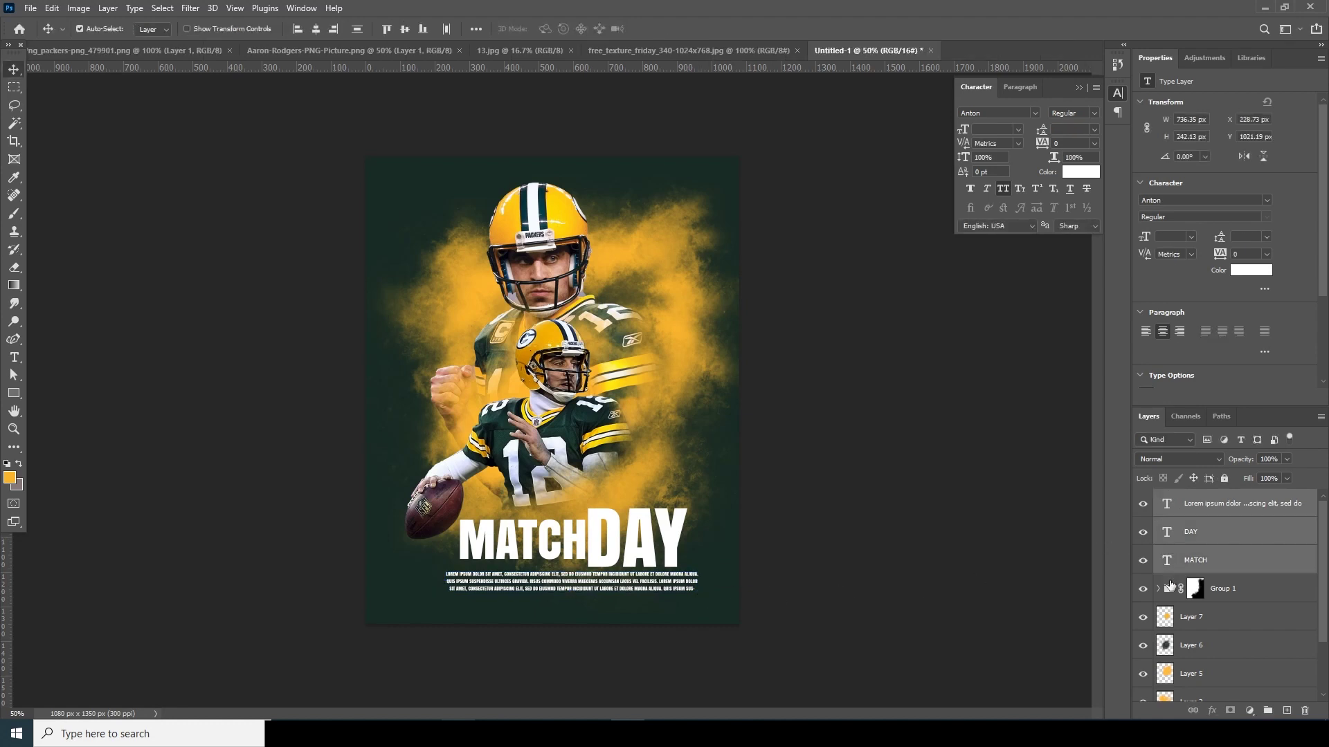
pyautogui.hotkey('ctrl', 't')
pyautogui.rightClick(613, 296)
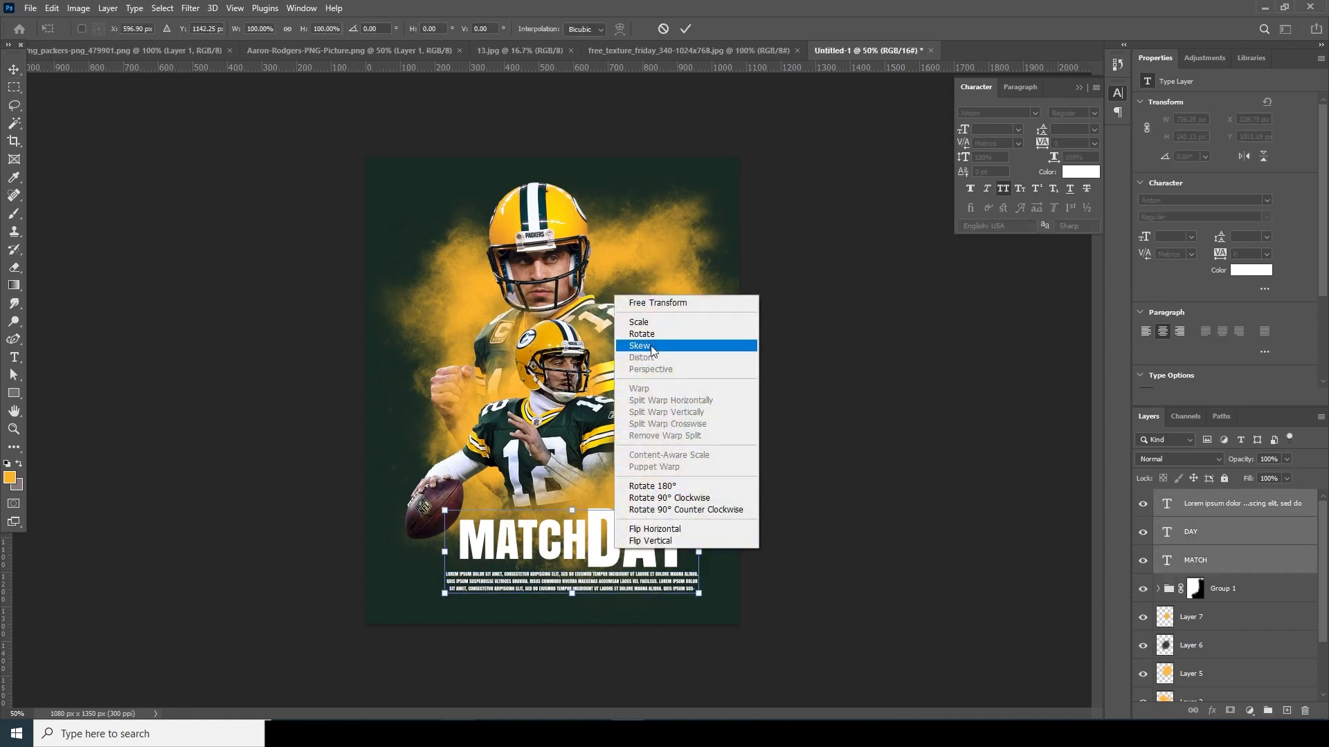
pyautogui.click(644, 344)
pyautogui.moveTo(574, 510); pyautogui.dragTo(588, 510)
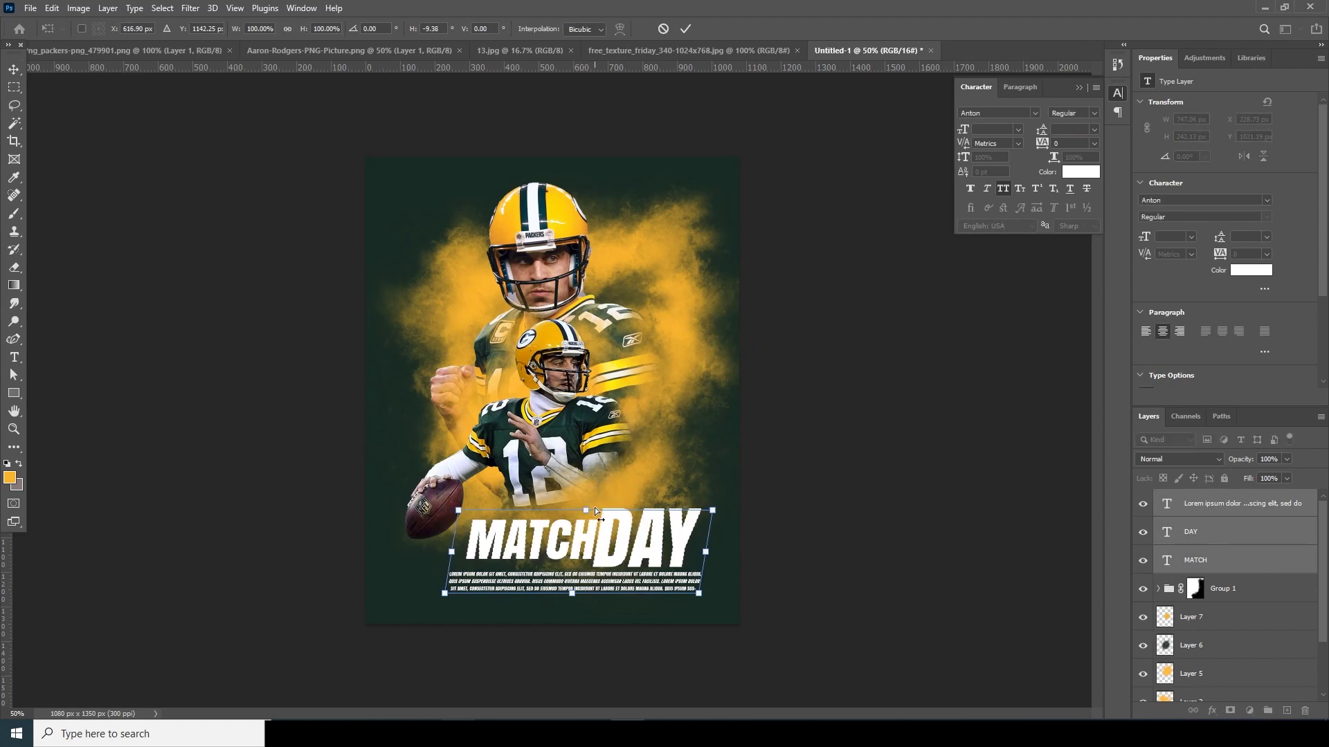
pyautogui.press('Return')
# Commit the text skew and draw a yellow chevron arrow custom shape about 284 x 308 px over the poster's lower-left corner.
pyautogui.click(16, 396)
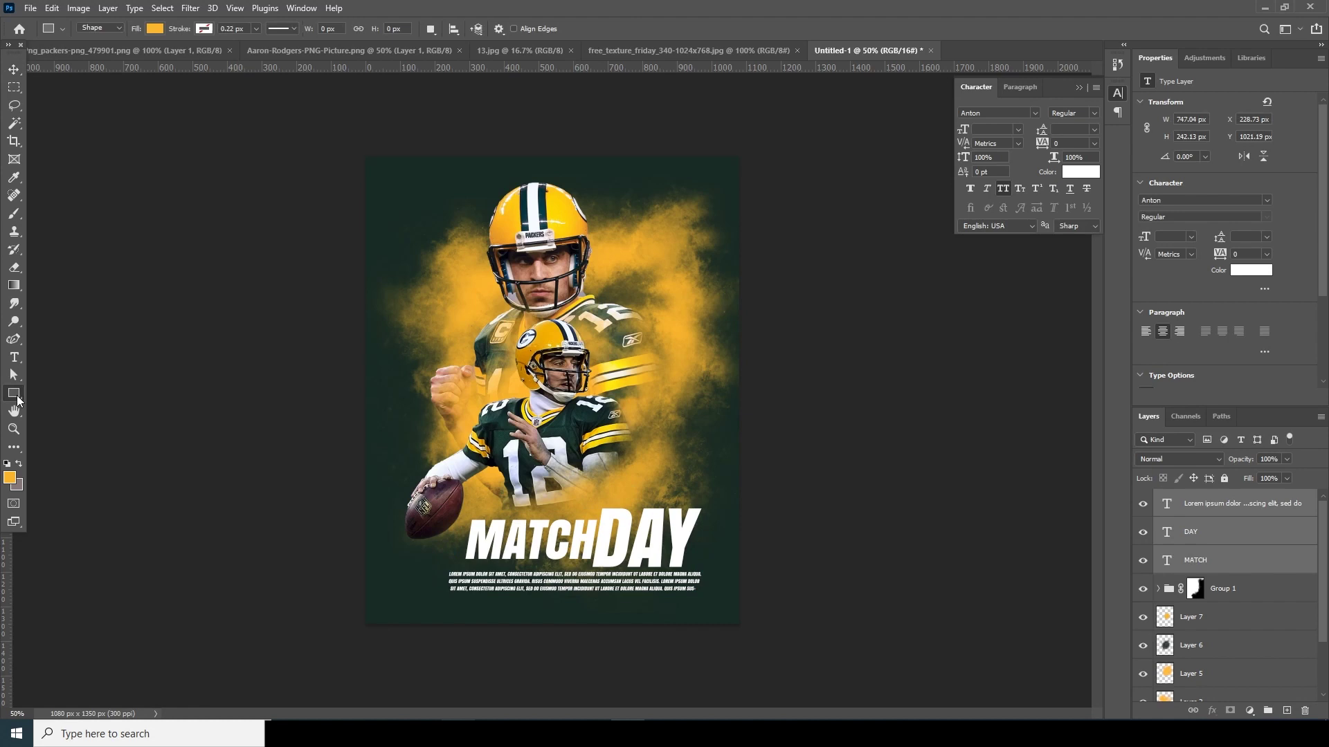
pyautogui.click(86, 470)
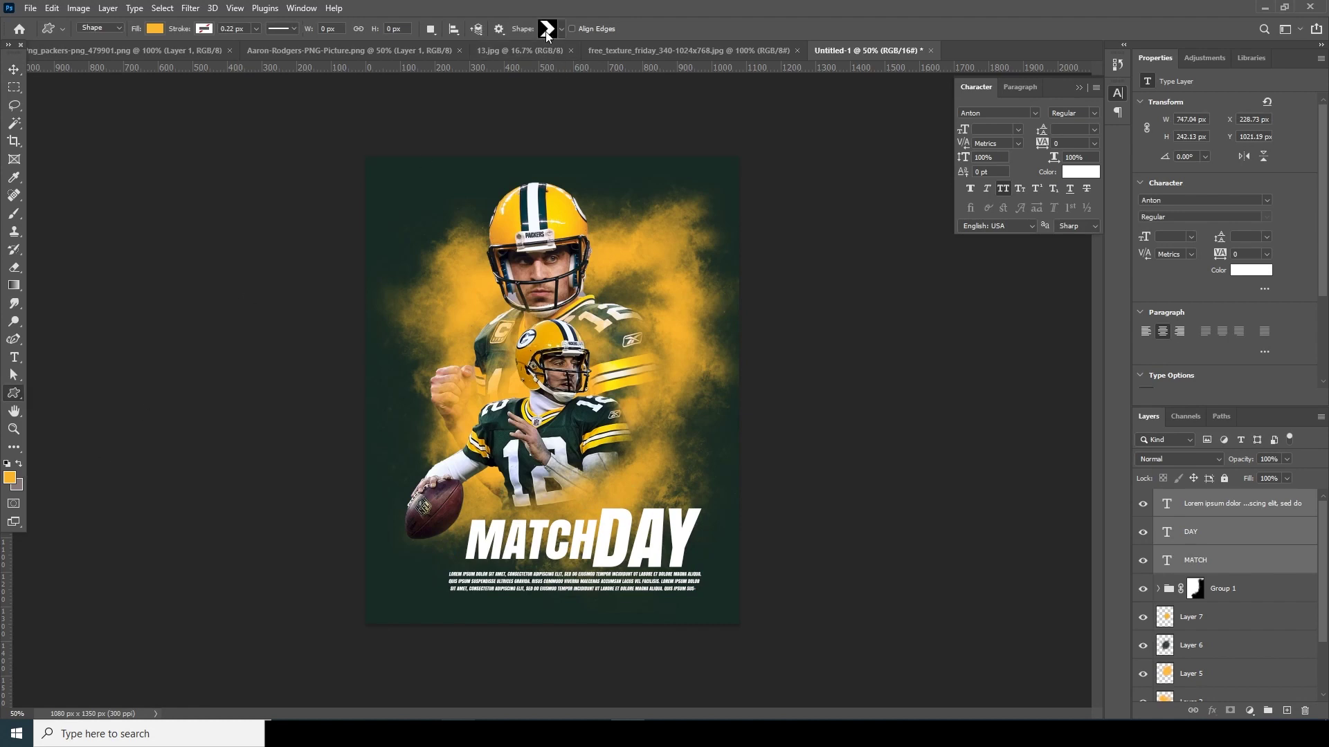
pyautogui.click(546, 30)
pyautogui.click(550, 32)
pyautogui.moveTo(396, 554); pyautogui.dragTo(518, 663)
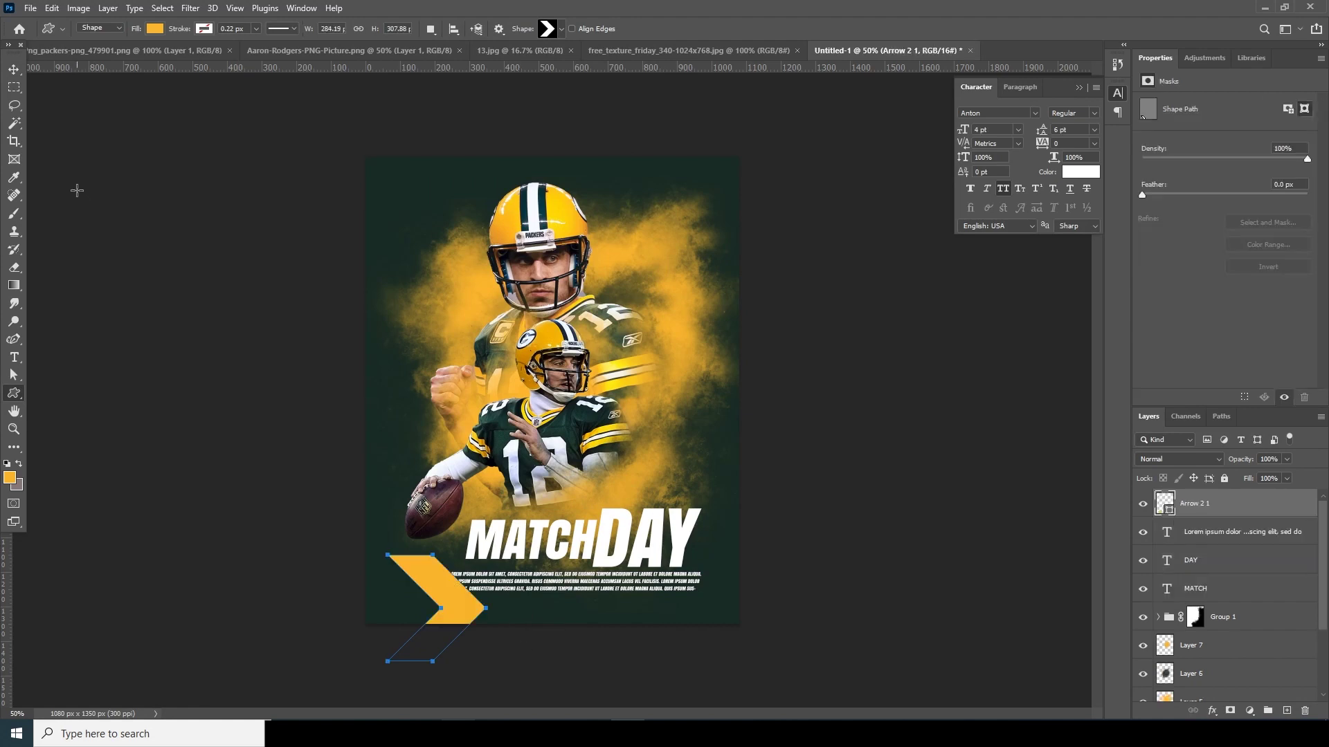
# Recolor the chevron arrow shape to white, sampled from the DAY lettering.
pyautogui.click(15, 71)
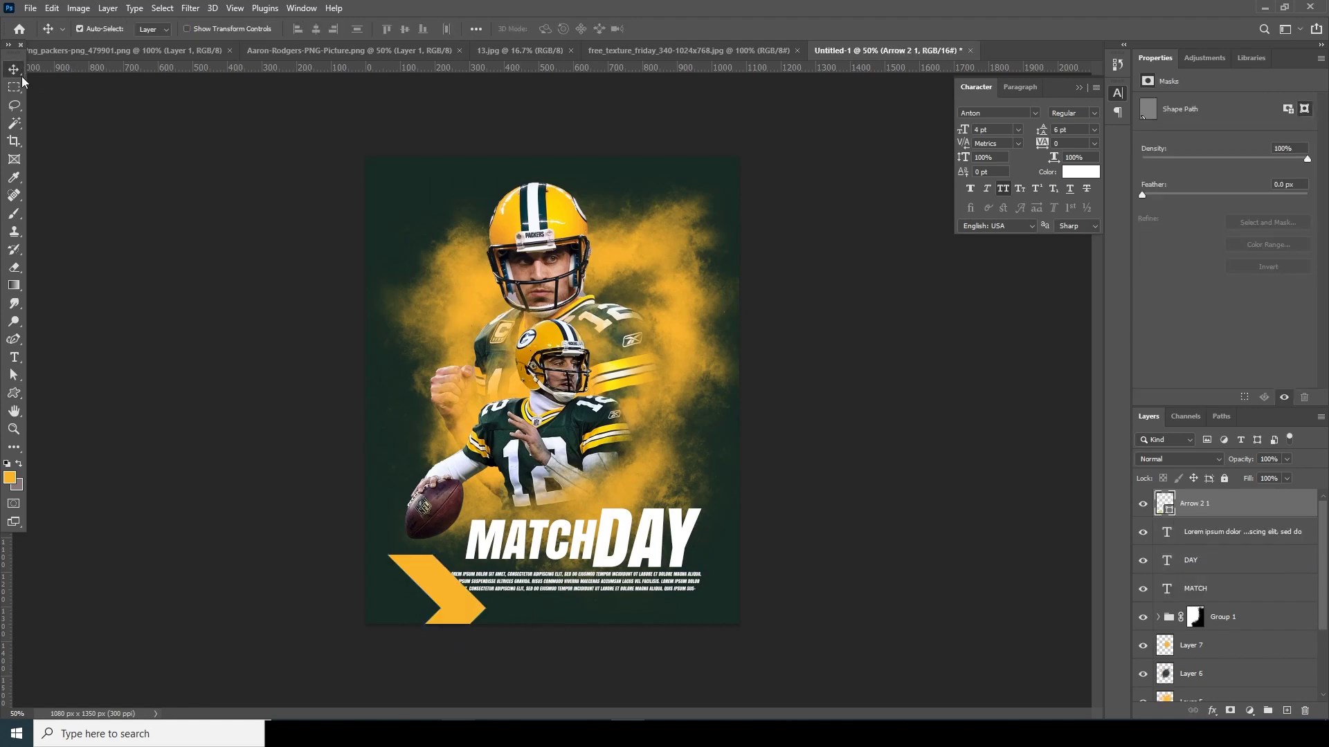
pyautogui.doubleClick(1175, 514)
pyautogui.click(606, 527)
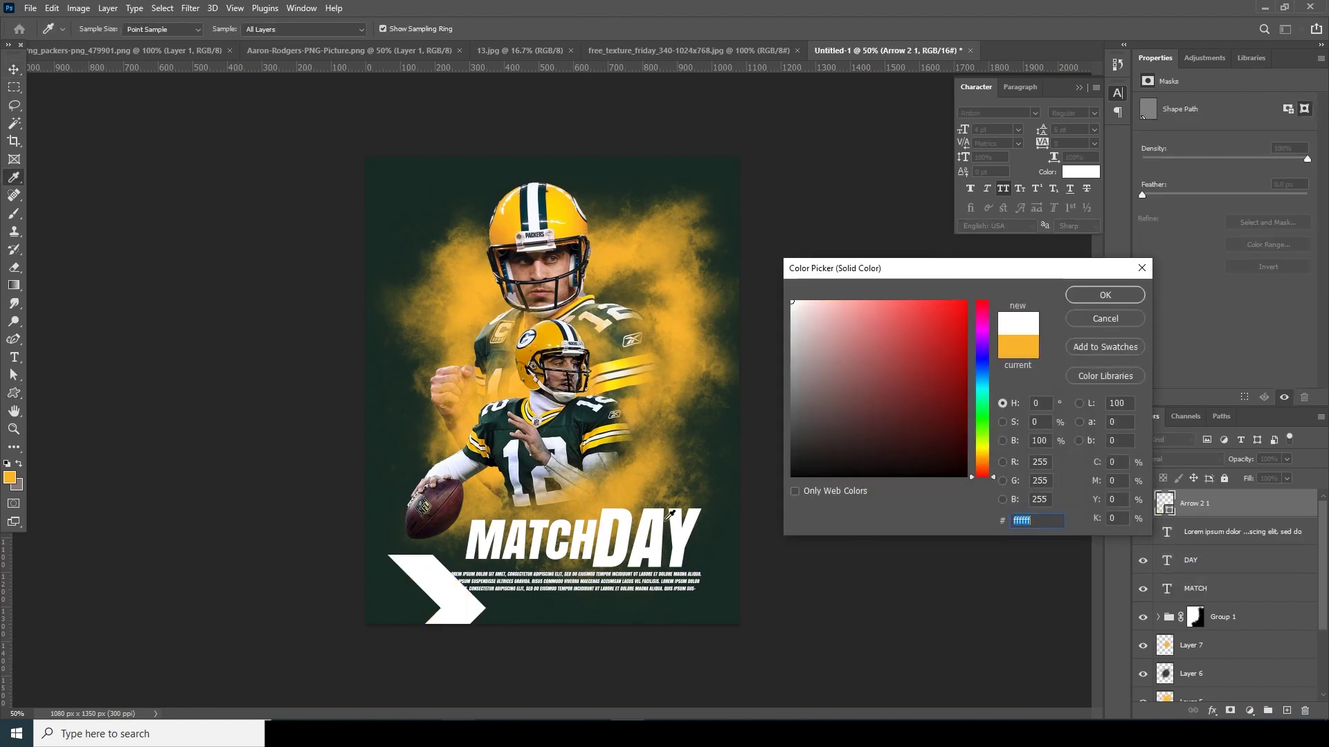
pyautogui.click(1092, 298)
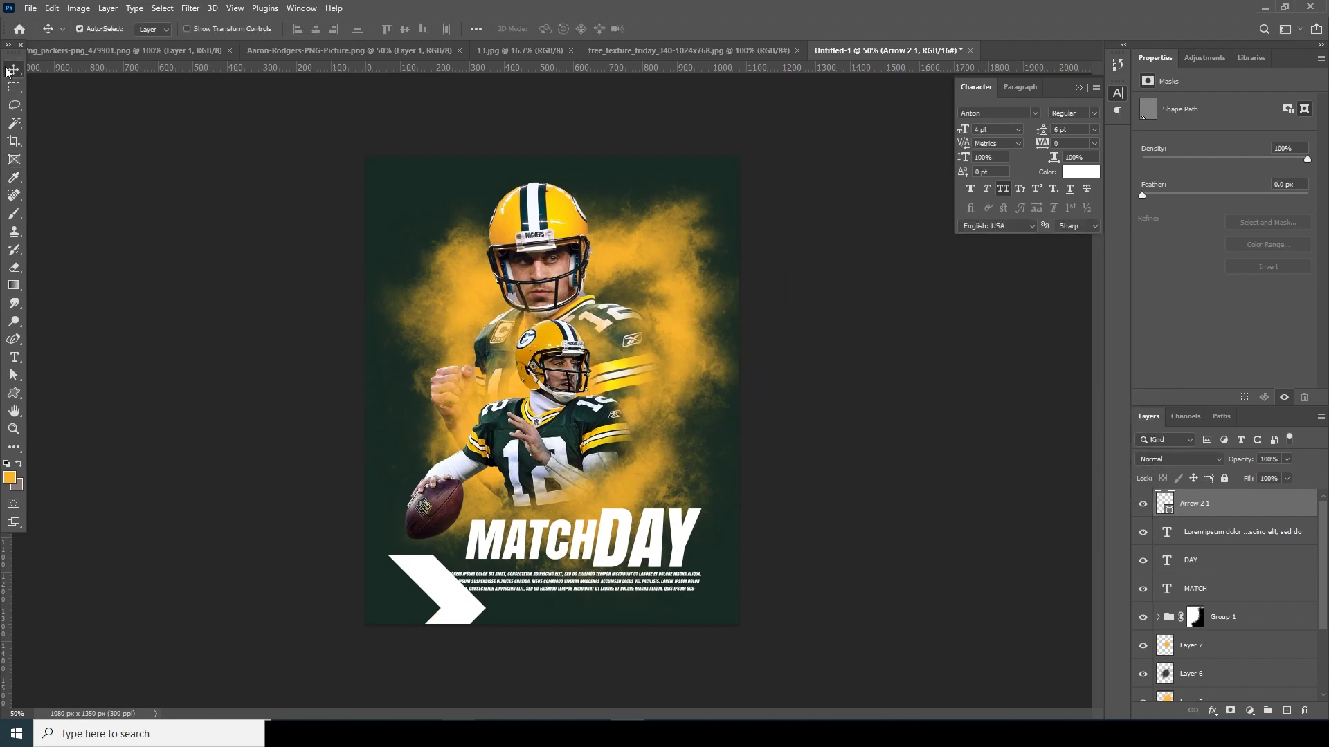
# Move the white arrow flush with the poster's lower-left corner and place a copy scaled to about 62% beside it.
pyautogui.hotkey('ctrl', 't')
pyautogui.moveTo(467, 613); pyautogui.dragTo(504, 626)
pyautogui.press('Return')
pyautogui.hotkey('ctrl', 't')
pyautogui.moveTo(521, 572); pyautogui.dragTo(501, 592)
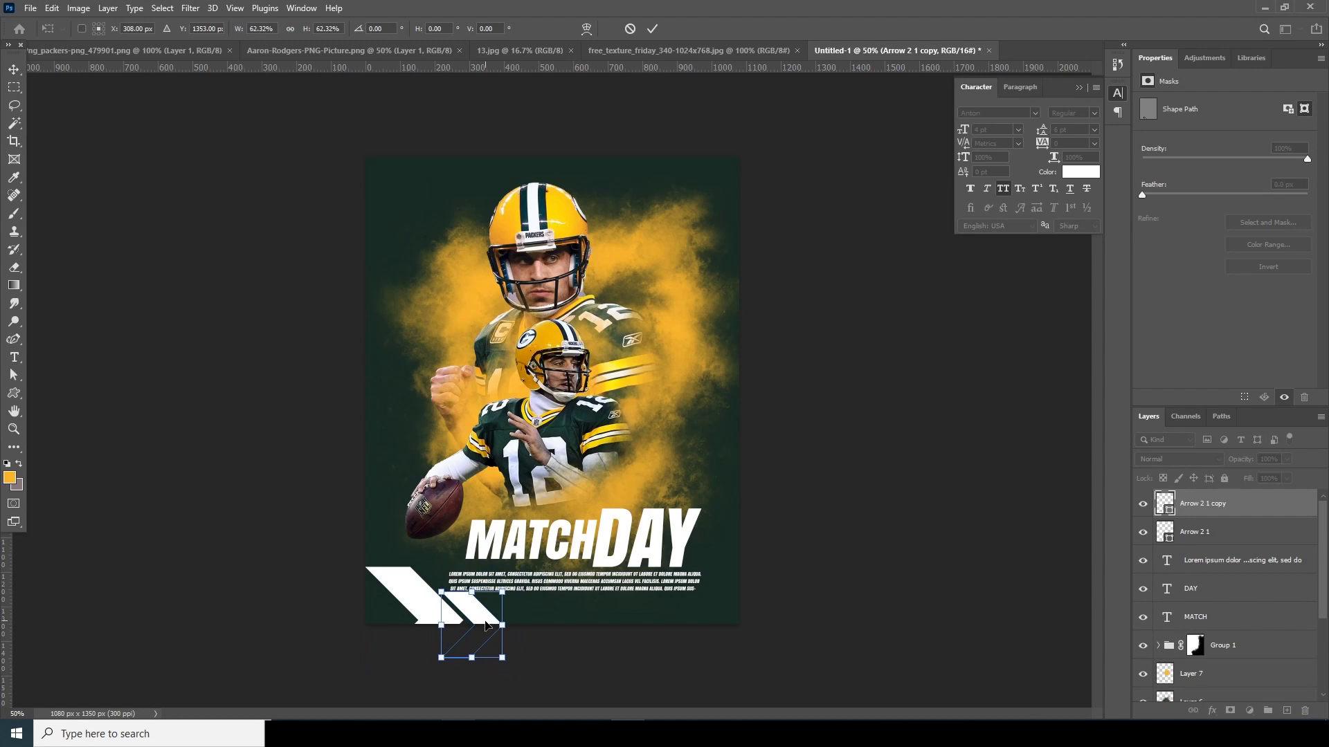
# Add two more small arrow copies along the bottom edge and duplicate all four arrows to the poster's upper-right corner.
pyautogui.moveTo(501, 593); pyautogui.dragTo(552, 626)
pyautogui.press('Return')
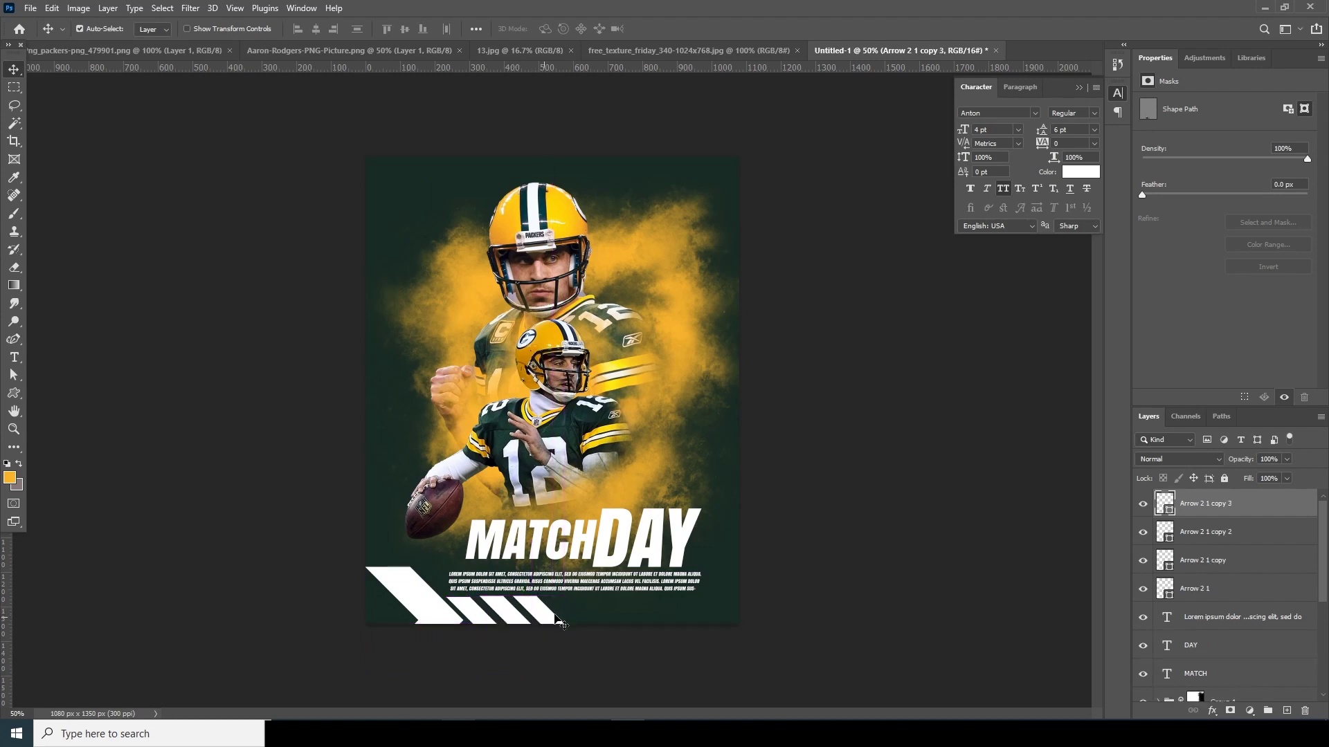
pyautogui.keyDown('shift'); pyautogui.click(1183, 588); pyautogui.keyUp('shift')
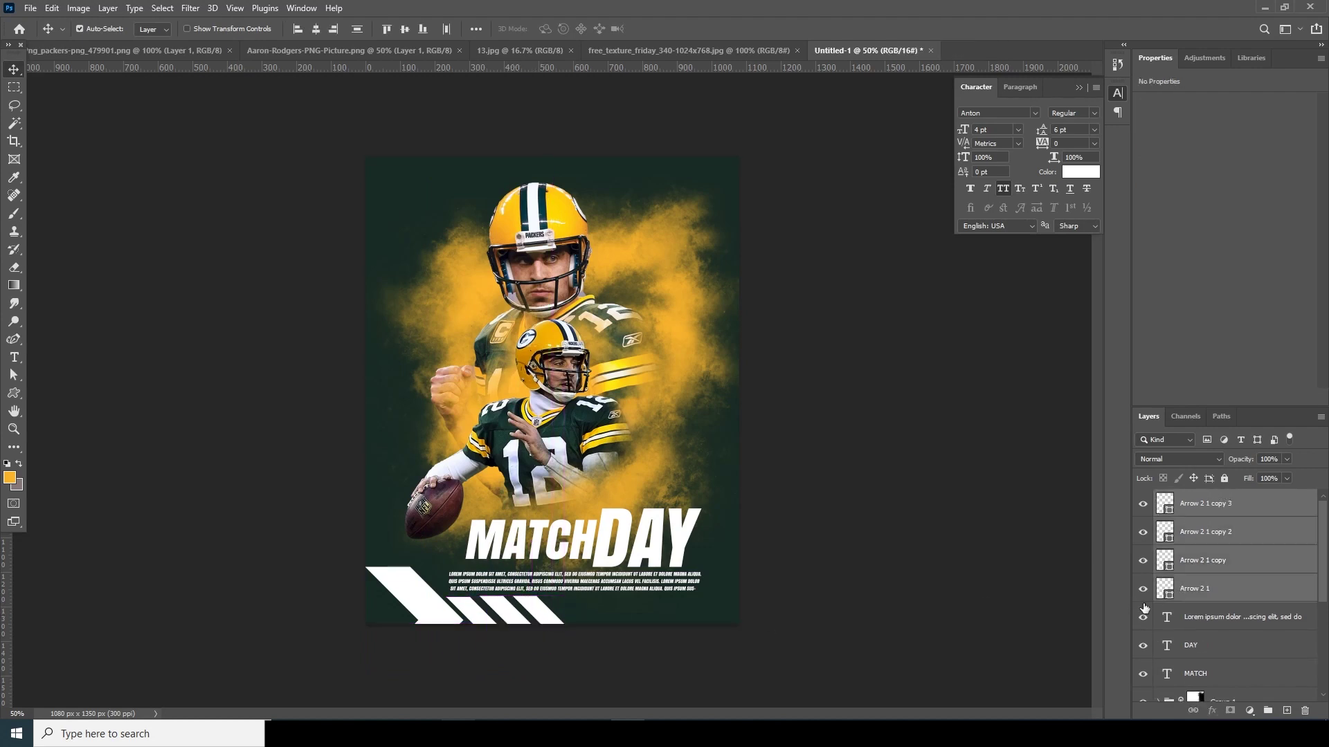
pyautogui.moveTo(549, 621); pyautogui.dragTo(779, 147)
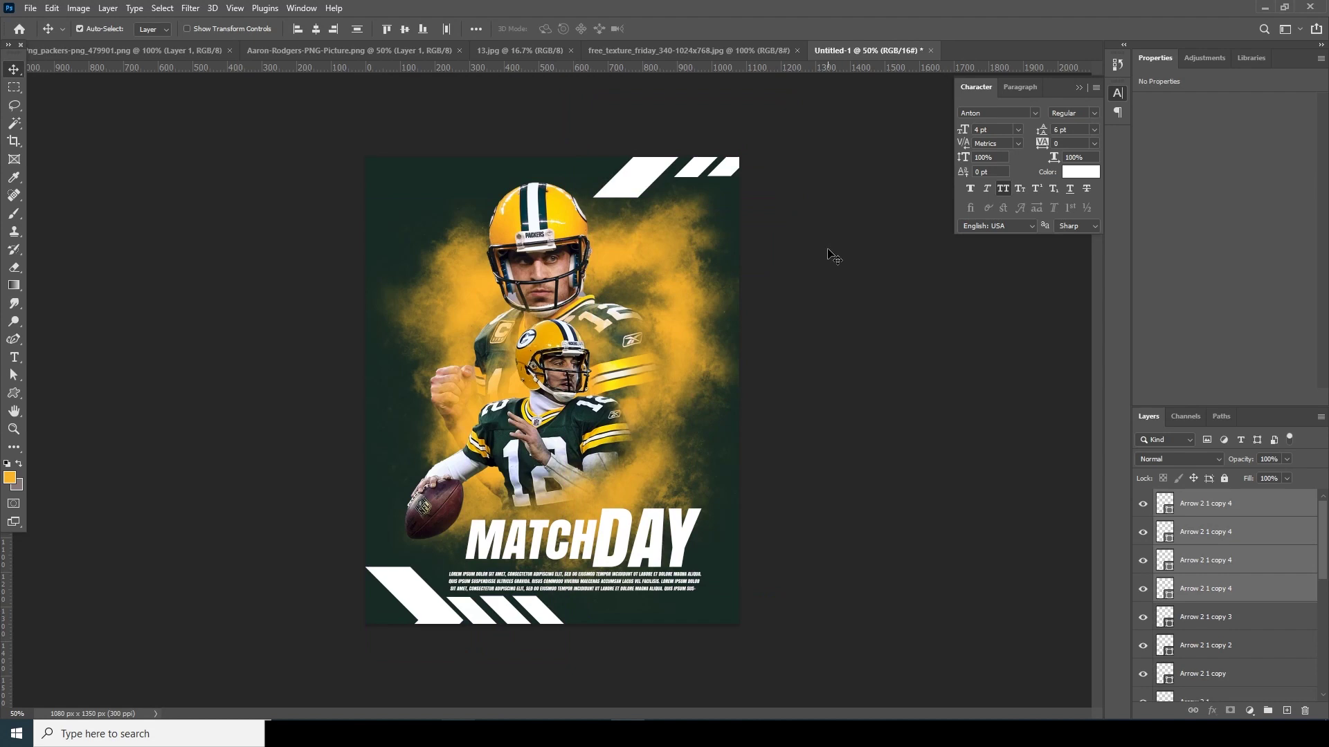
# Add a TICKET text beside the upper player's helmet and a smaller copy beneath it reading AVAILABLE ONLINE.
pyautogui.click(14, 358)
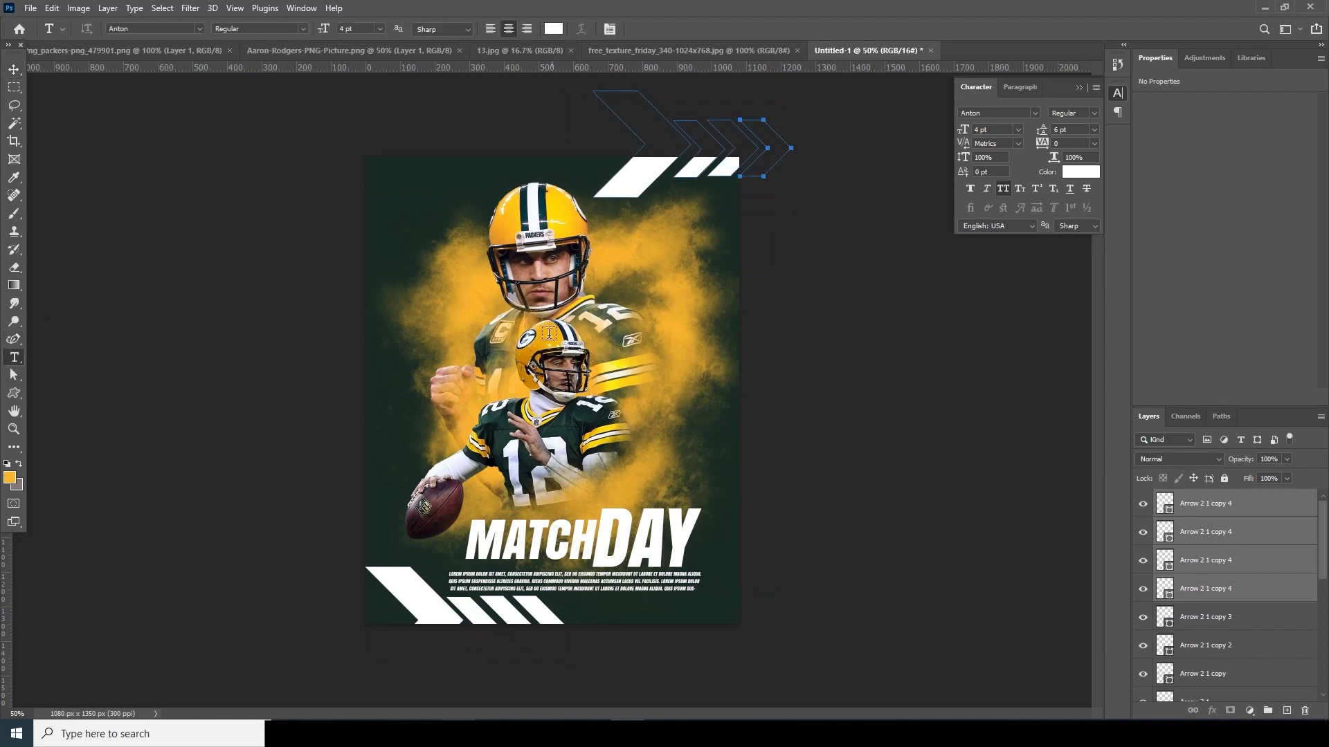
pyautogui.click(400, 272)
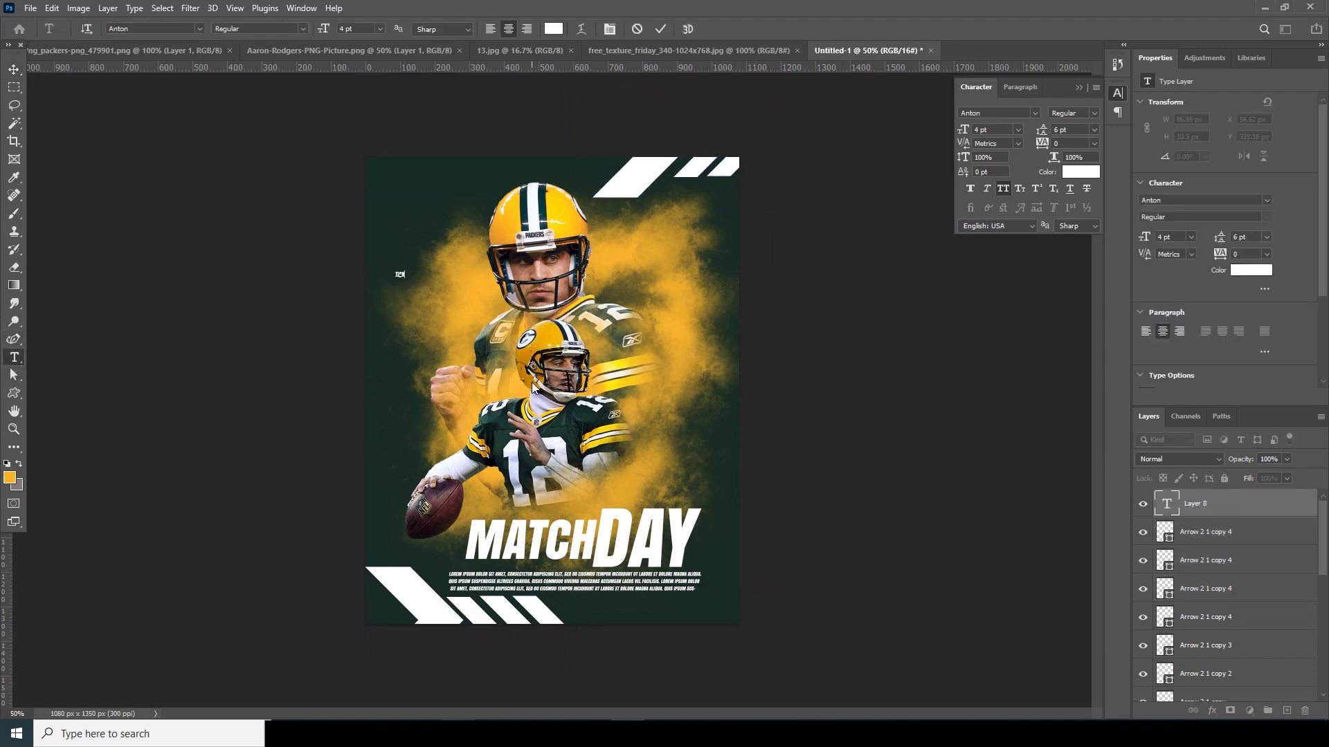
pyautogui.hotkey('ctrl', 'Return')
pyautogui.hotkey('ctrl', 'j')
pyautogui.doubleClick(1166, 503)
pyautogui.write('AVAILABLE ONLINE')
pyautogui.hotkey('ctrl', 'Return')
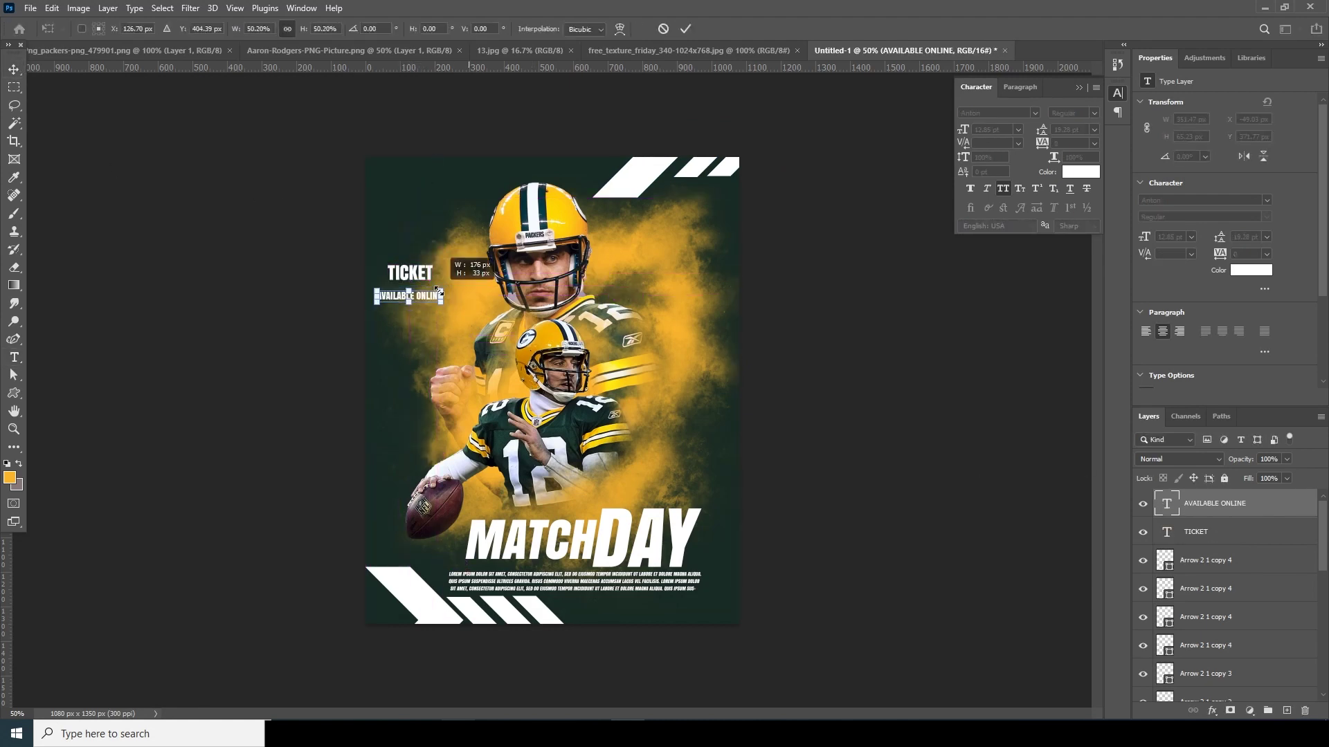
# Add an AARON text beside the lower player and duplicate it with the wording changed to RODGERS.
pyautogui.click(790, 418)
pyautogui.write('AARON')
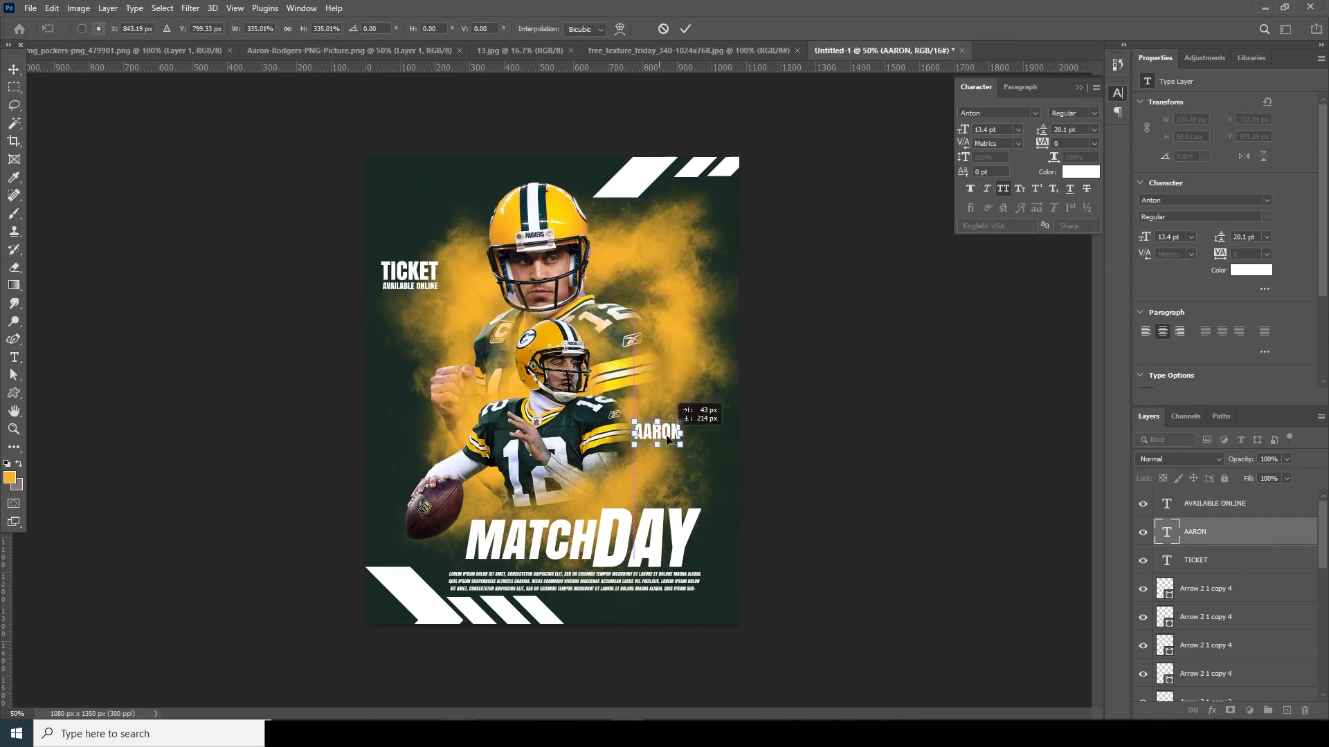
pyautogui.hotkey('ctrl', 'Return')
pyautogui.hotkey('ctrl', 'j')
pyautogui.write('RODGERS')
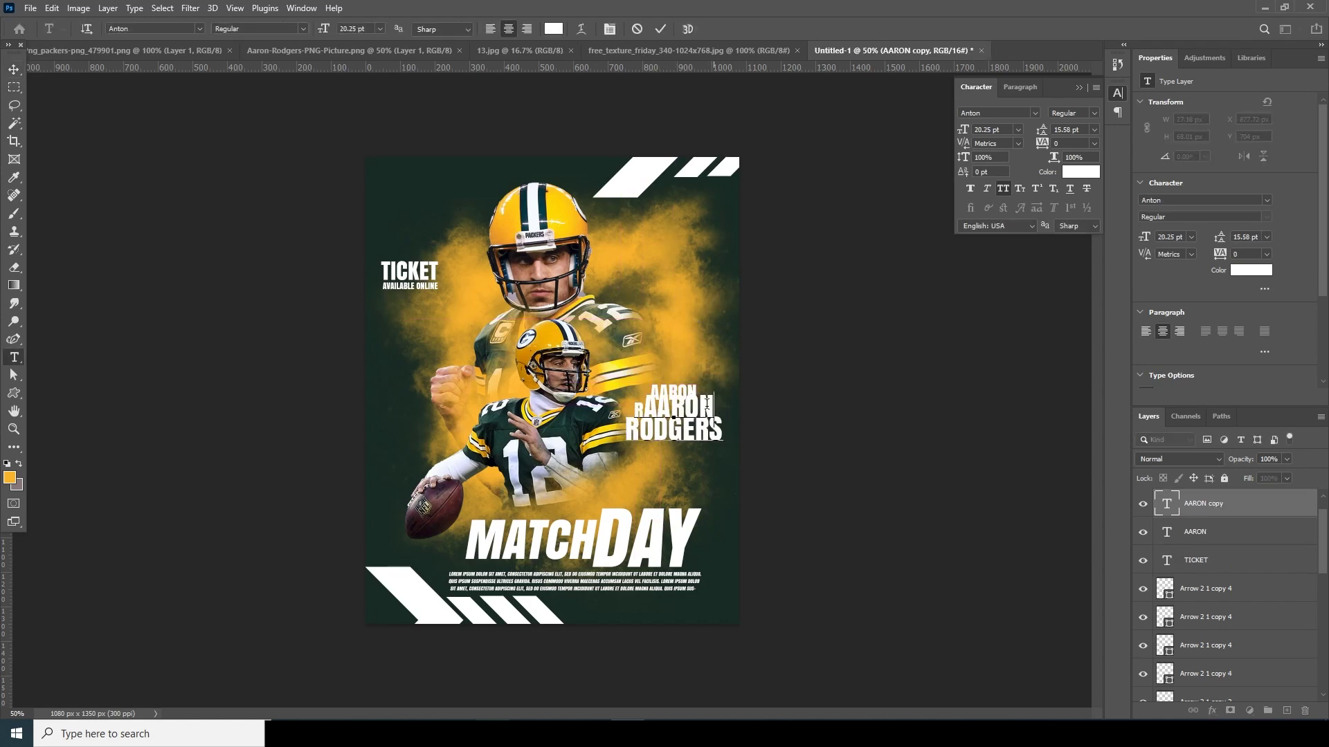
# Scale the RODGERS text to about 17 pt and center it directly beneath AARON.
pyautogui.hotkey('ctrl', 'Return')
pyautogui.hotkey('ctrl', 't')
pyautogui.moveTo(722, 419); pyautogui.dragTo(718, 425)
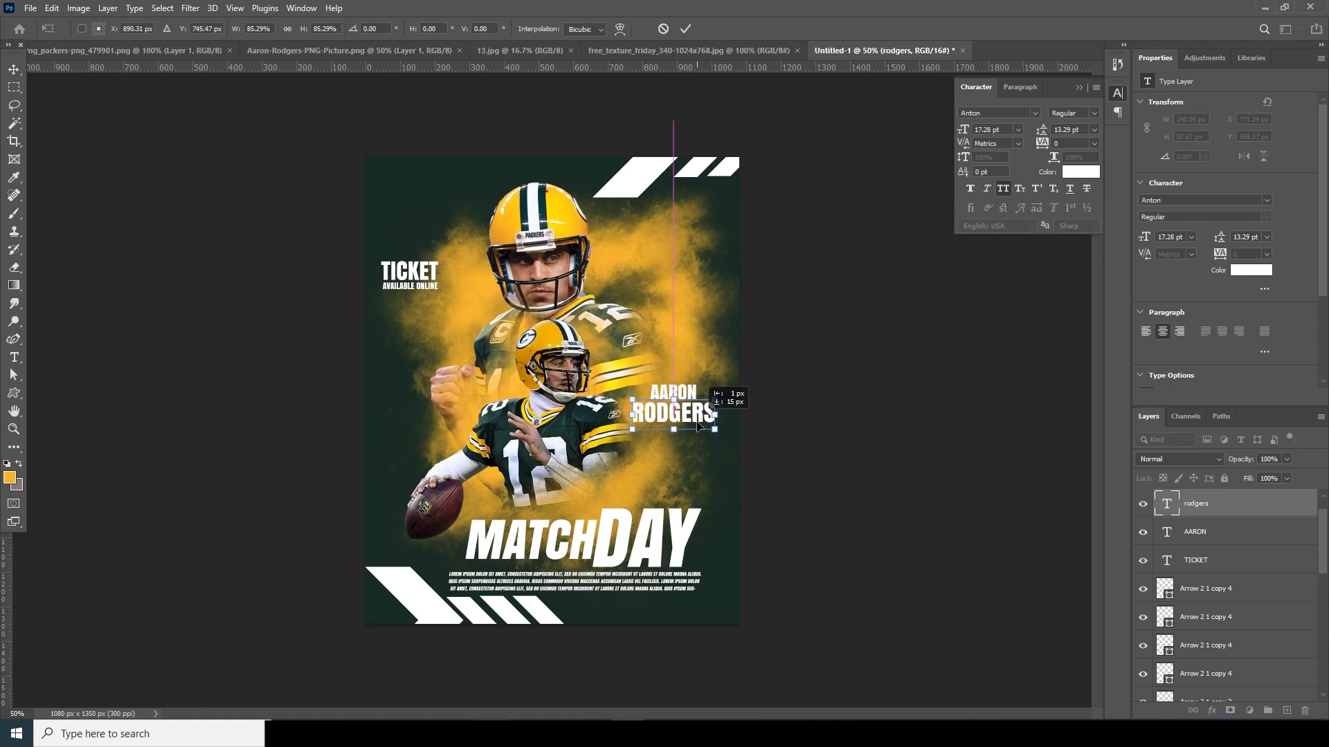
pyautogui.press('Return')
# Skew the AARON and RODGERS text layers together horizontally by about -9.5° so they slant to the right.
pyautogui.keyDown('shift'); pyautogui.click(1174, 533); pyautogui.keyUp('shift')
pyautogui.hotkey('ctrl', 't')
pyautogui.rightClick(694, 412)
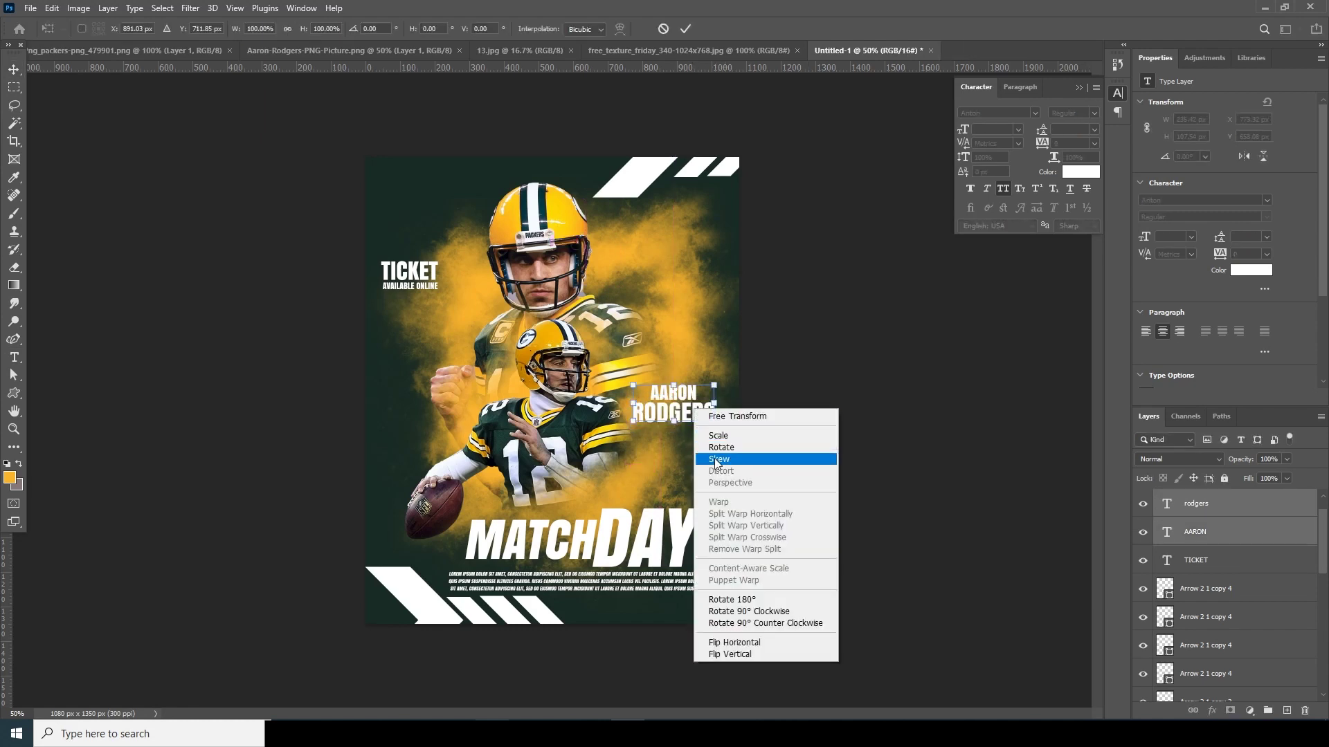
pyautogui.click(718, 461)
pyautogui.moveTo(675, 386); pyautogui.dragTo(685, 386)
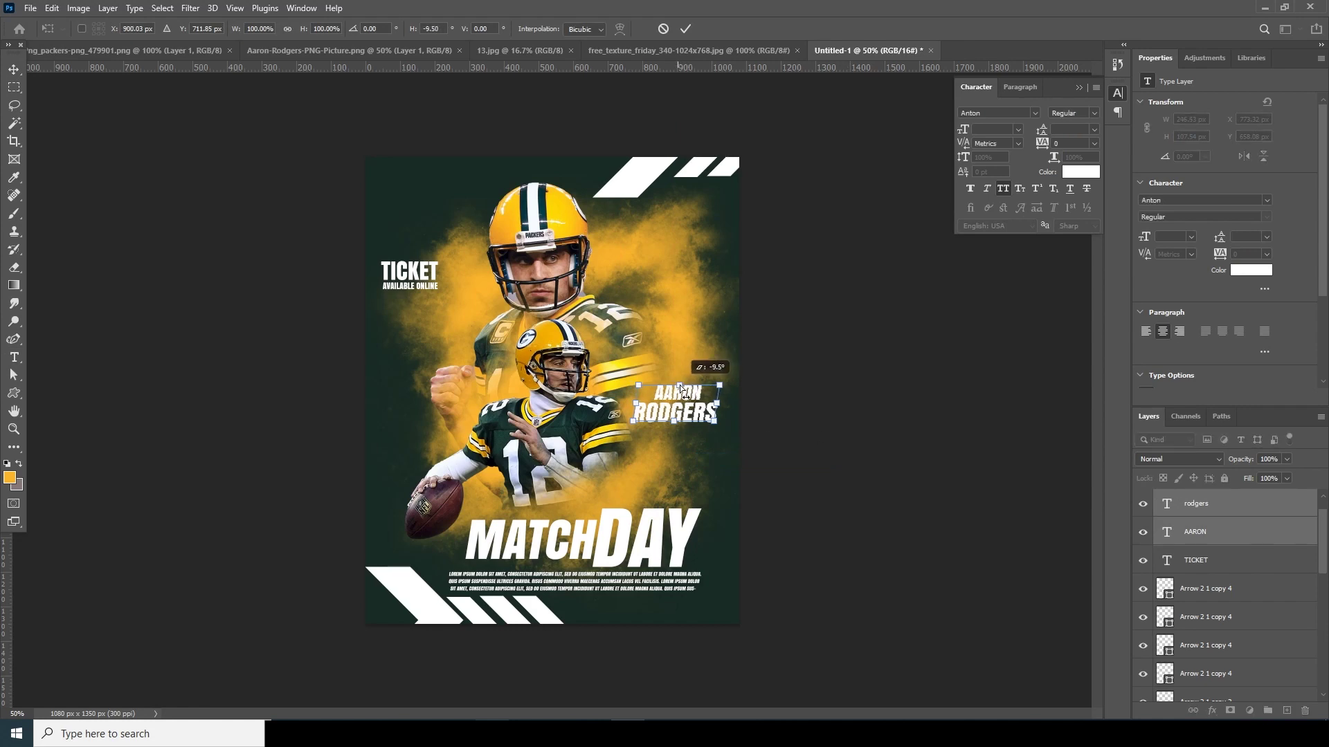
pyautogui.press('Return')
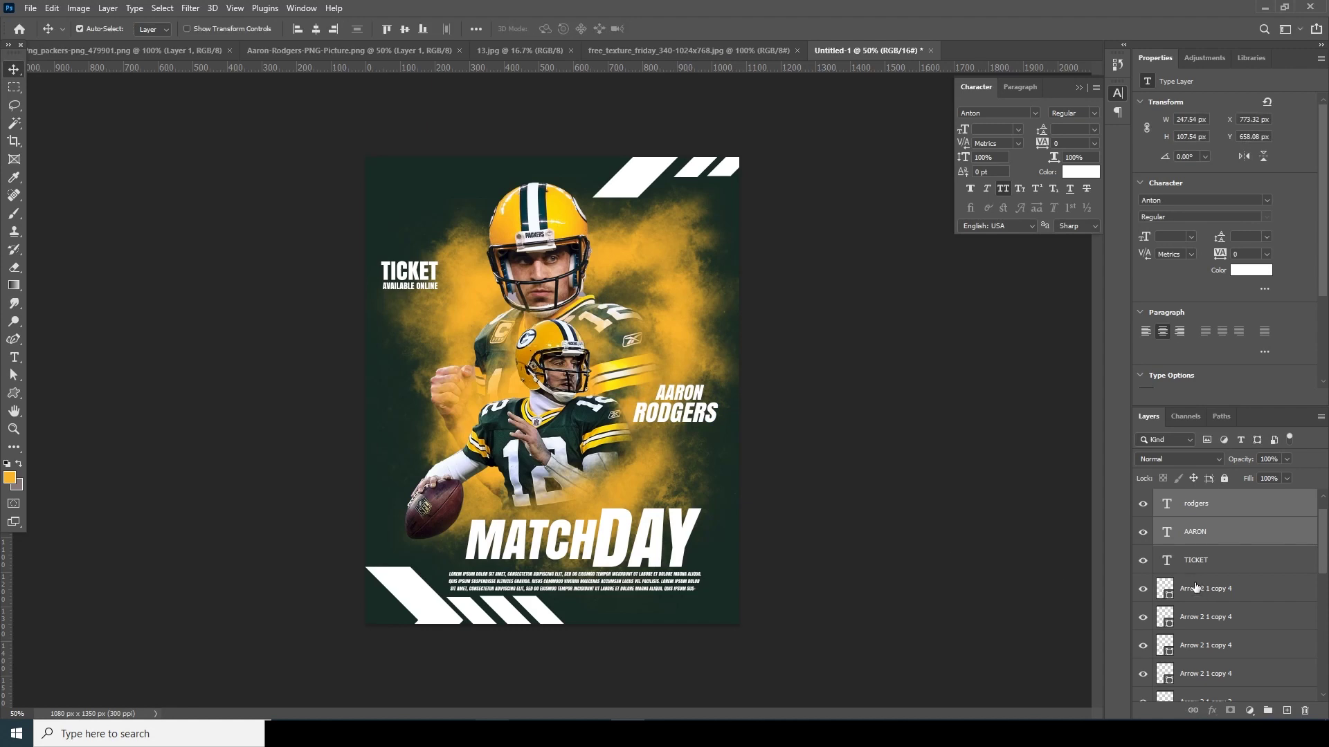
# Copy a small white arrow to the right of RODGERS and a smaller one to the left of AARON.
pyautogui.click(559, 598)
pyautogui.moveTo(559, 626); pyautogui.dragTo(651, 398)
pyautogui.hotkey('ctrl', 't')
pyautogui.press('Return')
pyautogui.hotkey('ctrl', 't')
pyautogui.press('Return')
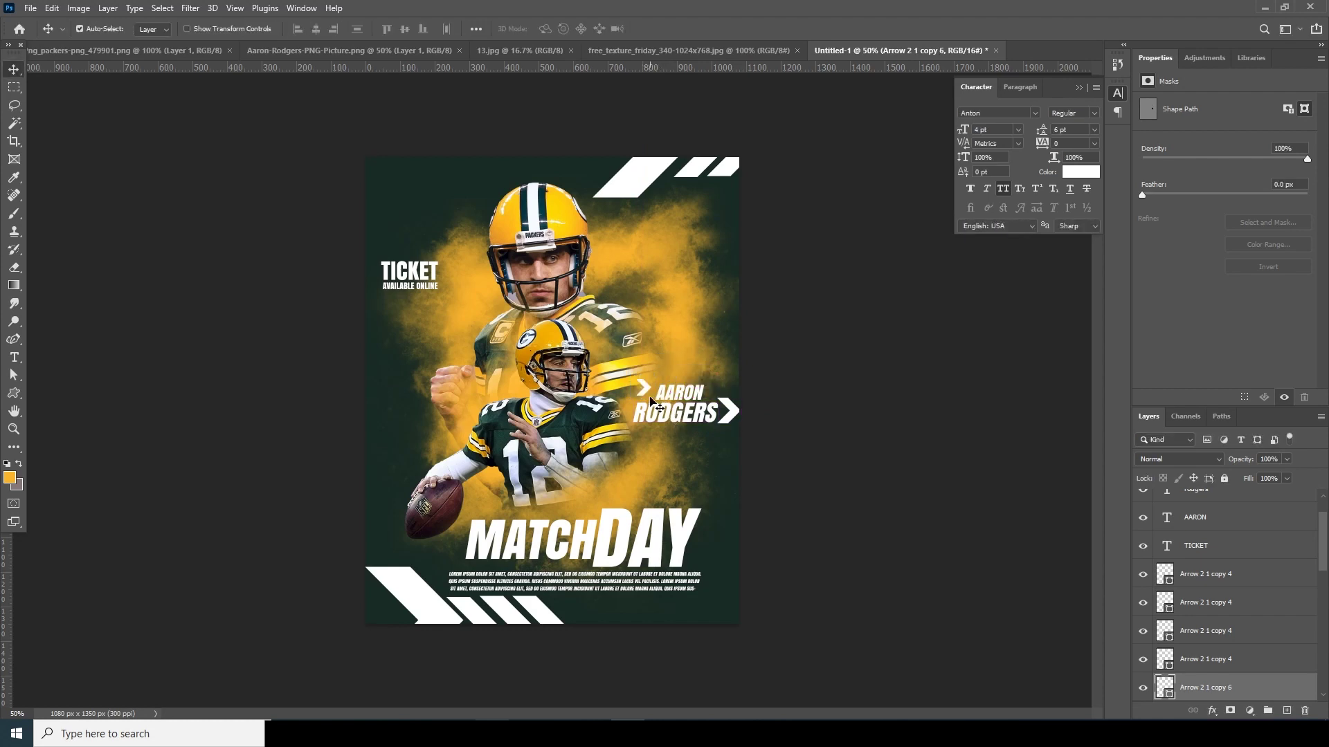
# Give the arrow beside RODGERS a white inside stroke and lower its fill so that only the outline shows.
pyautogui.click(732, 424)
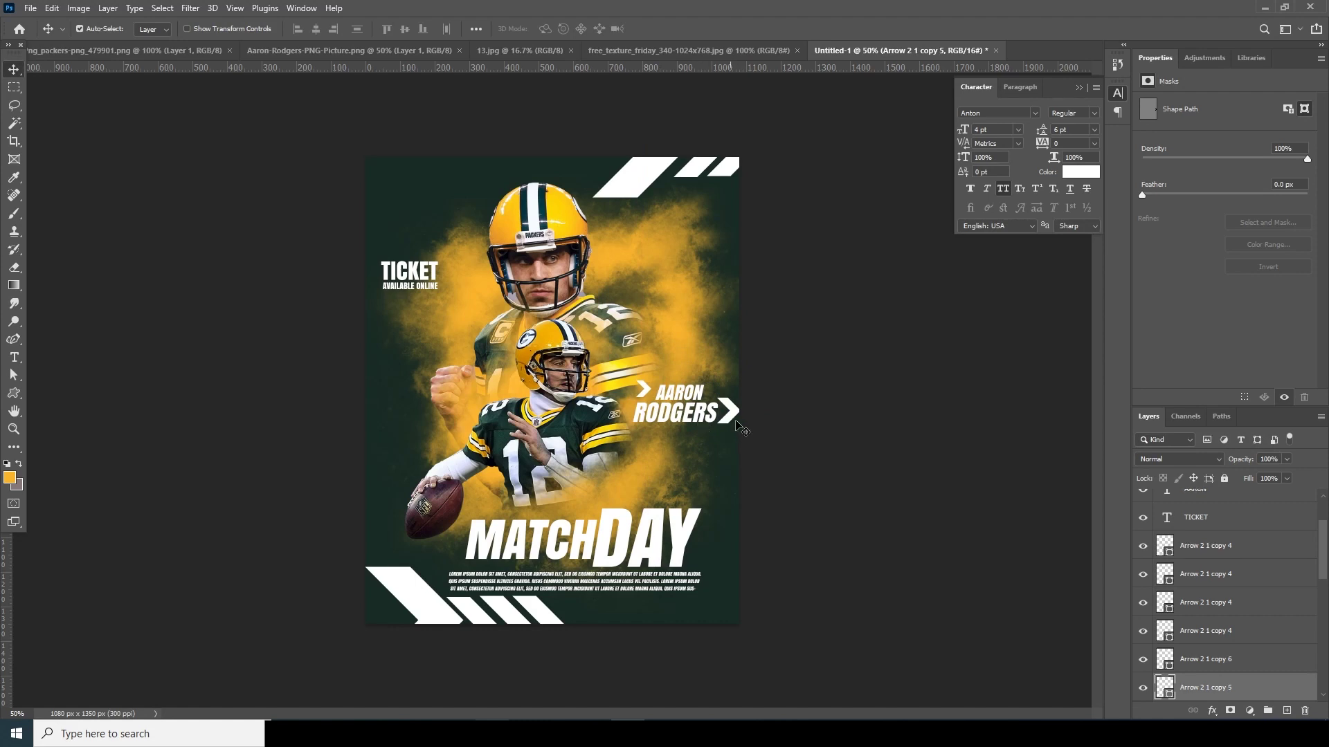
pyautogui.click(1216, 710)
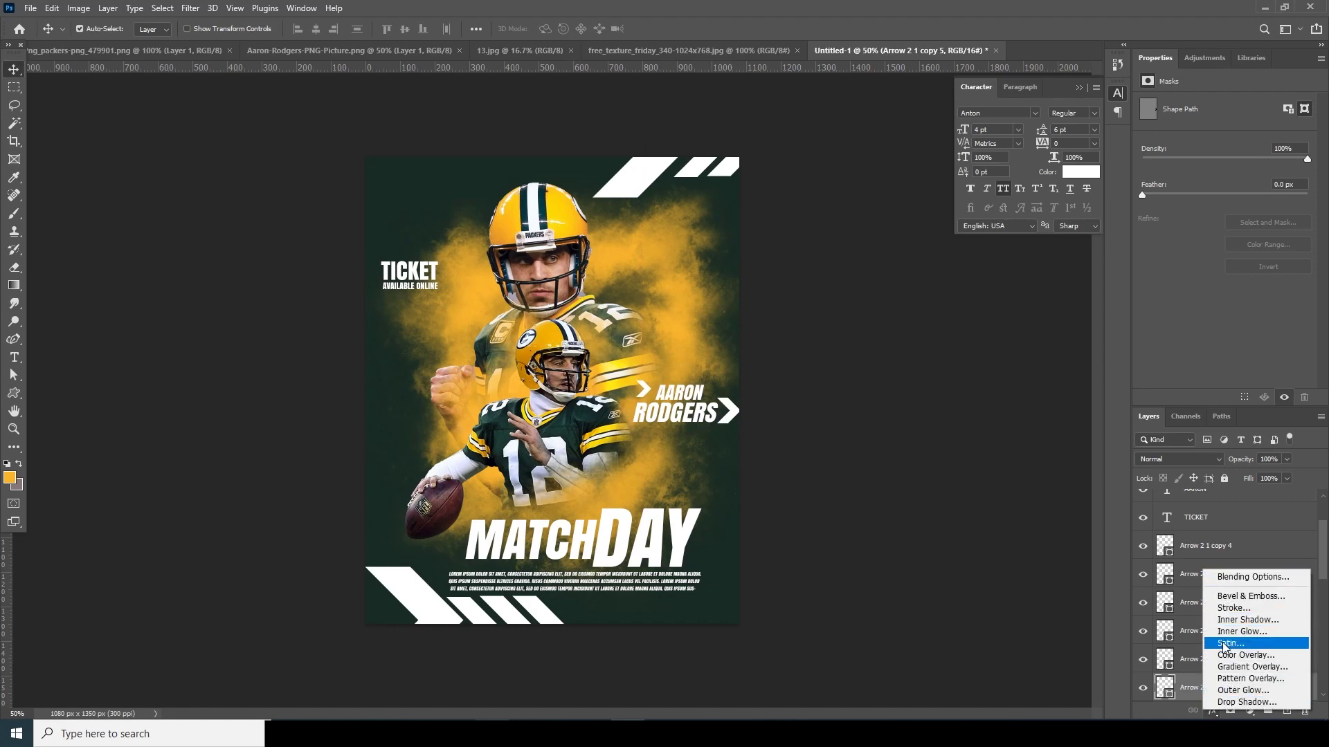
pyautogui.click(1227, 608)
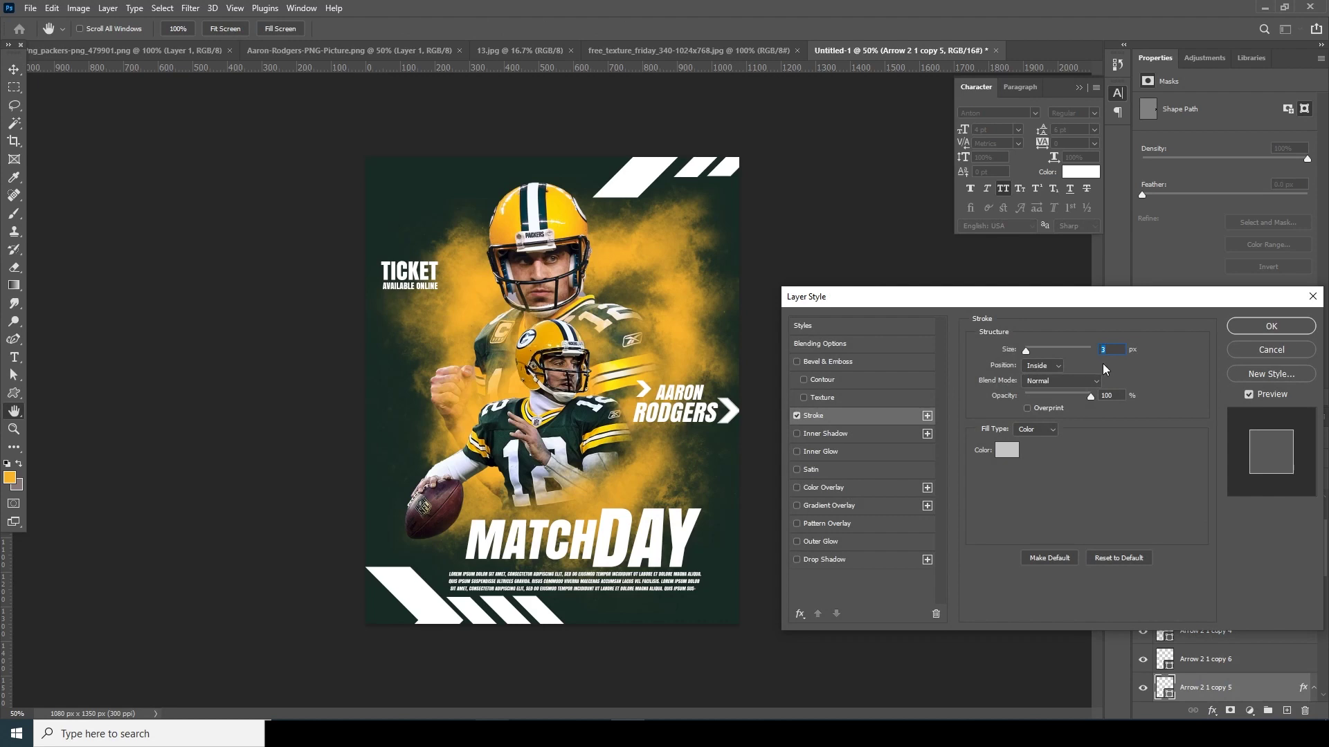
pyautogui.click(1017, 450)
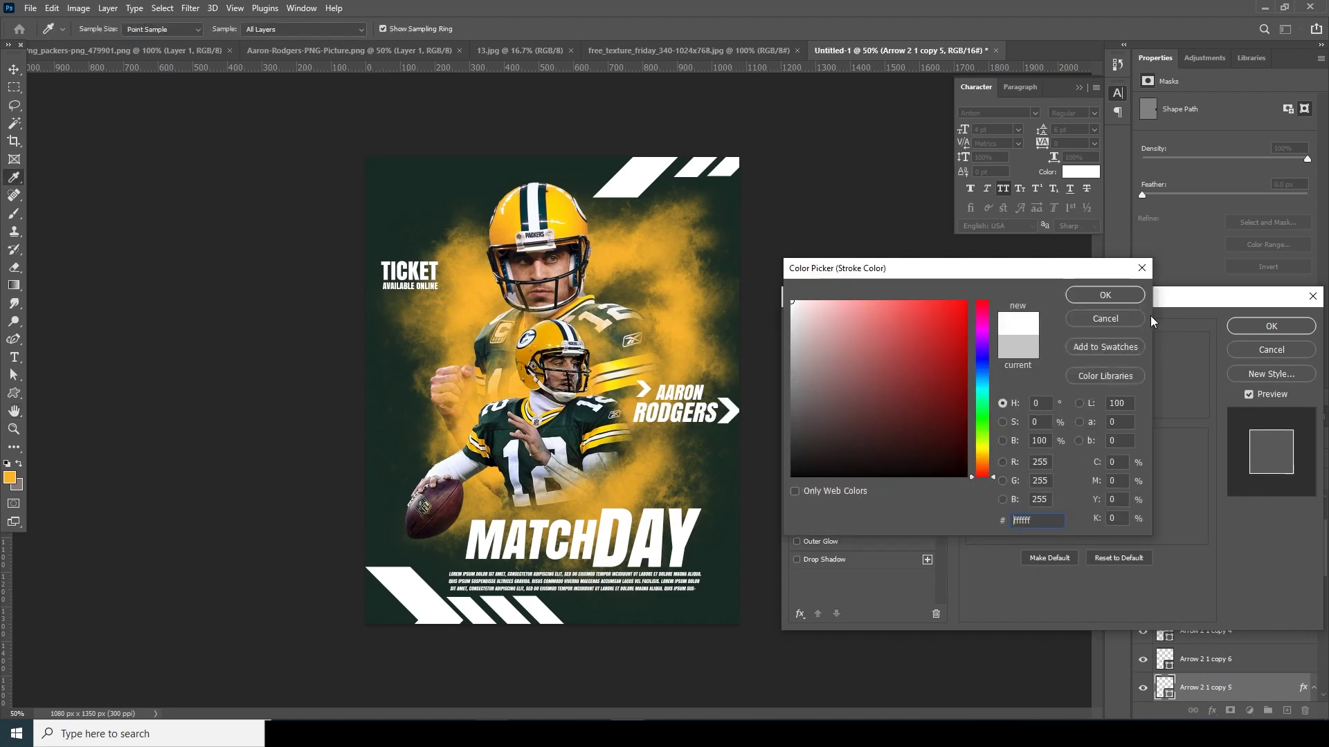
pyautogui.press('Return')
pyautogui.click(1282, 326)
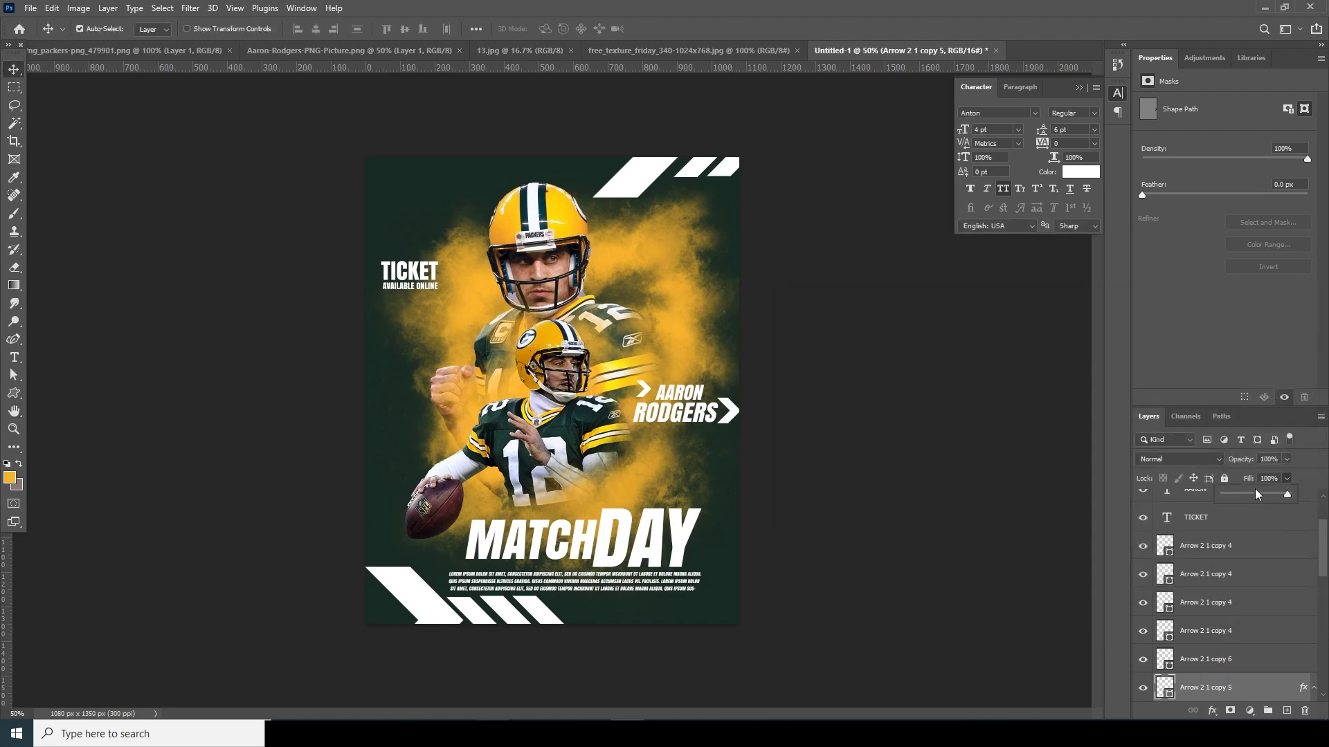
pyautogui.click(1225, 495)
pyautogui.click(959, 530)
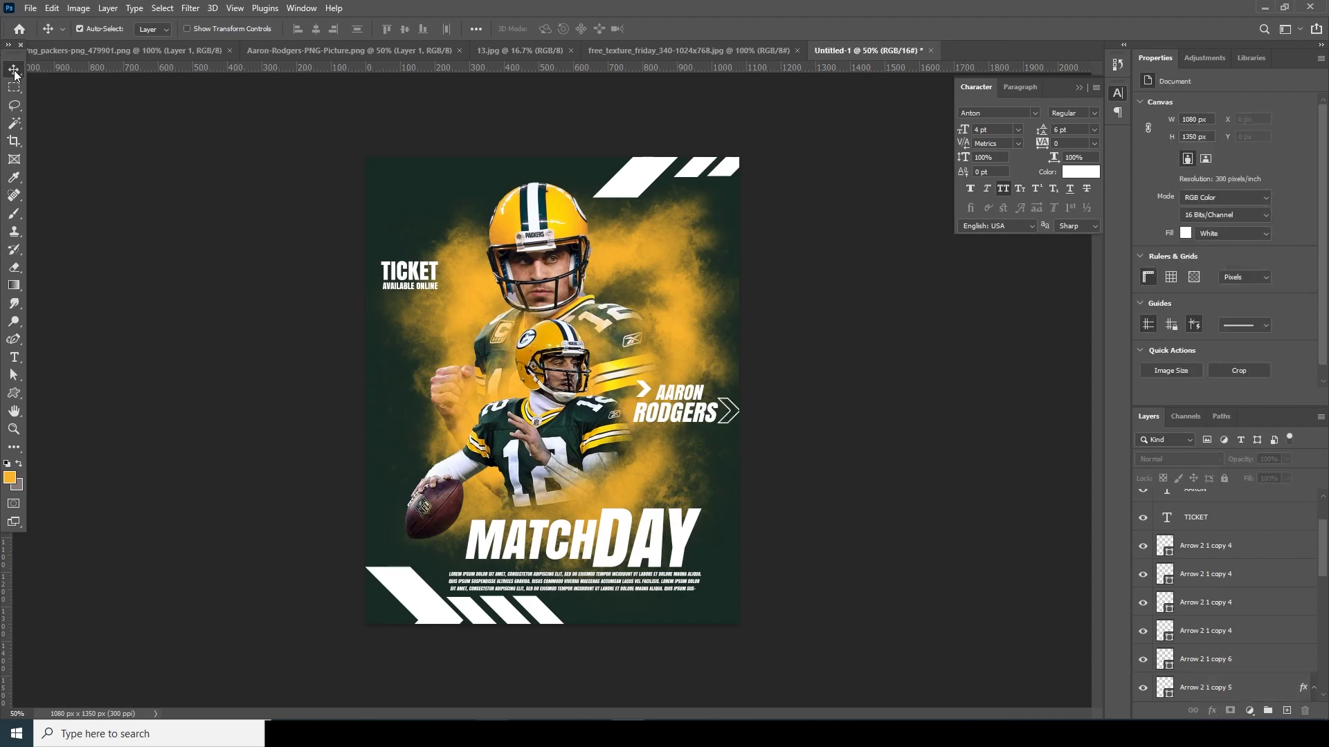
# Duplicate the TICKET text near the poster's top edge and change the copy to FEB.
pyautogui.moveTo(431, 272); pyautogui.dragTo(431, 189)
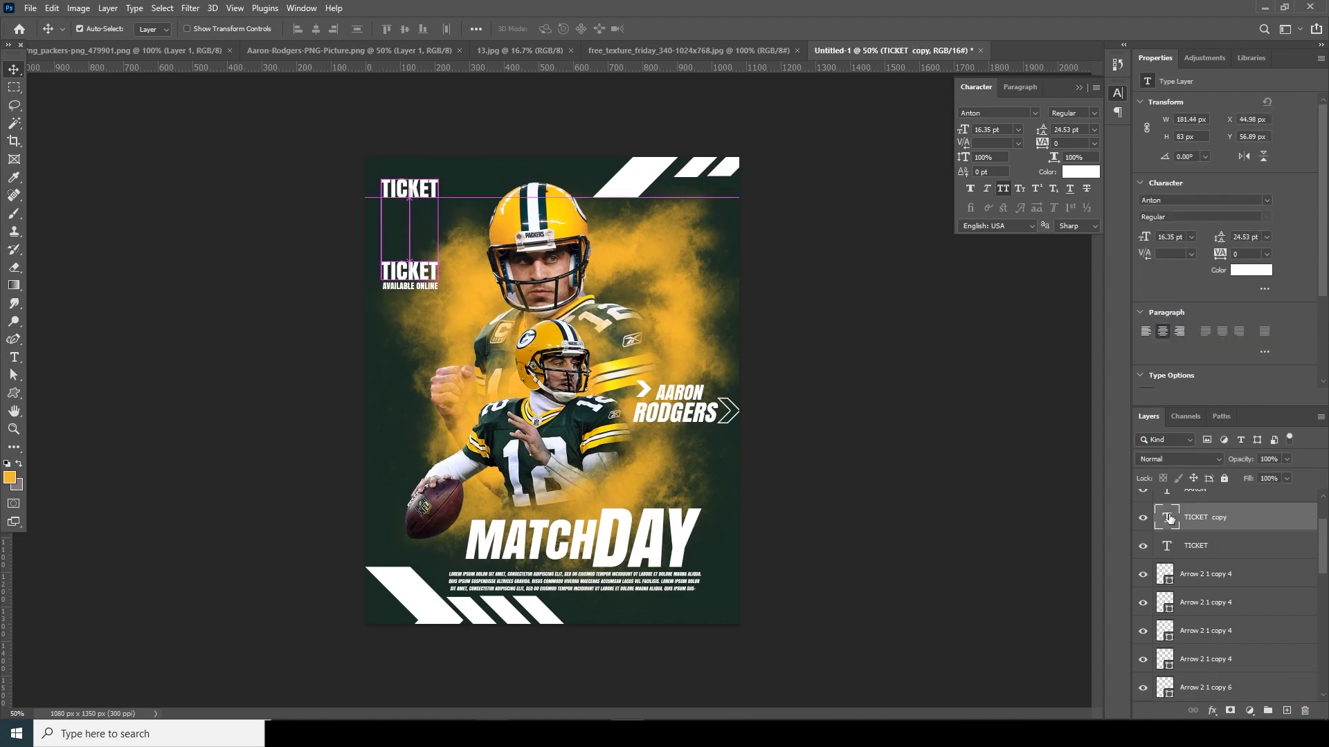
pyautogui.doubleClick(1166, 518)
pyautogui.write('FEB')
pyautogui.hotkey('ctrl', 'Return')
# Duplicate the FEB text, shift the copy directly below it and change it to 08.
pyautogui.hotkey('ctrl', 'j')
pyautogui.hotkey('shift', 'Down')
pyautogui.hotkey('shift', 'Down')
pyautogui.hotkey('shift', 'Down')
pyautogui.hotkey('shift', 'Down')
pyautogui.hotkey('shift', 'Down')
pyautogui.hotkey('shift', 'Down')
pyautogui.hotkey('shift', 'Down')
pyautogui.write('08')
pyautogui.hotkey('ctrl', 'Return')
# Enlarge the 08 text to about 24 pt and nudge it into place just below FEB.
pyautogui.hotkey('ctrl', '+')
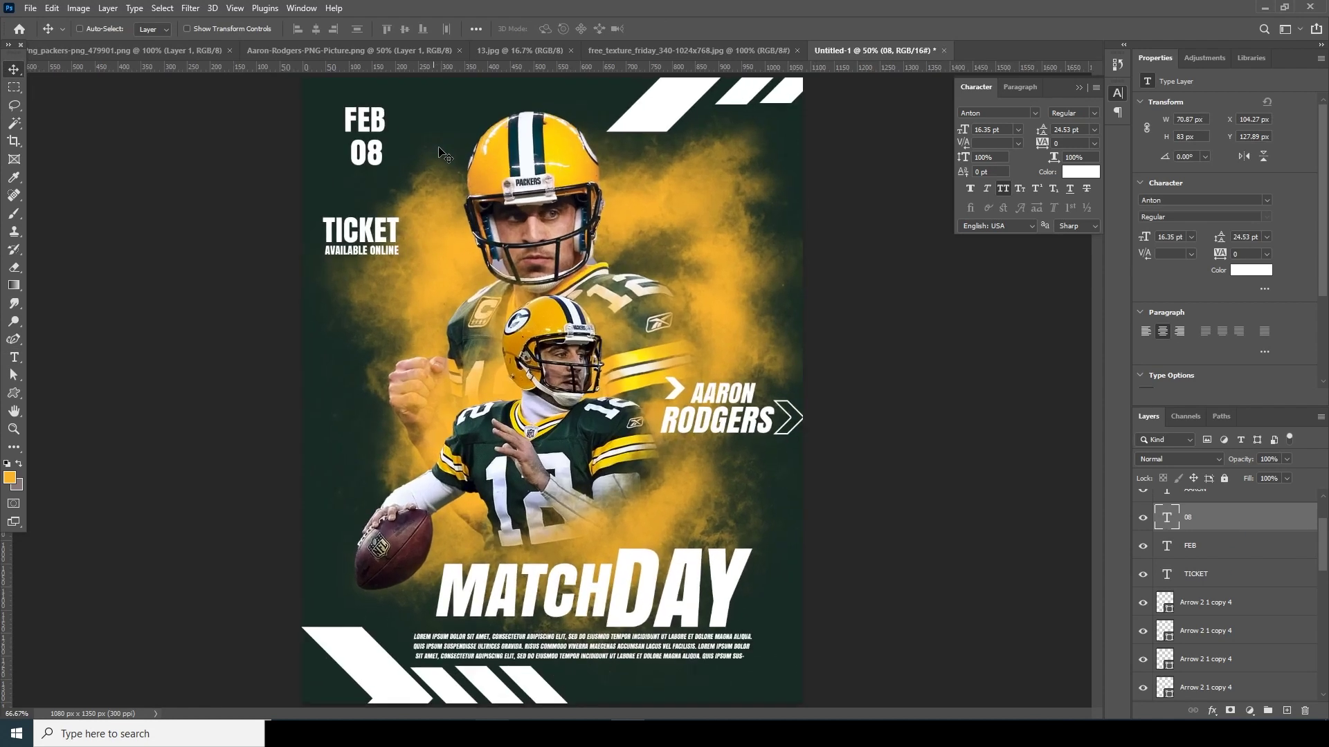
pyautogui.hotkey('ctrl', '+')
pyautogui.hotkey('ctrl', '+')
pyautogui.moveTo(366, 59); pyautogui.dragTo(462, 409)
pyautogui.hotkey('ctrl', 't')
pyautogui.press('Return')
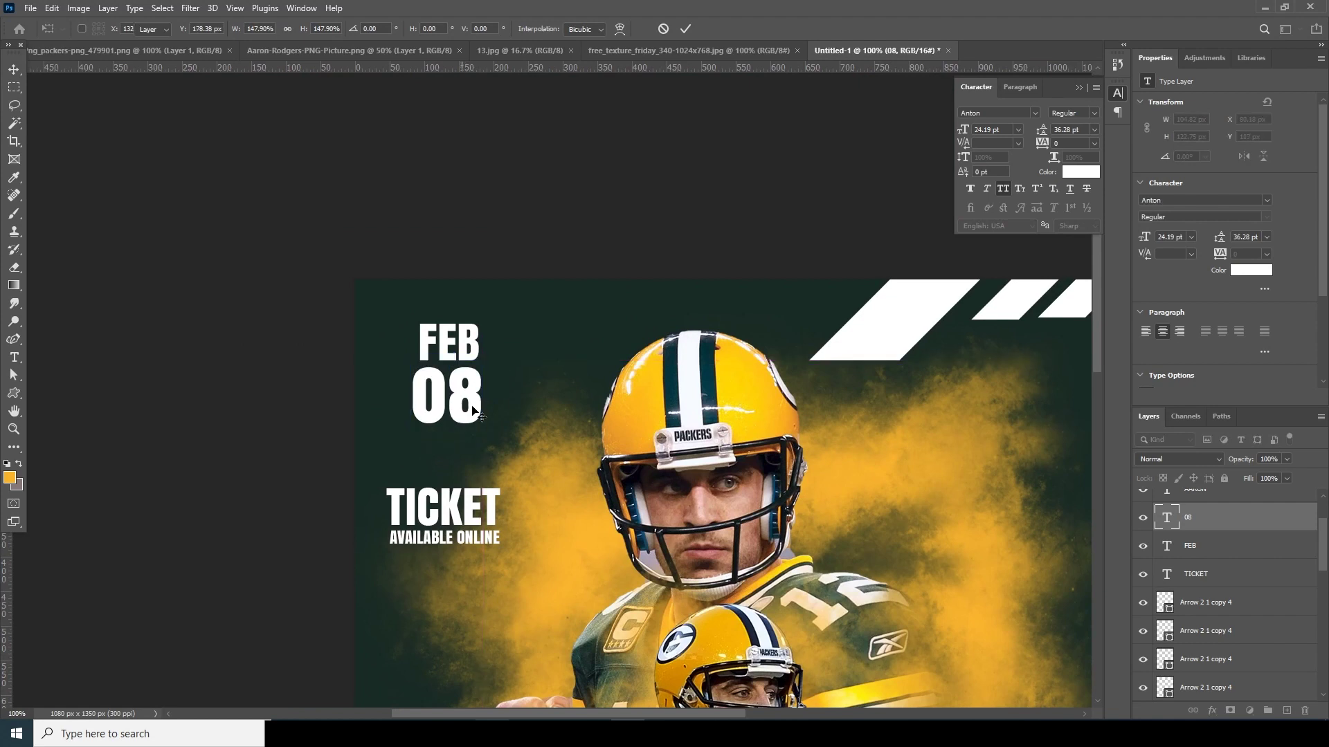
pyautogui.press('Up')
pyautogui.press('Up')
pyautogui.press('Down')
pyautogui.press('Up')
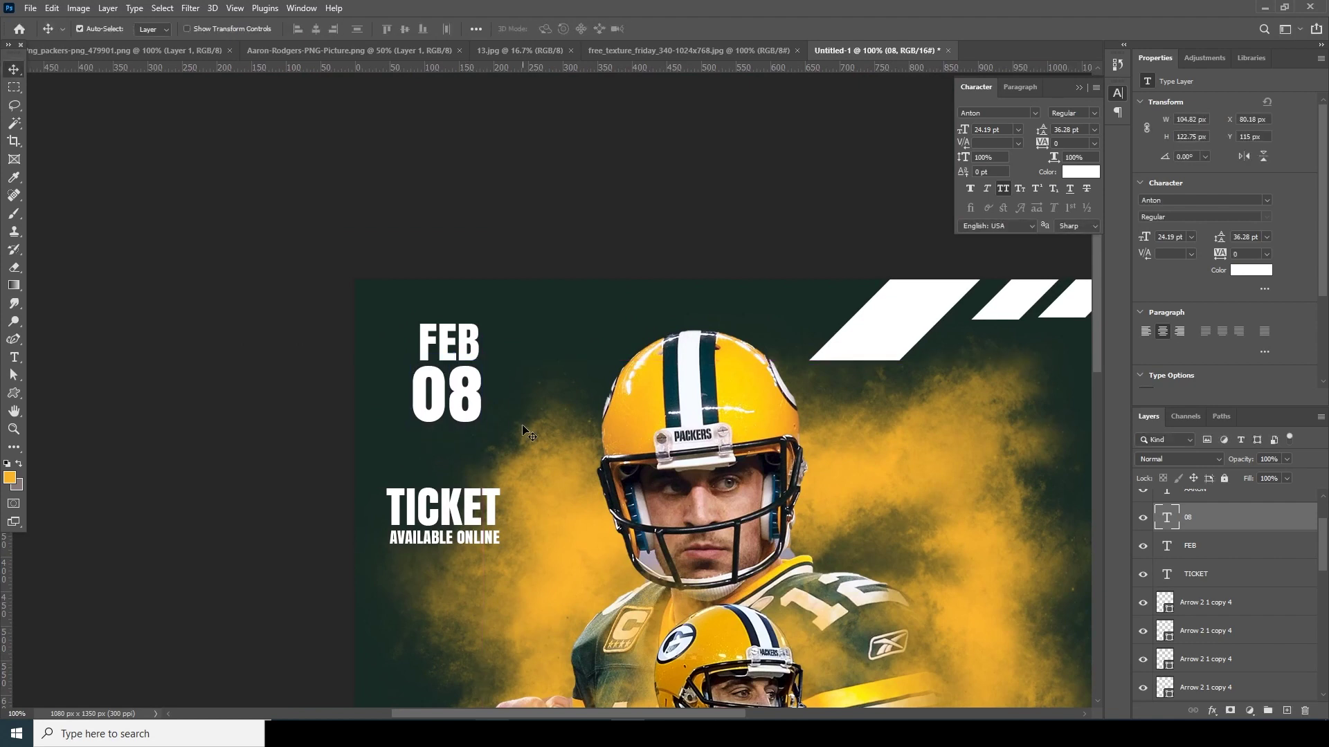
# Draw a yellow rectangle of 180 x 260 px from the poster's top edge around the date and stack it behind FEB and 08.
pyautogui.click(14, 392)
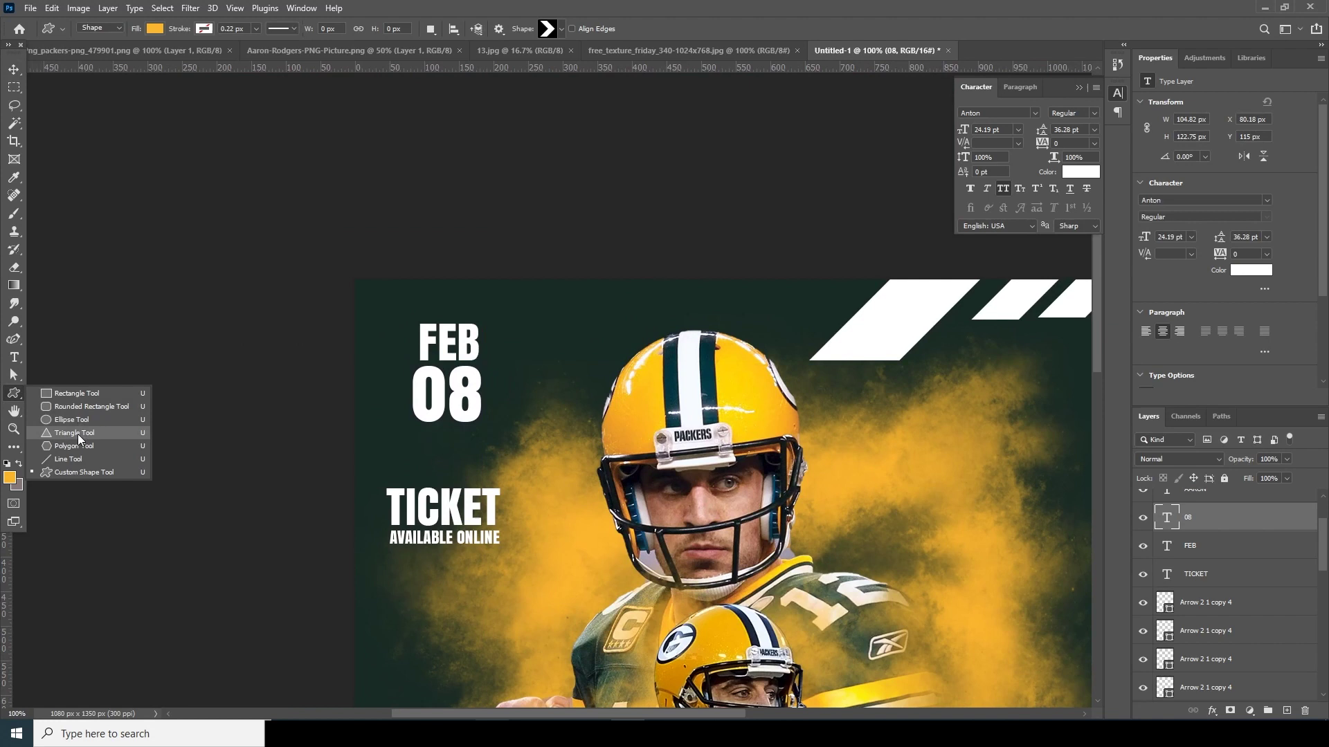
pyautogui.click(66, 393)
pyautogui.moveTo(377, 266); pyautogui.dragTo(502, 447)
pyautogui.press('v')
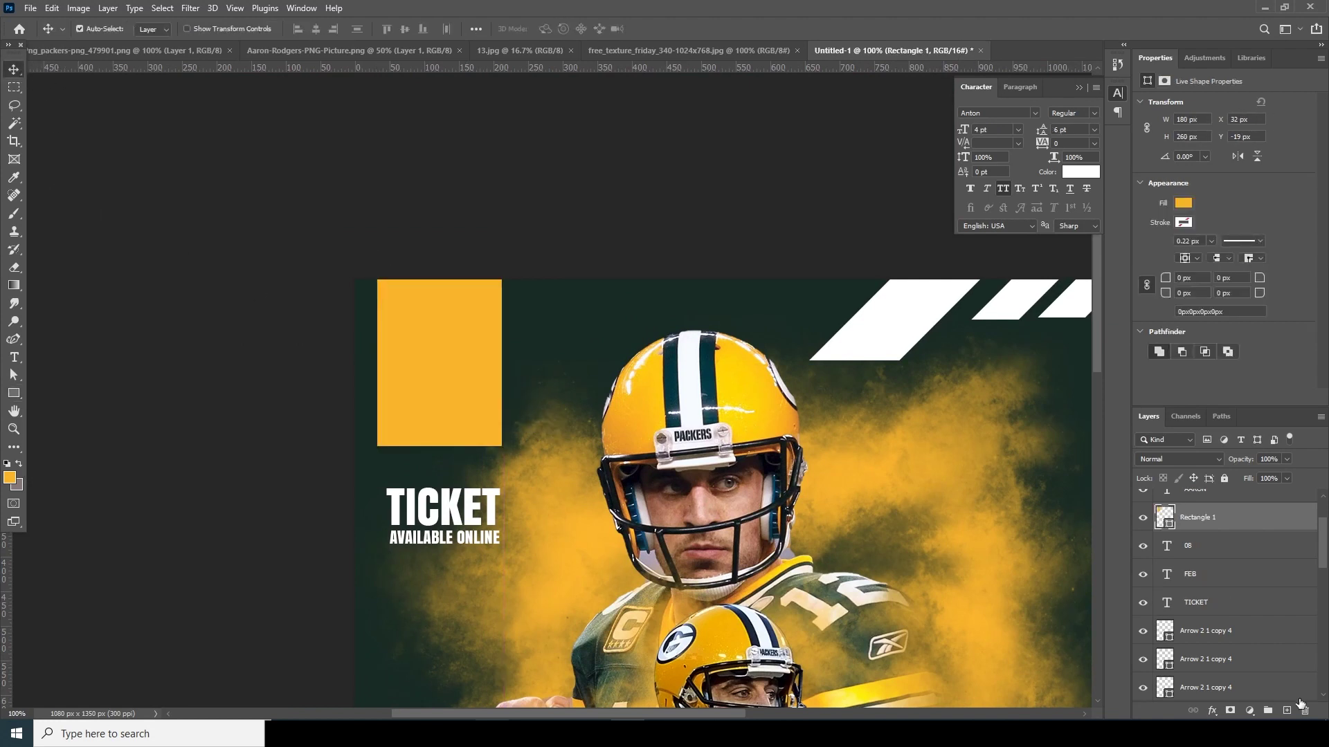
pyautogui.moveTo(1205, 525); pyautogui.dragTo(1204, 588)
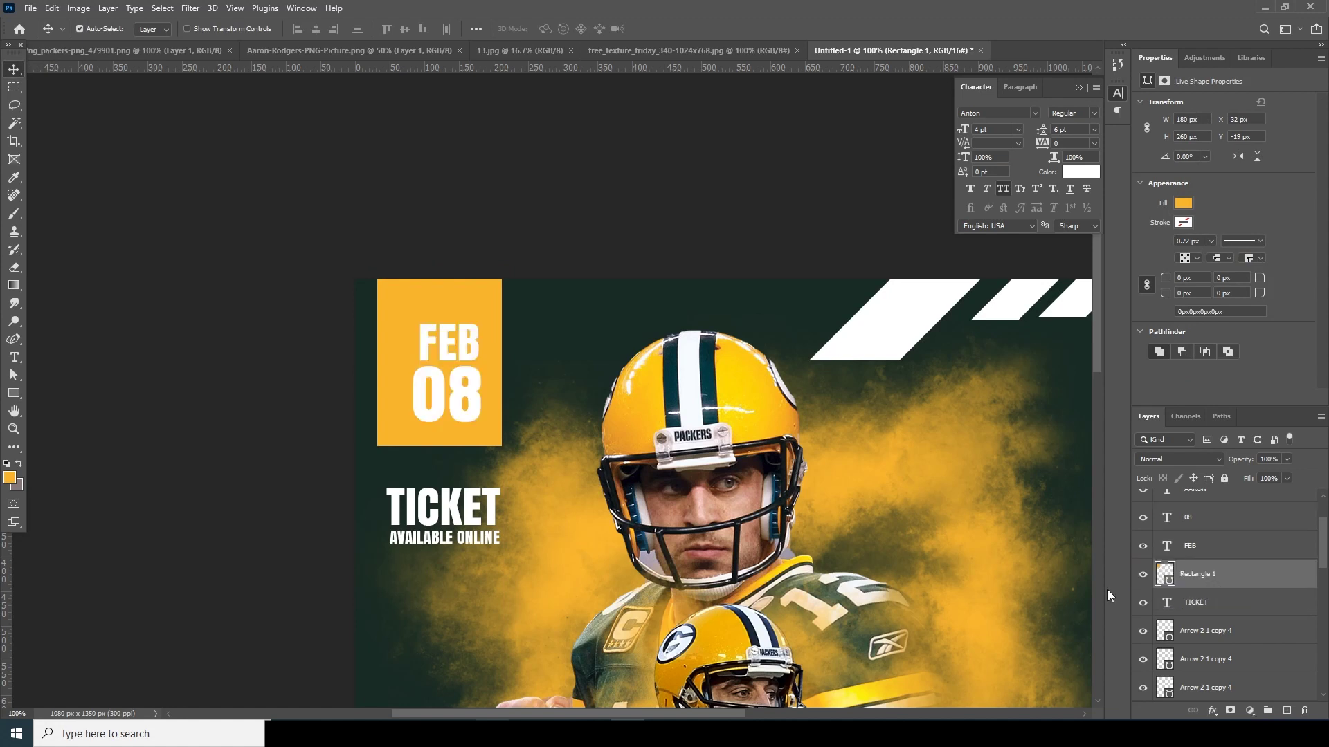
# Recolour the FEB and 08 texts to the poster's dark green background colour, 11261f.
pyautogui.doubleClick(1169, 547)
pyautogui.click(9, 477)
pyautogui.click(669, 326)
pyautogui.click(1101, 297)
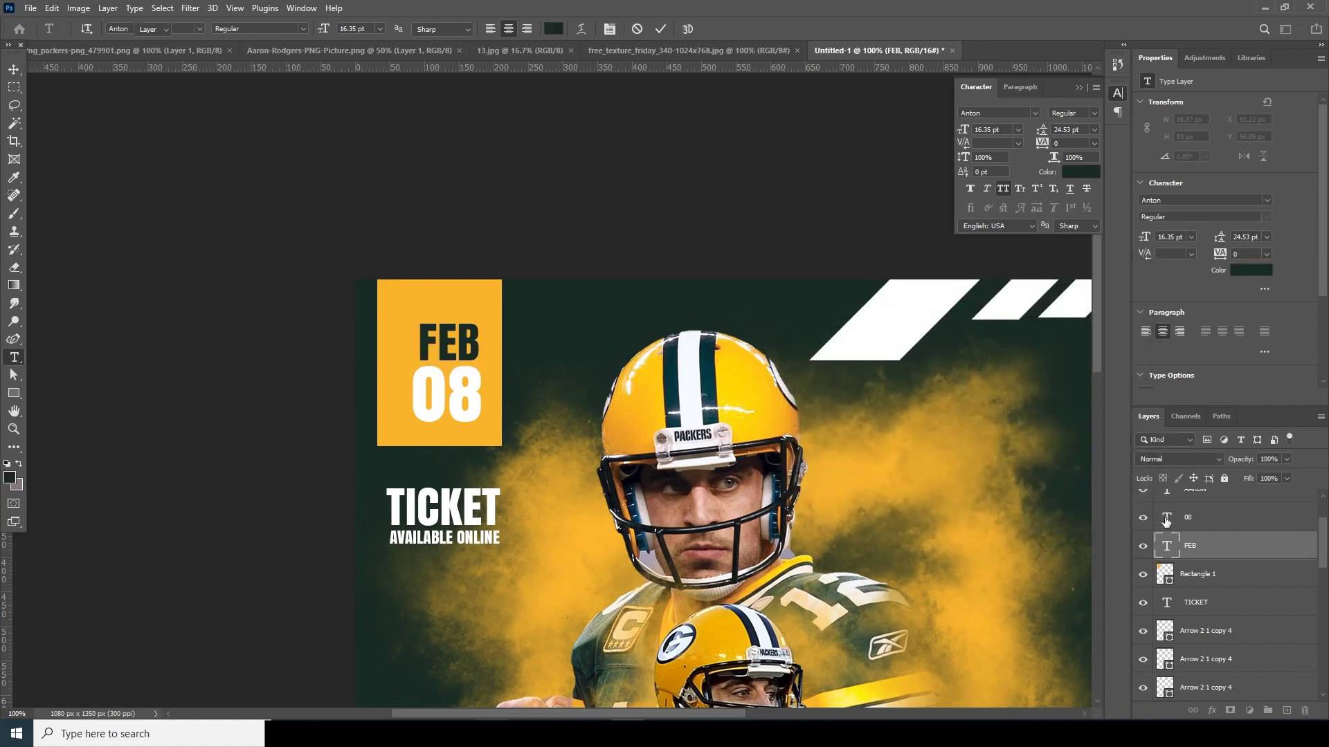
pyautogui.doubleClick(1167, 518)
pyautogui.click(554, 28)
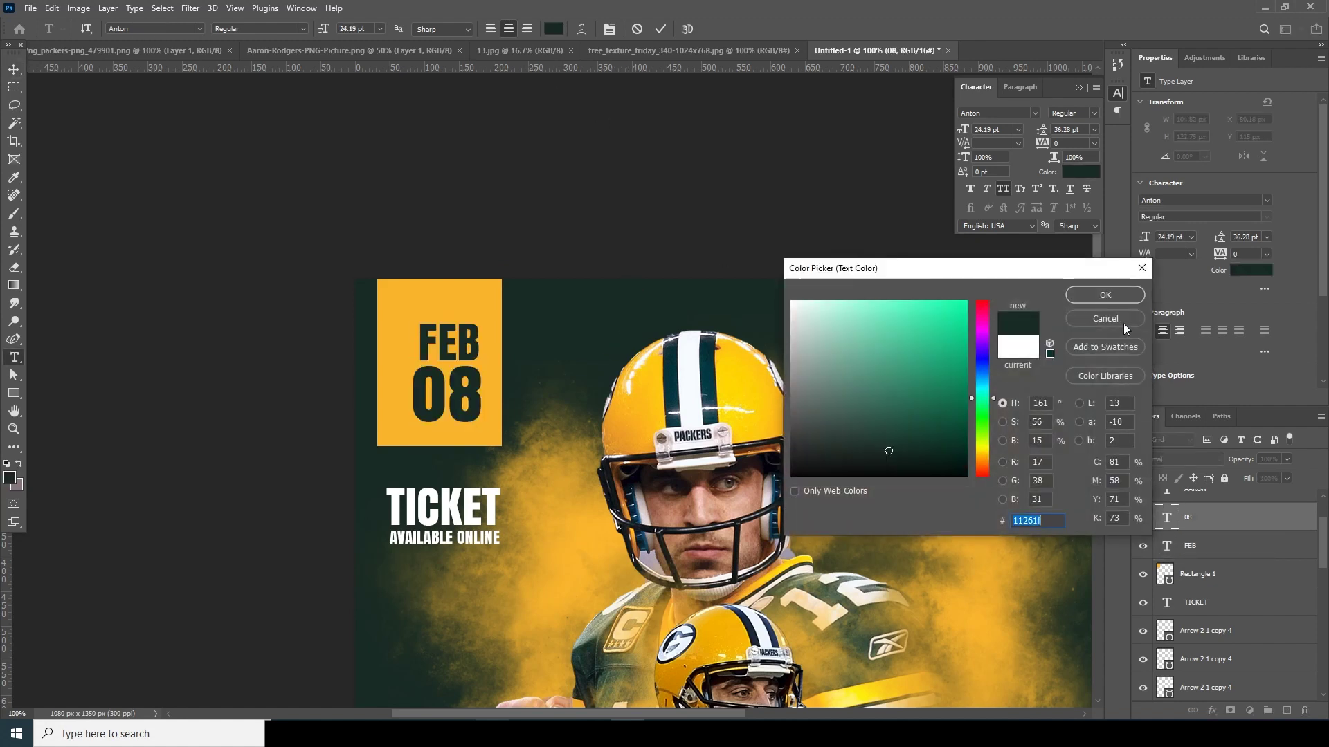
pyautogui.click(1099, 296)
pyautogui.click(14, 70)
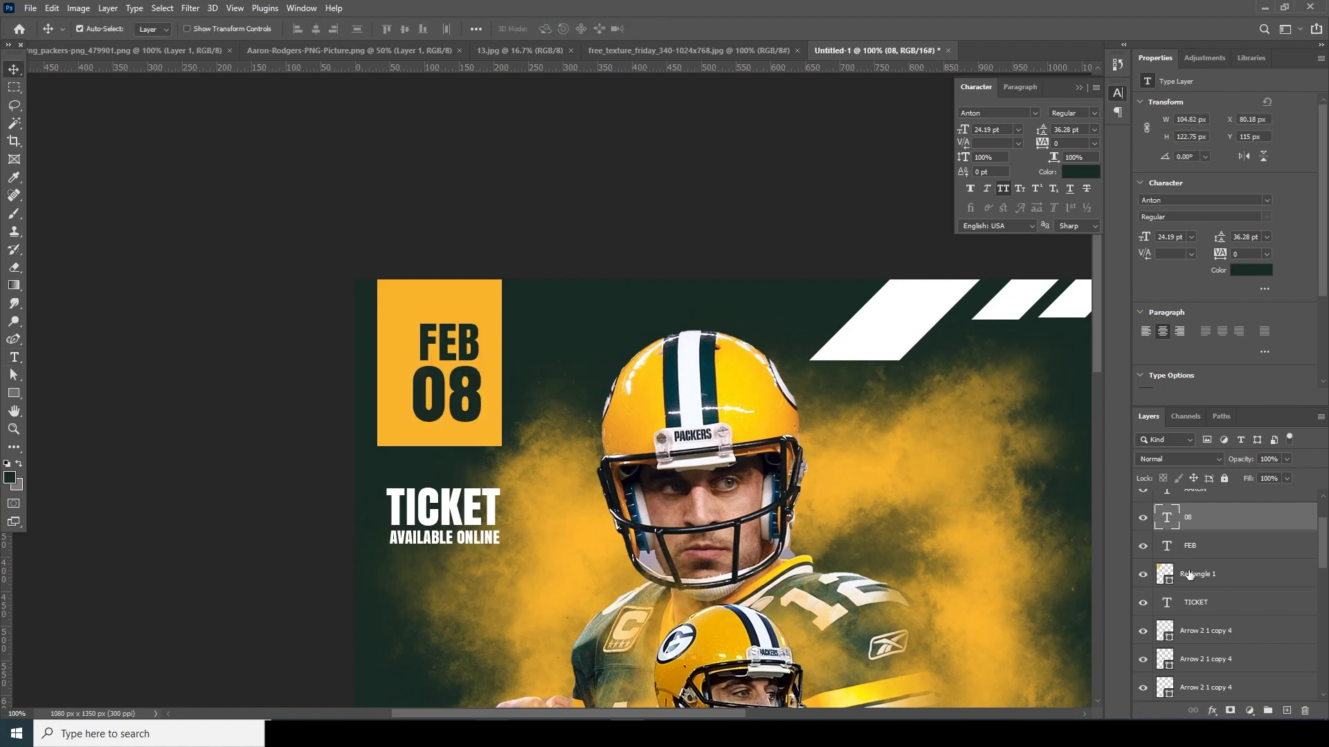
# Shrink the yellow rectangle behind the date to 130 x 240 px so it fits closely around FEB and 08.
pyautogui.click(497, 409)
pyautogui.hotkey('ctrl', 't')
pyautogui.moveTo(384, 367); pyautogui.dragTo(413, 355)
pyautogui.moveTo(504, 358); pyautogui.dragTo(492, 350)
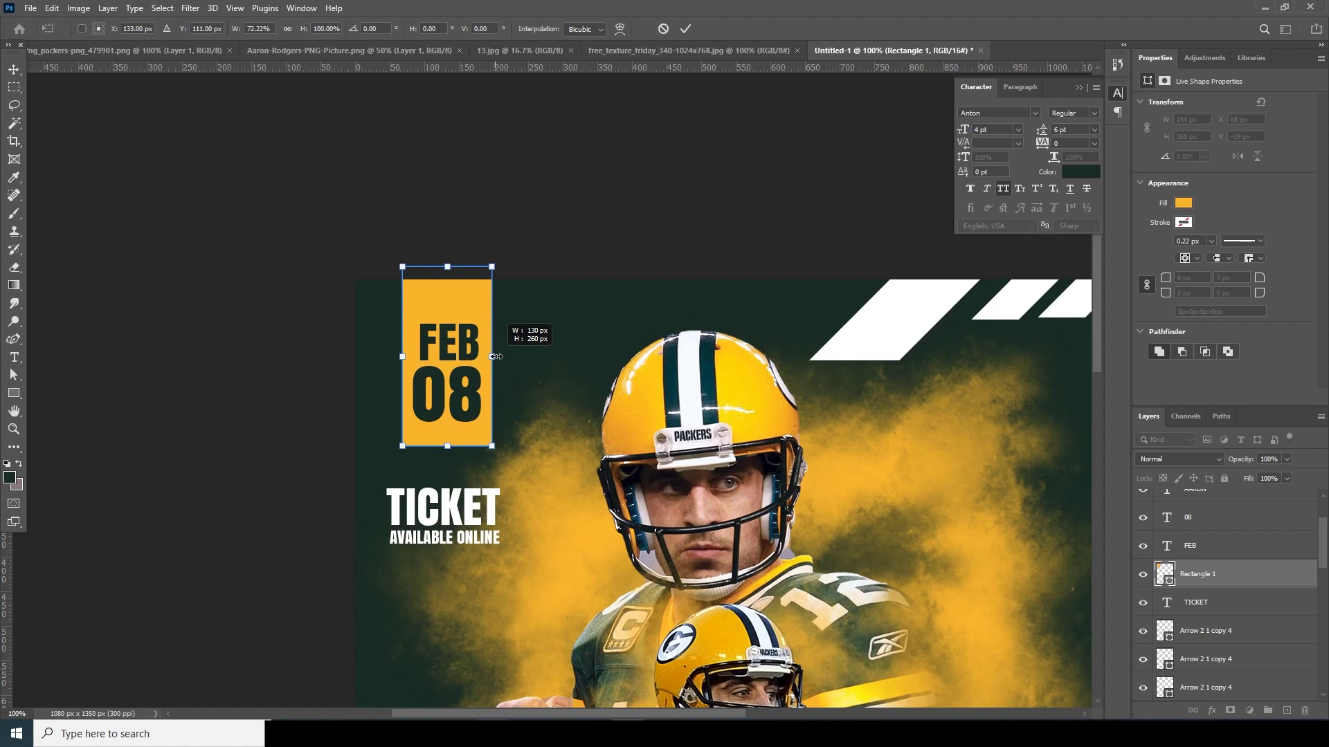
pyautogui.moveTo(445, 447); pyautogui.dragTo(443, 432)
pyautogui.scroll(-3, 442, 432)
pyautogui.press('Return')
pyautogui.scroll(-2, 867, 477)
pyautogui.scroll(1, 868, 478)
pyautogui.scroll(-1, 871, 480)
pyautogui.scroll(1, 872, 481)
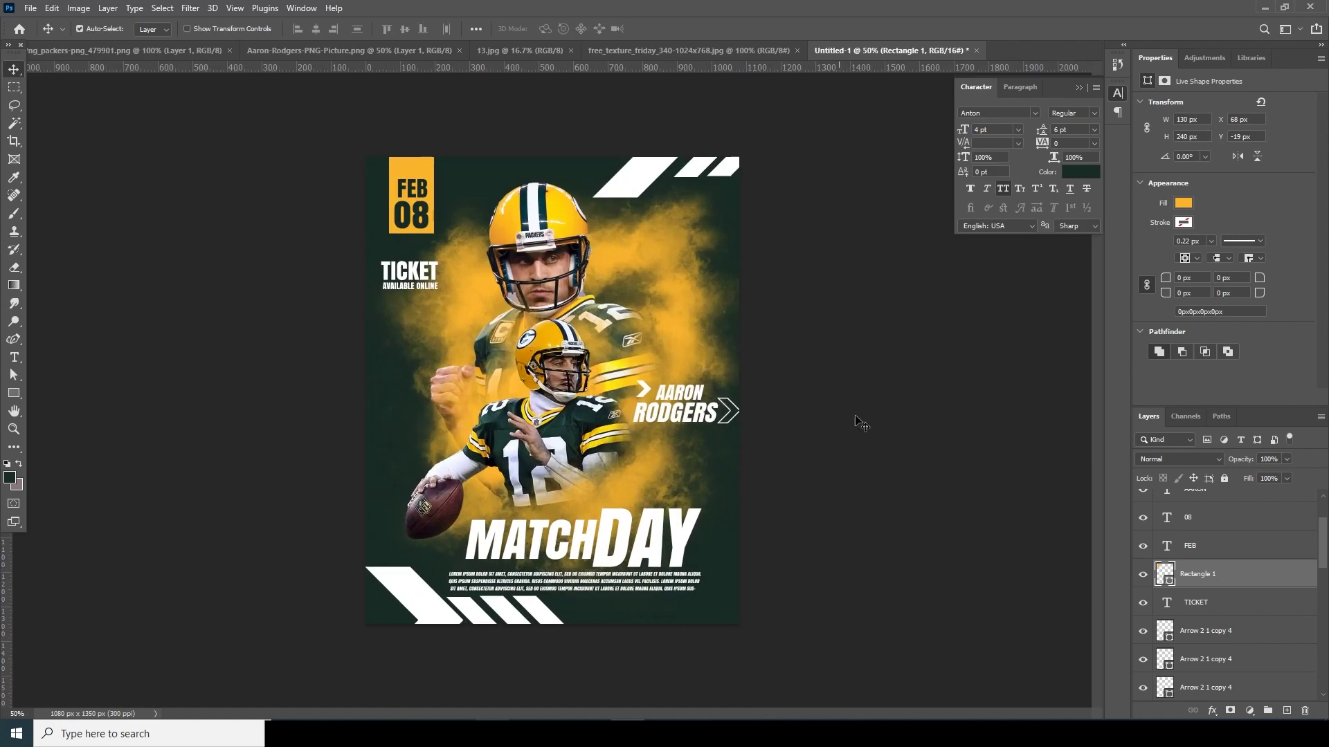
# Apply Camera Raw Filter to the larger player with Exposure +0.65, Highlights -100, Shadows +25, Texture +26 and Clarity +50.
pyautogui.click(1078, 87)
pyautogui.click(536, 220)
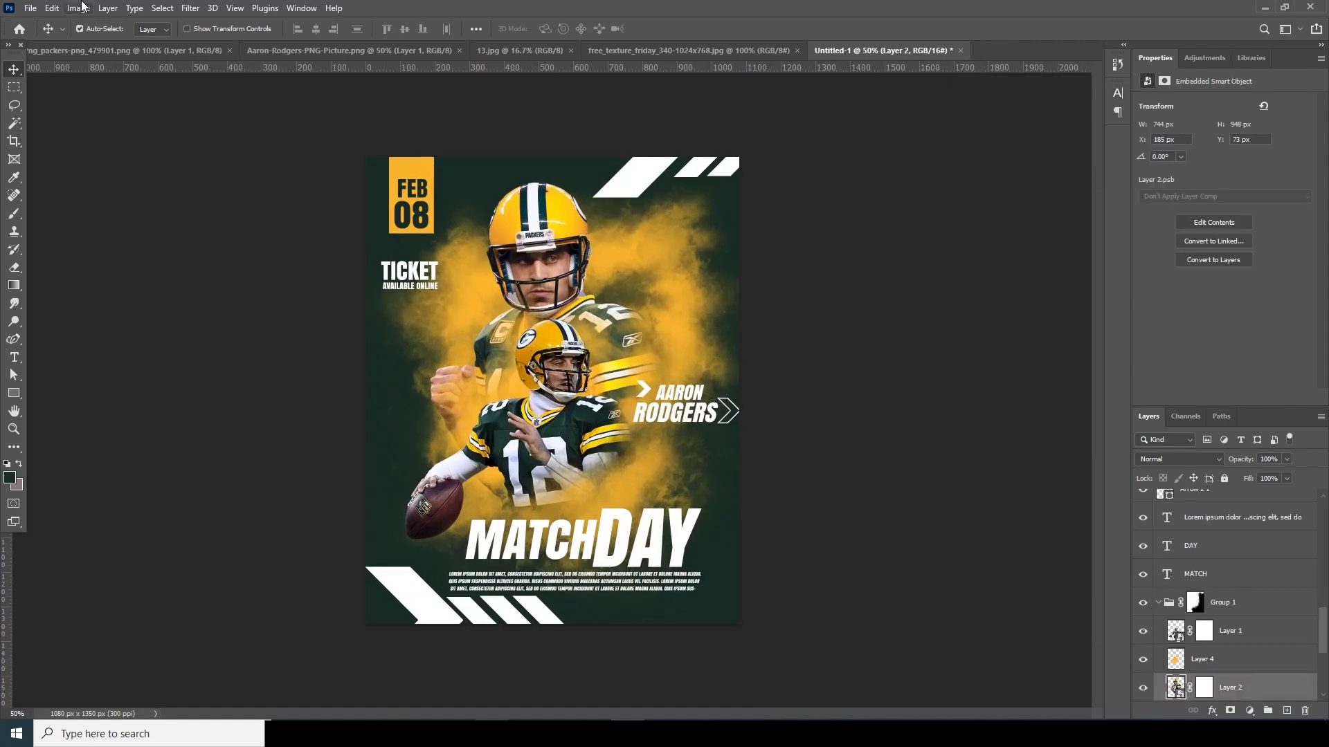
pyautogui.click(191, 8)
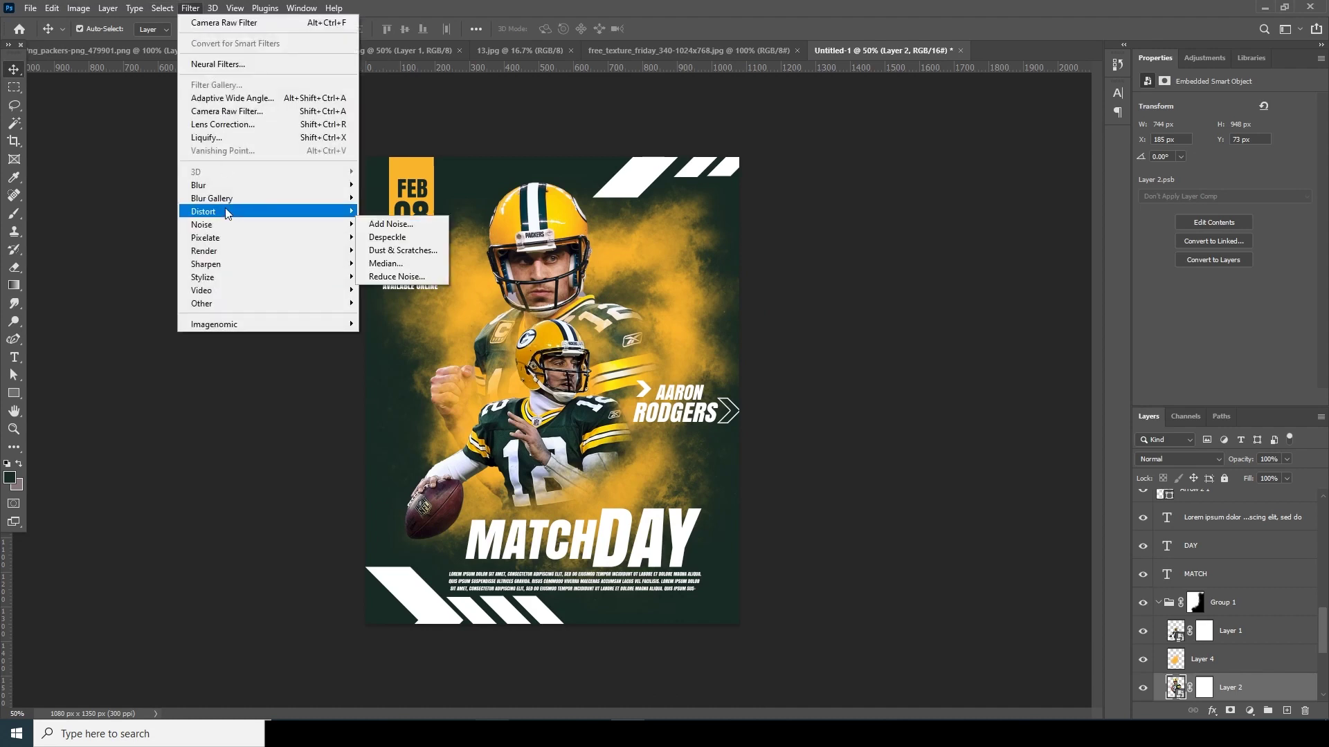
pyautogui.click(237, 112)
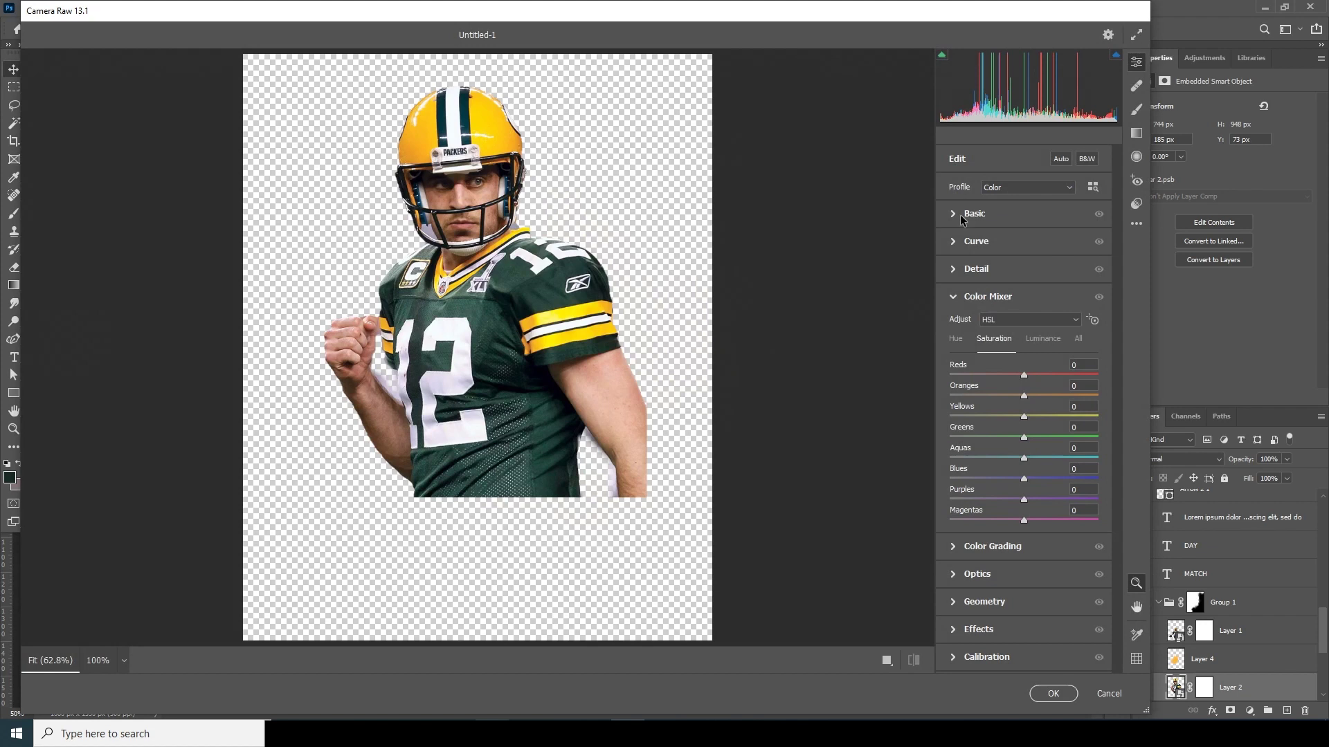
pyautogui.click(961, 215)
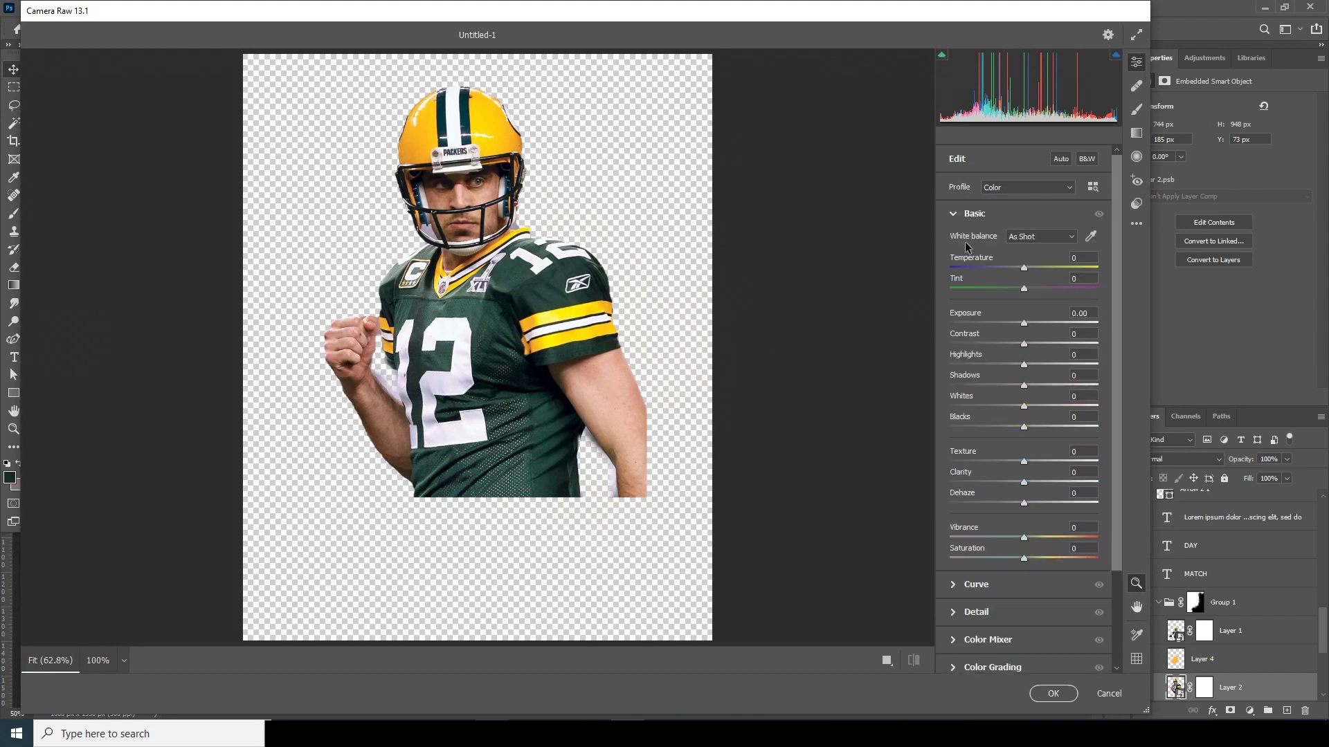
pyautogui.moveTo(1053, 321); pyautogui.dragTo(950, 366)
pyautogui.moveTo(1023, 386); pyautogui.dragTo(1042, 388)
pyautogui.moveTo(1053, 481); pyautogui.dragTo(1043, 461)
# Set the larger player's Sharpening to 32, Noise Reduction to 34 and Color Noise Reduction to 50.
pyautogui.scroll(-3, 987, 541)
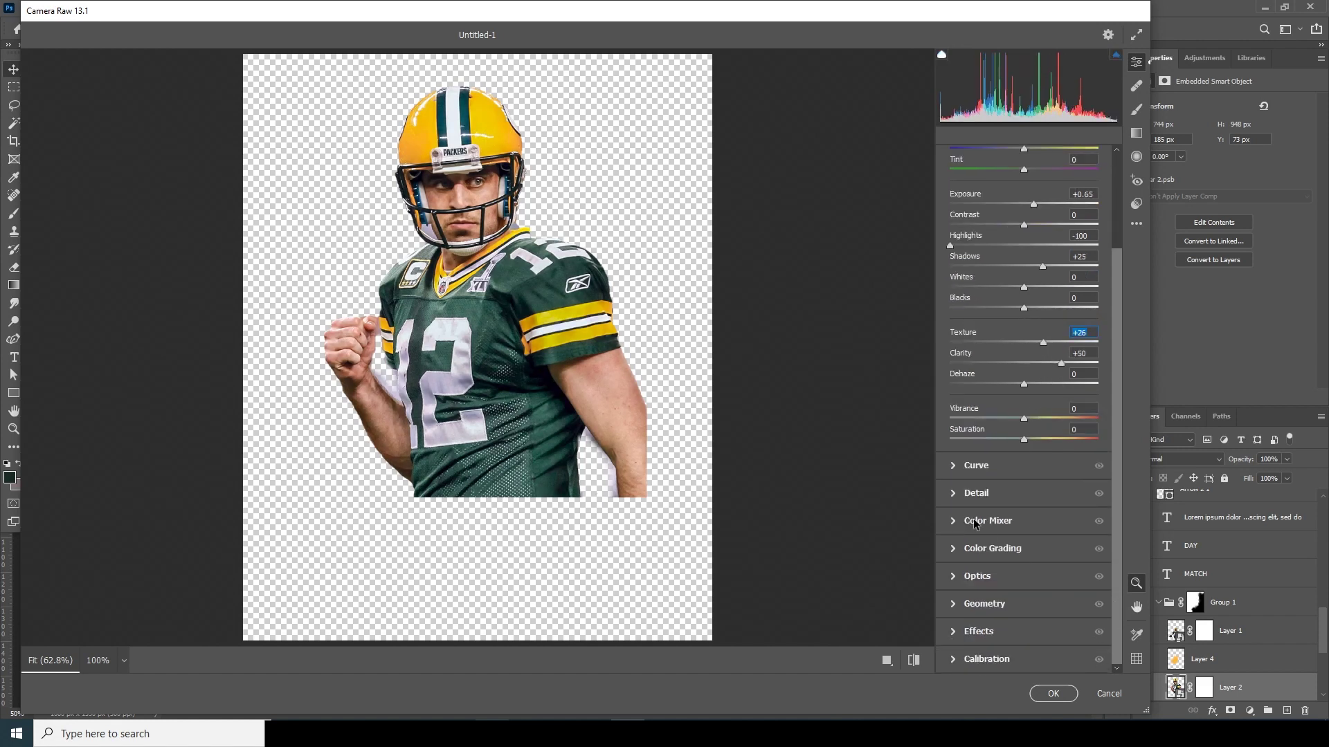
pyautogui.click(958, 503)
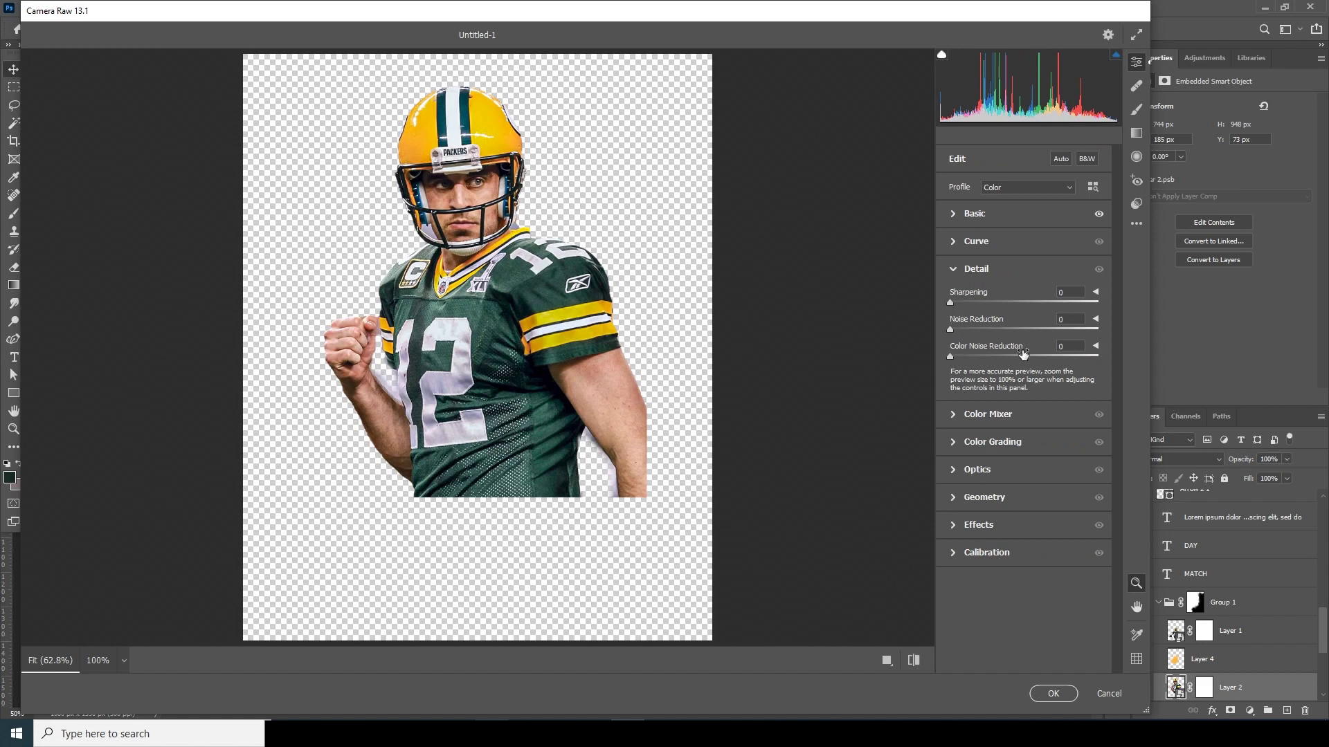
pyautogui.click(1000, 329)
pyautogui.click(981, 302)
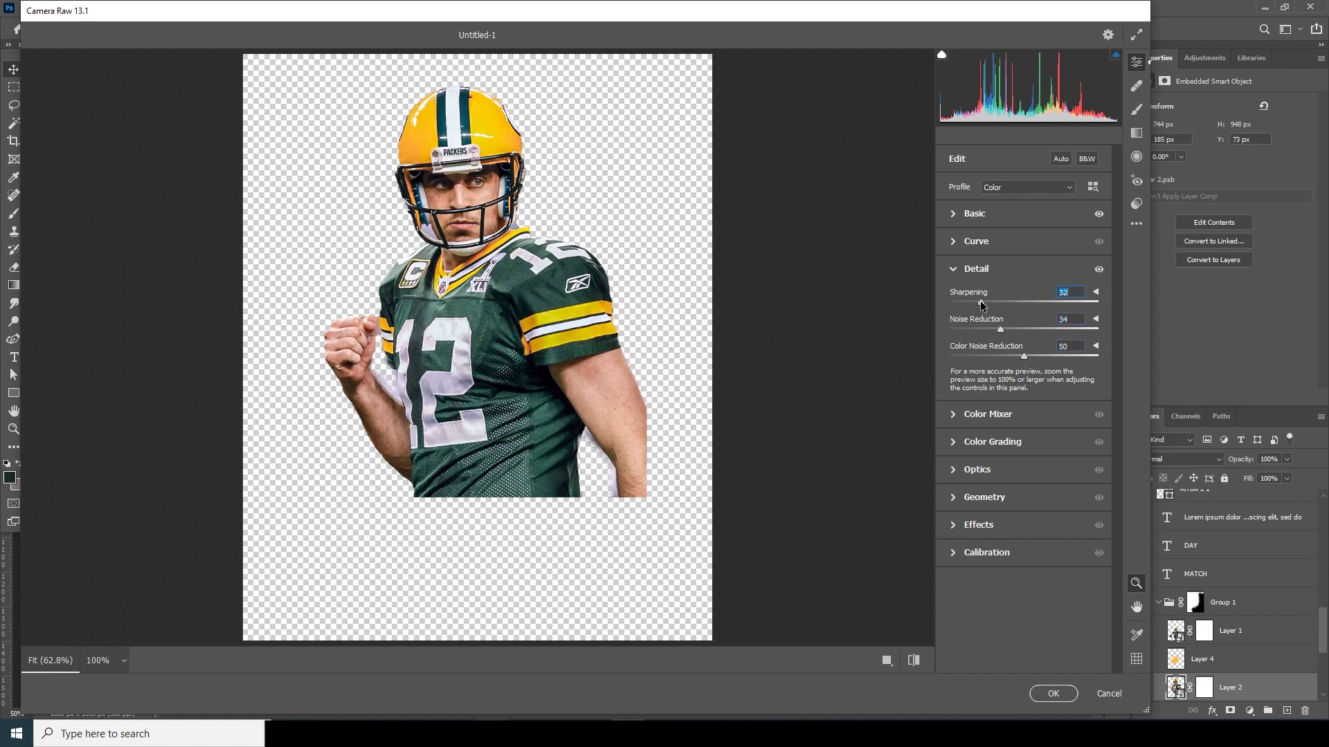
# Mix the larger player's colours with saturation Oranges -39, Yellows +21, Greens +17 and luminance Yellows -36, Greens -28, and apply the filter.
pyautogui.click(957, 428)
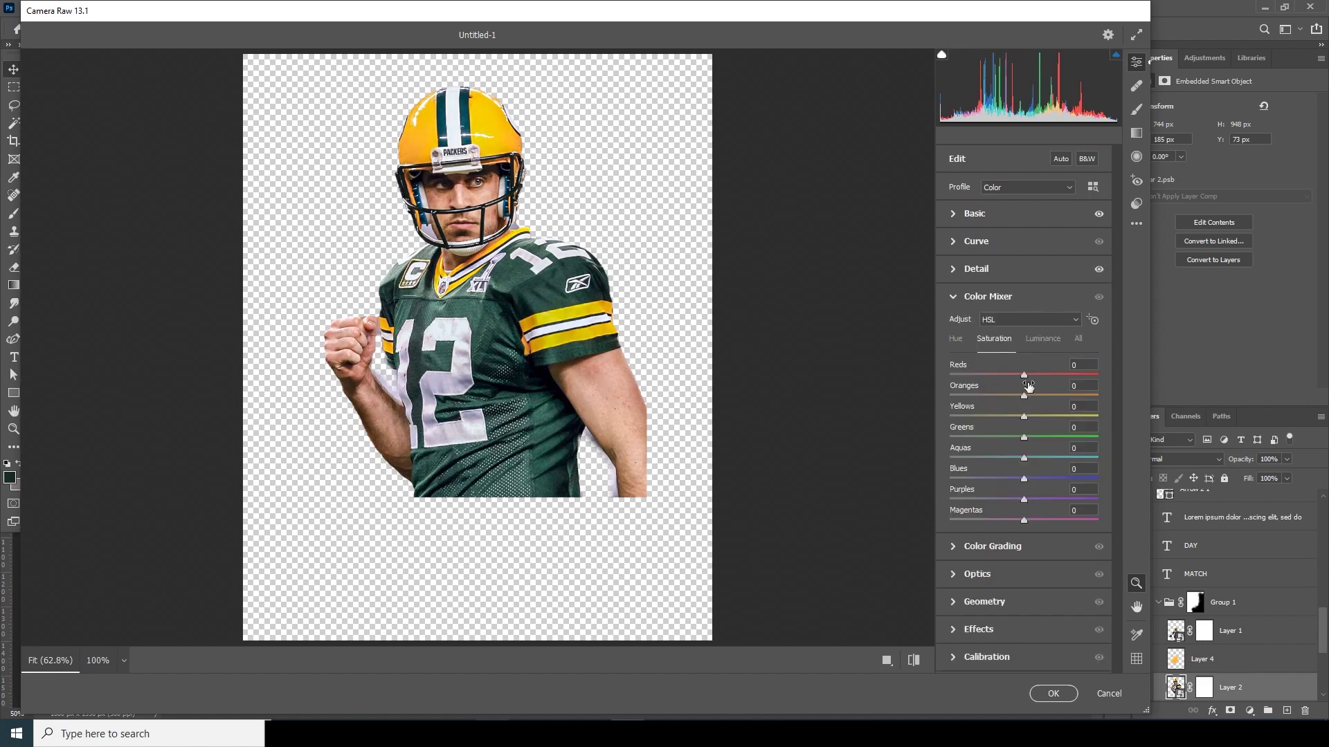
pyautogui.moveTo(962, 396); pyautogui.dragTo(994, 398)
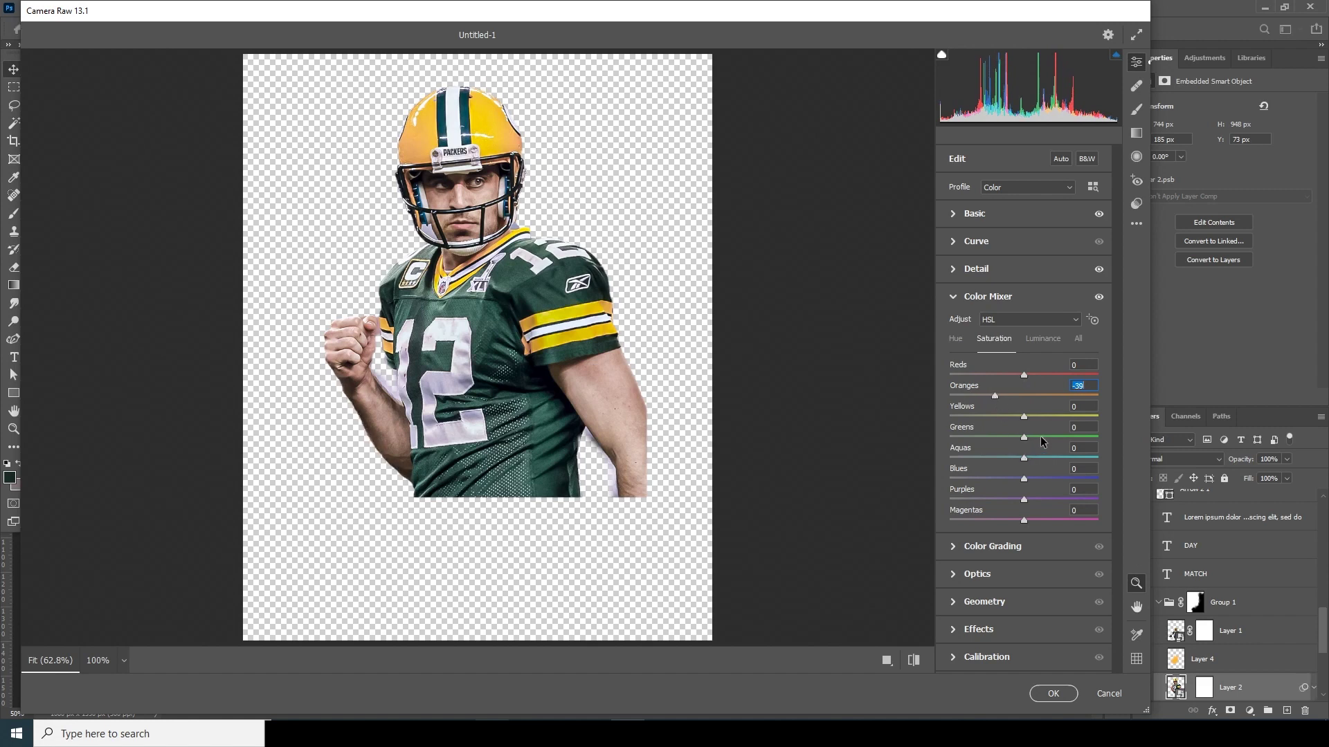
pyautogui.moveTo(1024, 416); pyautogui.dragTo(1040, 420)
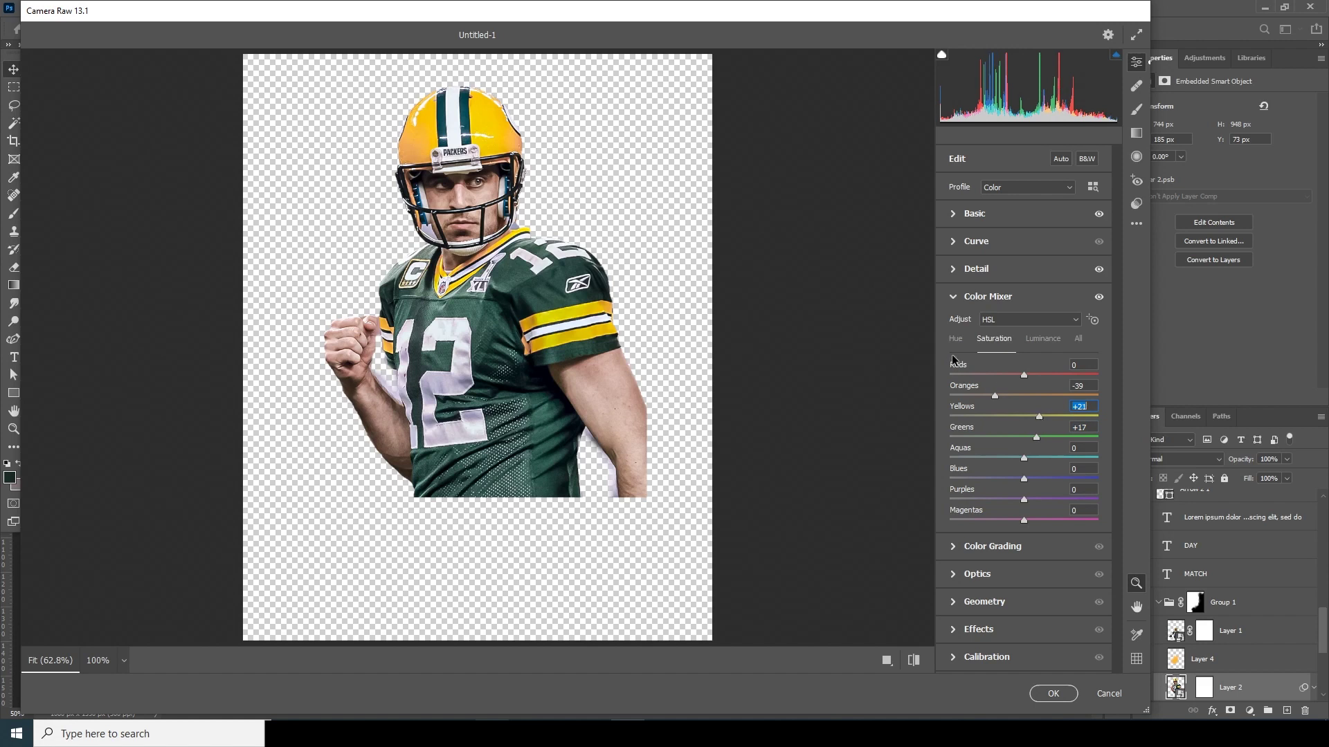
pyautogui.click(956, 341)
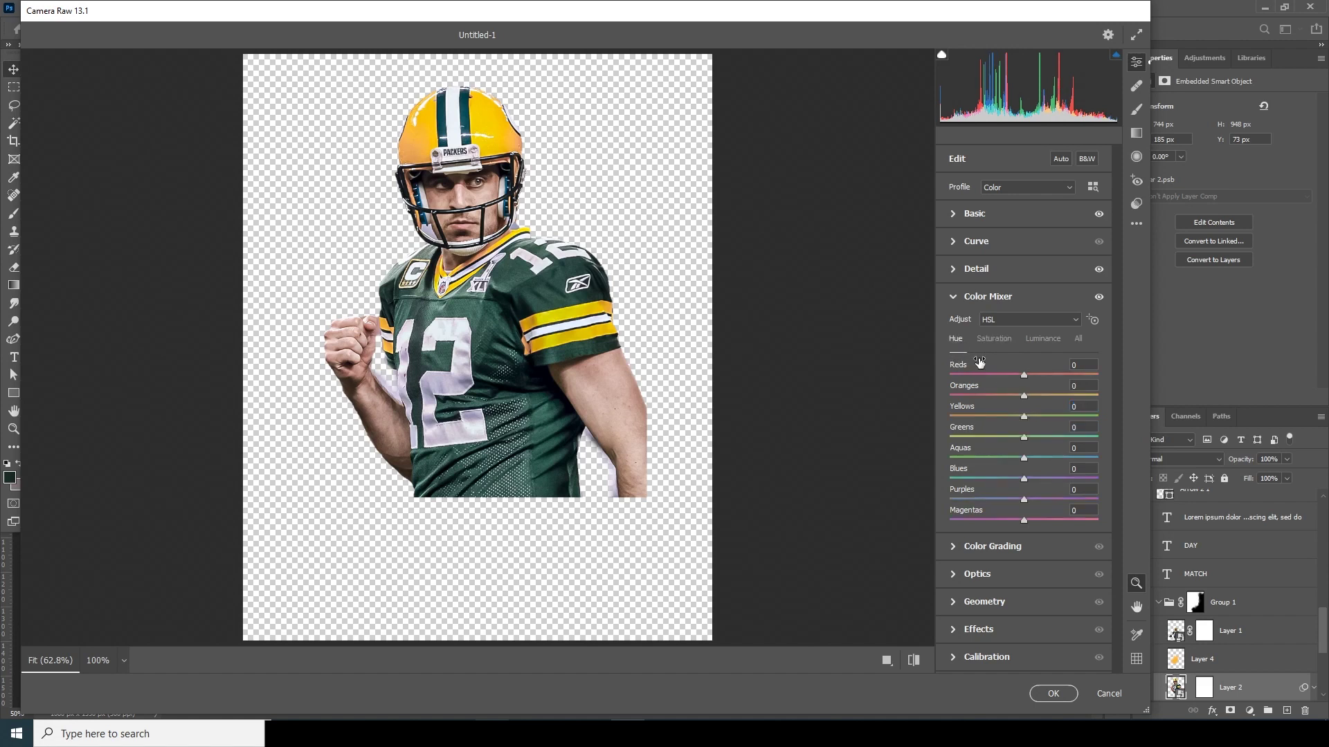
pyautogui.click(1038, 339)
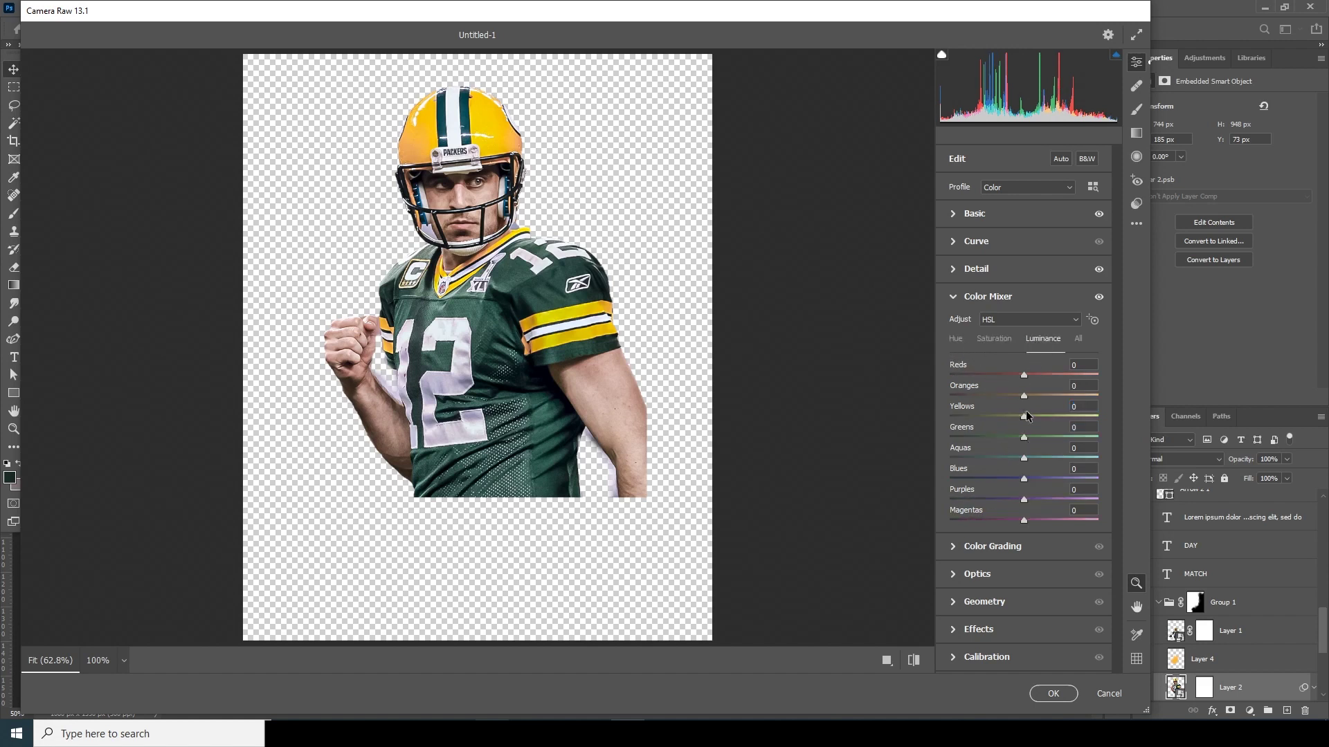
pyautogui.moveTo(1007, 416); pyautogui.dragTo(997, 417)
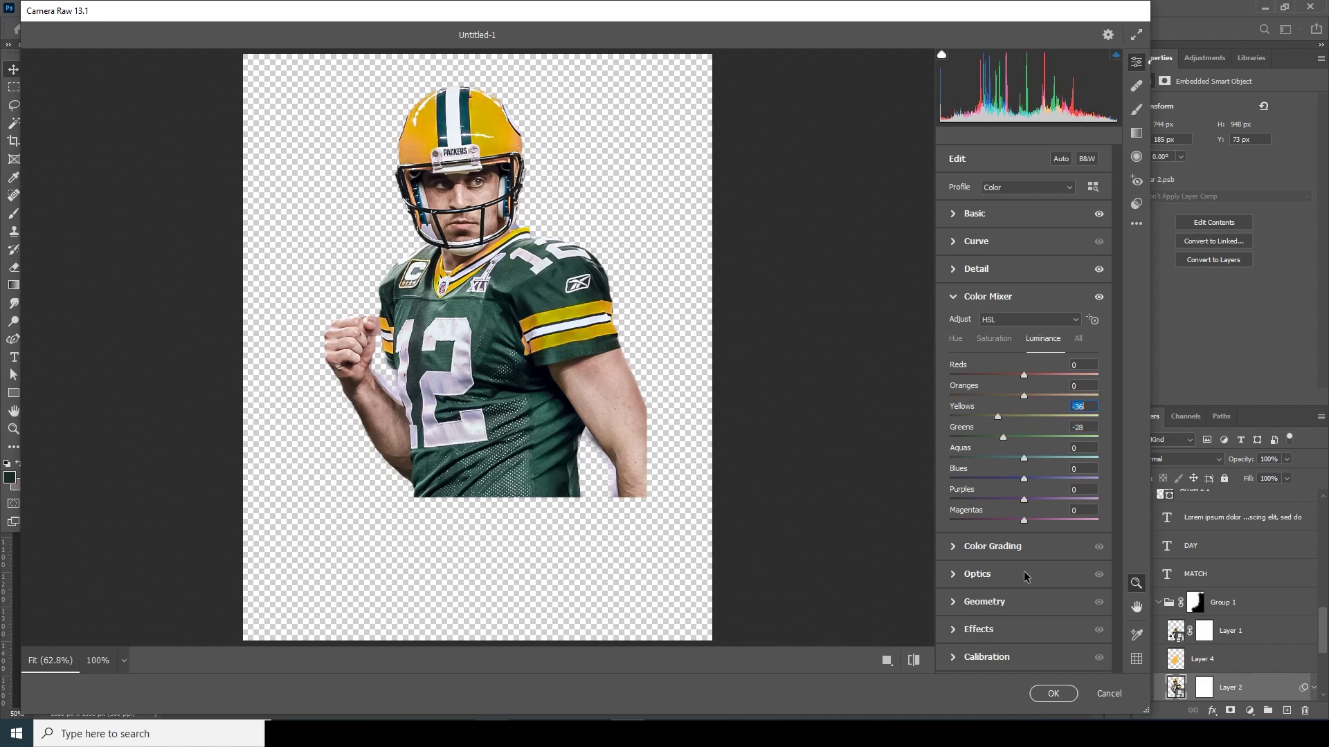
pyautogui.click(1052, 693)
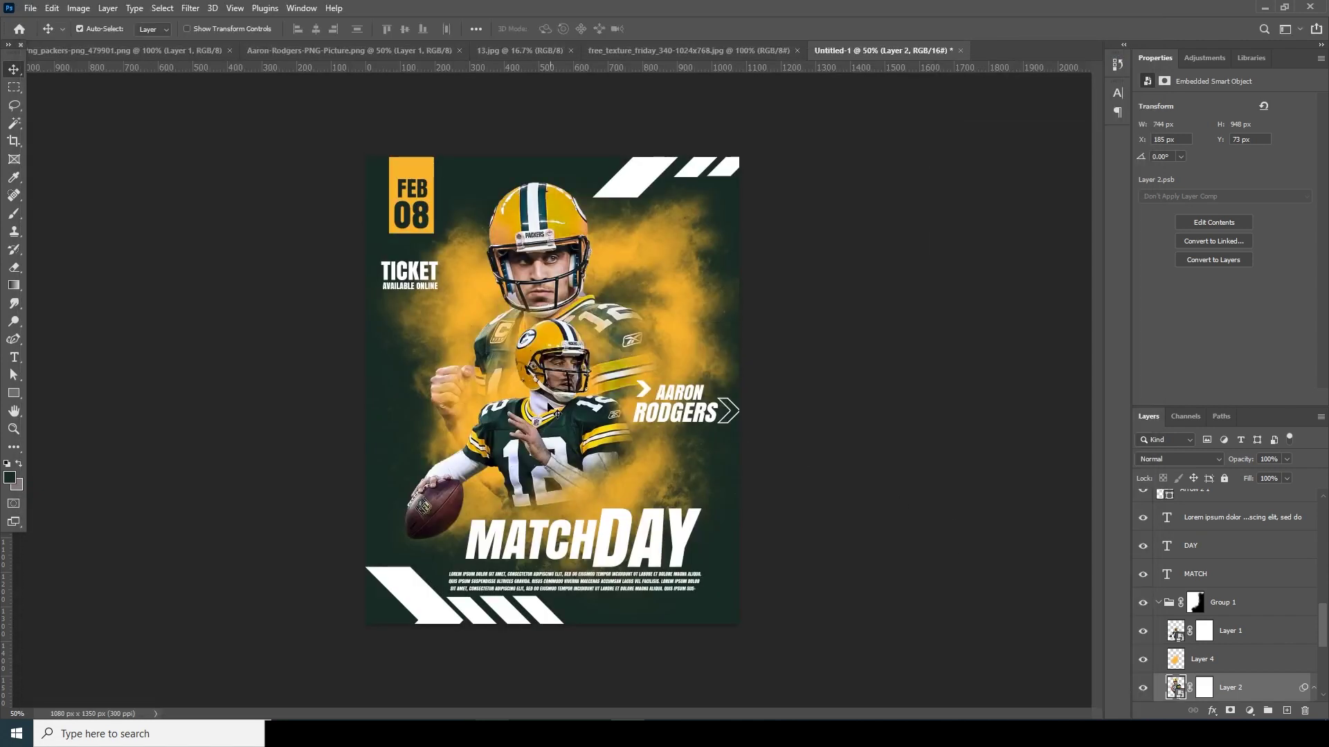
# Start a Camera Raw Filter on the smaller player with Exposure +0.20, Highlights -100 and Shadows +36.
pyautogui.click(563, 368)
pyautogui.click(190, 8)
pyautogui.click(227, 111)
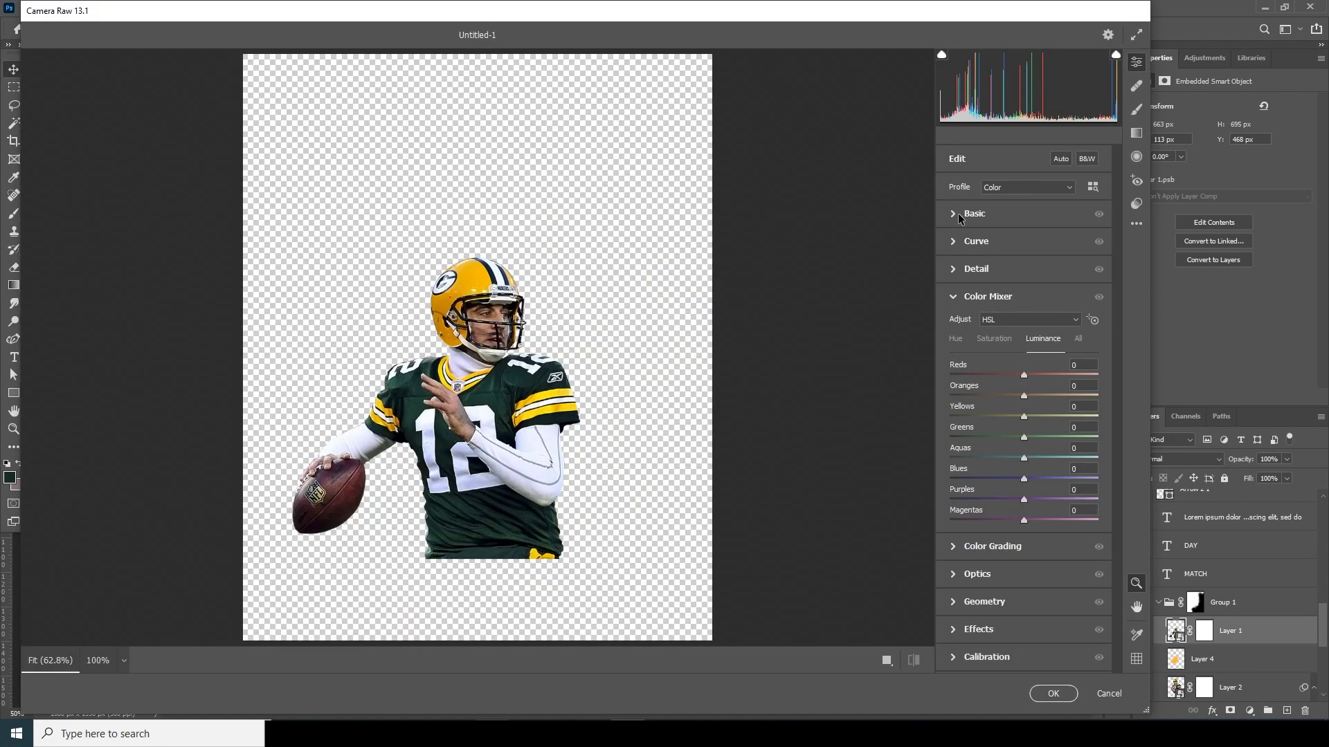
pyautogui.click(958, 213)
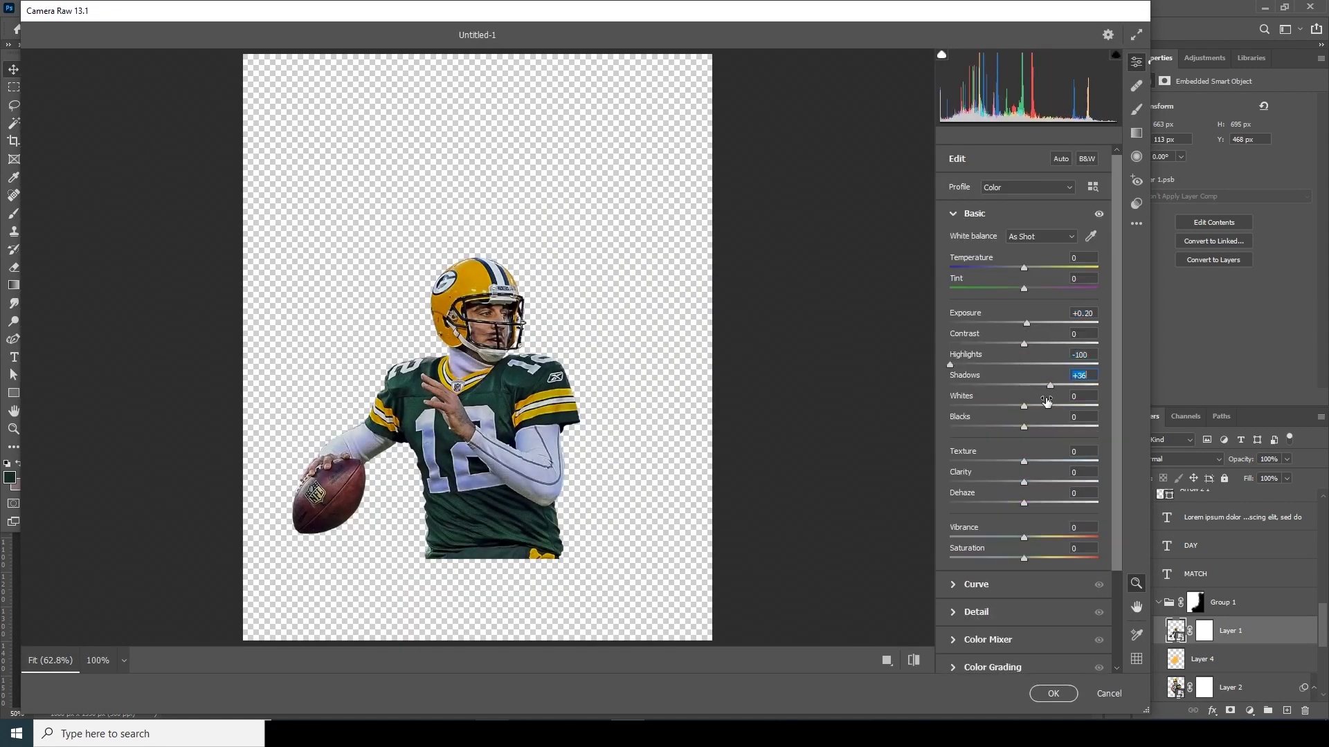
# Refine the smaller player's detail and its Color Mixer saturation and luminance, and apply the filter.
pyautogui.scroll(-2, 956, 516)
pyautogui.click(956, 516)
pyautogui.click(955, 449)
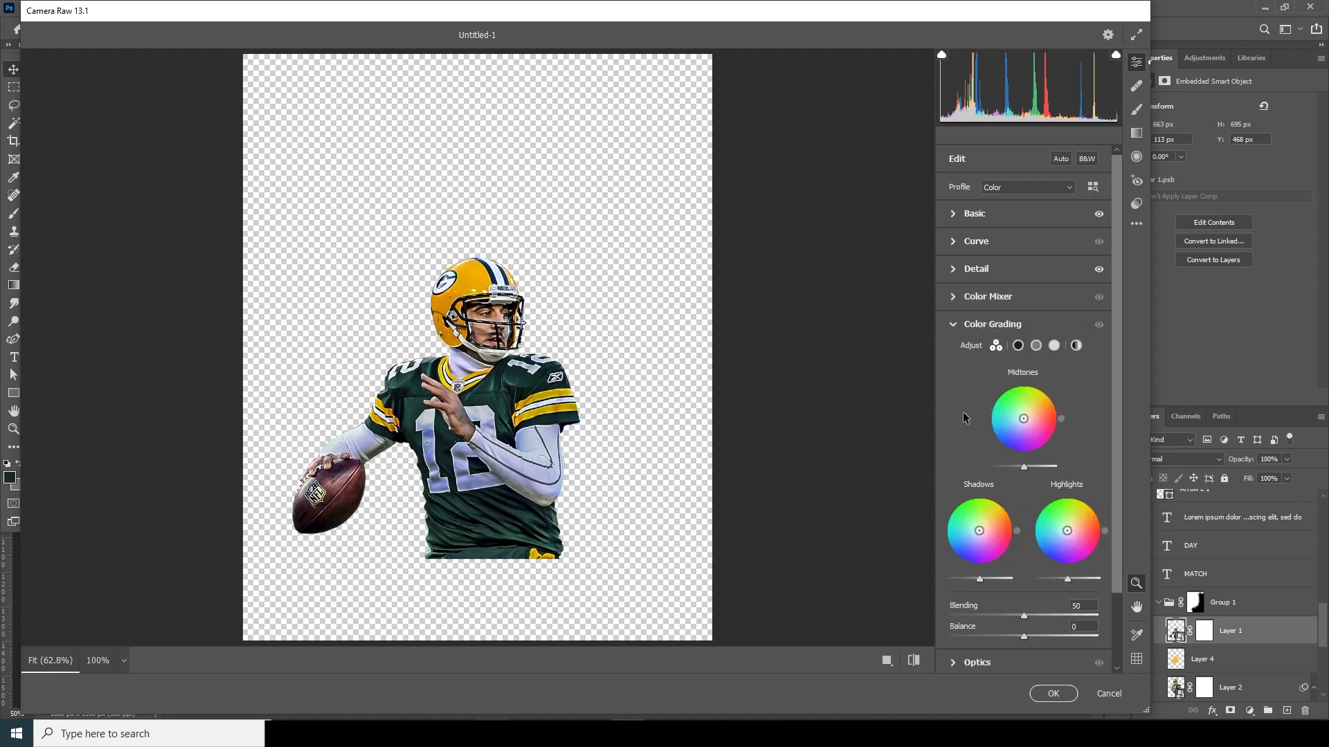
pyautogui.click(983, 296)
pyautogui.click(993, 338)
pyautogui.moveTo(1023, 437)
pyautogui.mouseDown()
pyautogui.moveTo(1045, 438)
pyautogui.moveTo(1004, 437)
pyautogui.moveTo(1008, 417)
pyautogui.mouseUp()
pyautogui.click(1042, 338)
pyautogui.click(1051, 695)
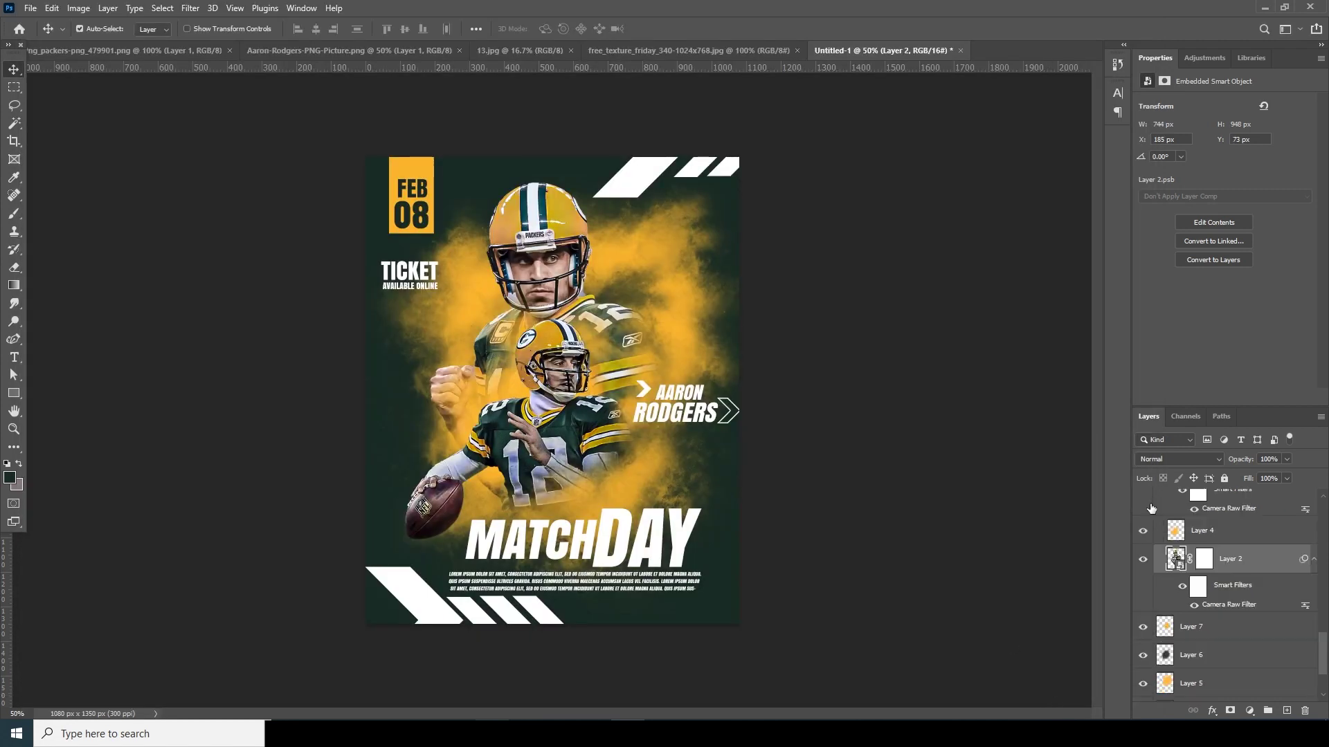
# Copy the grey grunge texture from free_texture_friday_340-1024x768.jpg into the poster and place it on top of all layers.
pyautogui.scroll(10, 1176, 553)
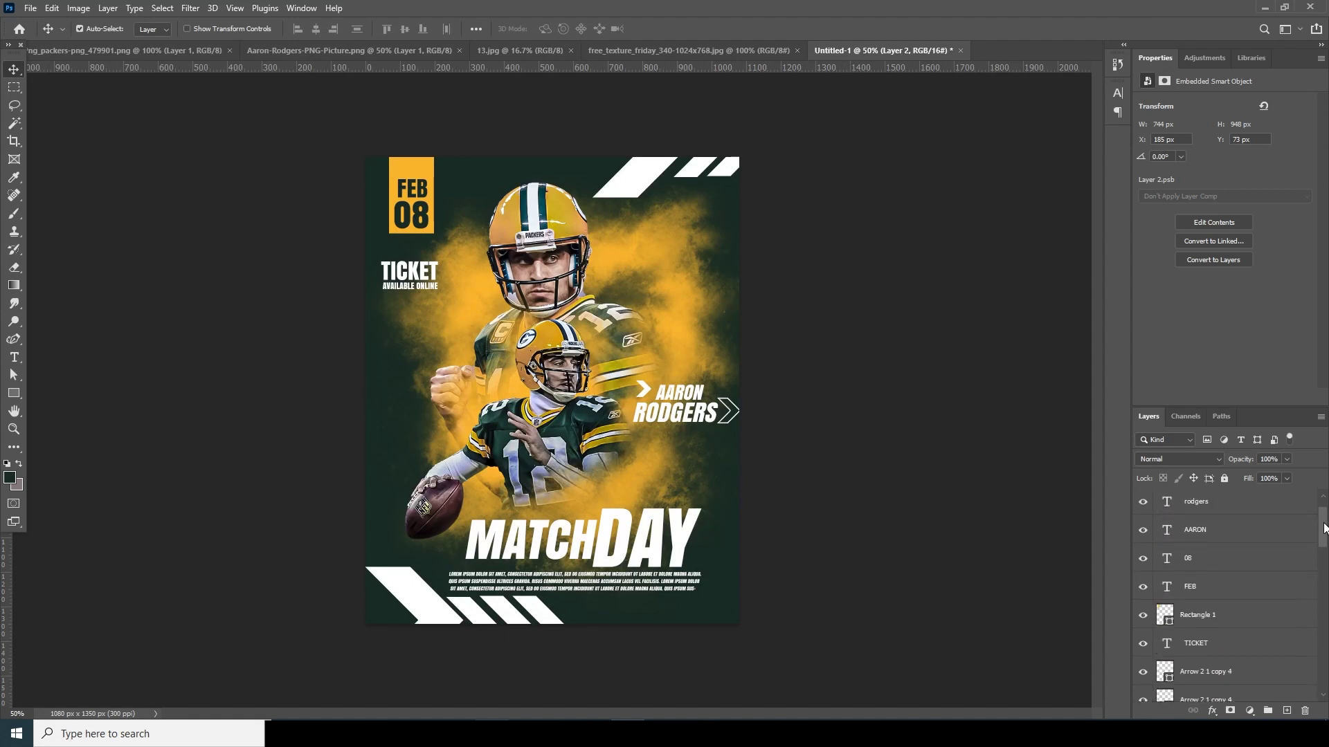
pyautogui.click(657, 54)
pyautogui.moveTo(603, 304); pyautogui.dragTo(694, 414)
pyautogui.click(648, 283)
pyautogui.moveTo(1175, 686); pyautogui.dragTo(1185, 498)
# Rotate the grunge texture upright and enlarge it to 1392 x 1827 px so it covers the whole poster.
pyautogui.hotkey('ctrl', 't')
pyautogui.moveTo(857, 214); pyautogui.dragTo(728, 410)
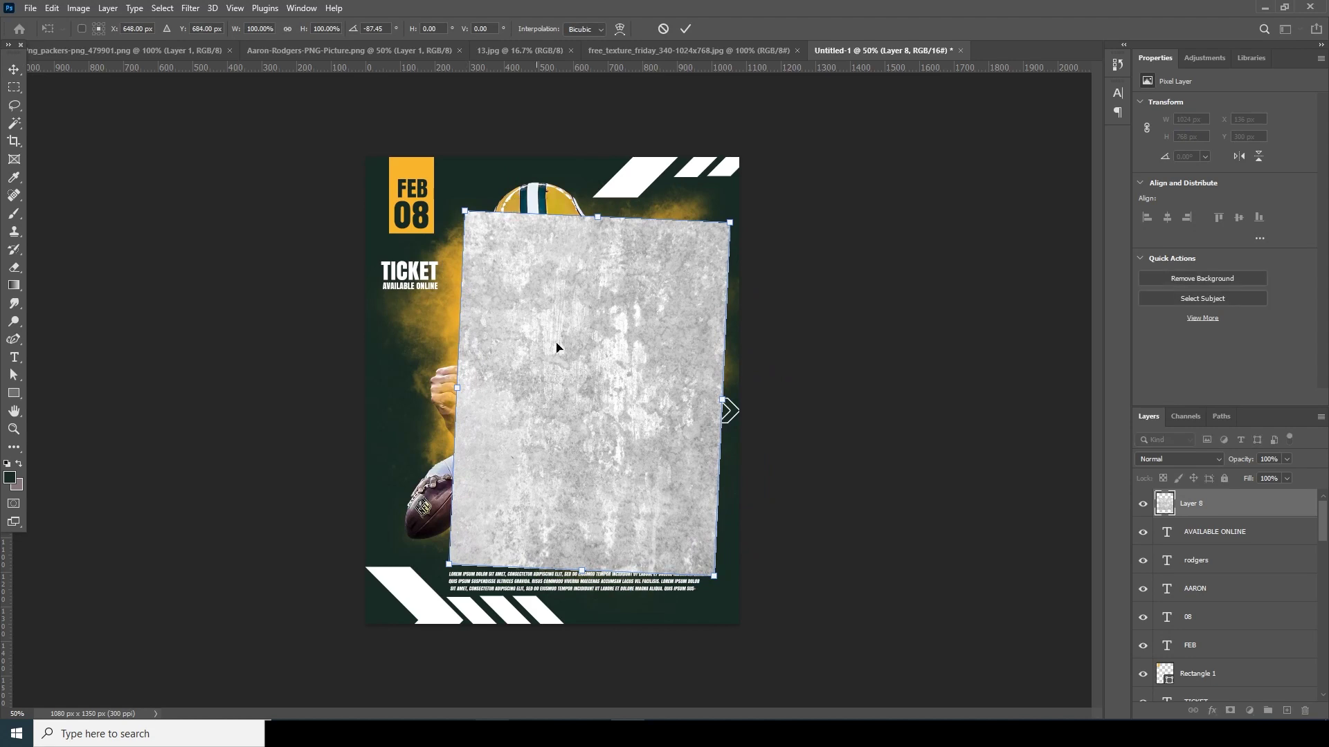
pyautogui.moveTo(714, 575); pyautogui.dragTo(817, 710)
pyautogui.moveTo(943, 439); pyautogui.dragTo(929, 396)
pyautogui.press('Return')
# Try the Multiply blend mode on the texture, lower its opacity to 46% and switch it to Soft Light.
pyautogui.click(1184, 458)
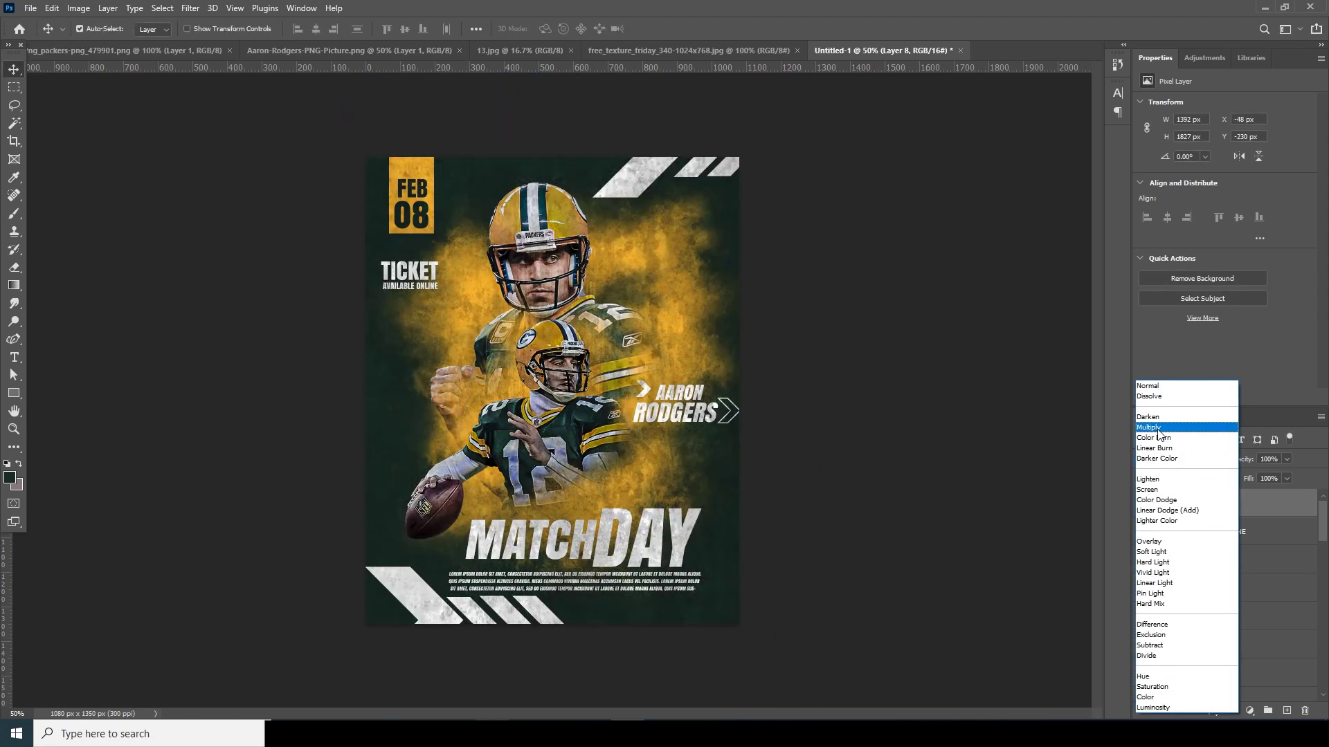
pyautogui.click(1159, 428)
pyautogui.moveTo(1286, 459); pyautogui.dragTo(1253, 476)
pyautogui.click(1209, 461)
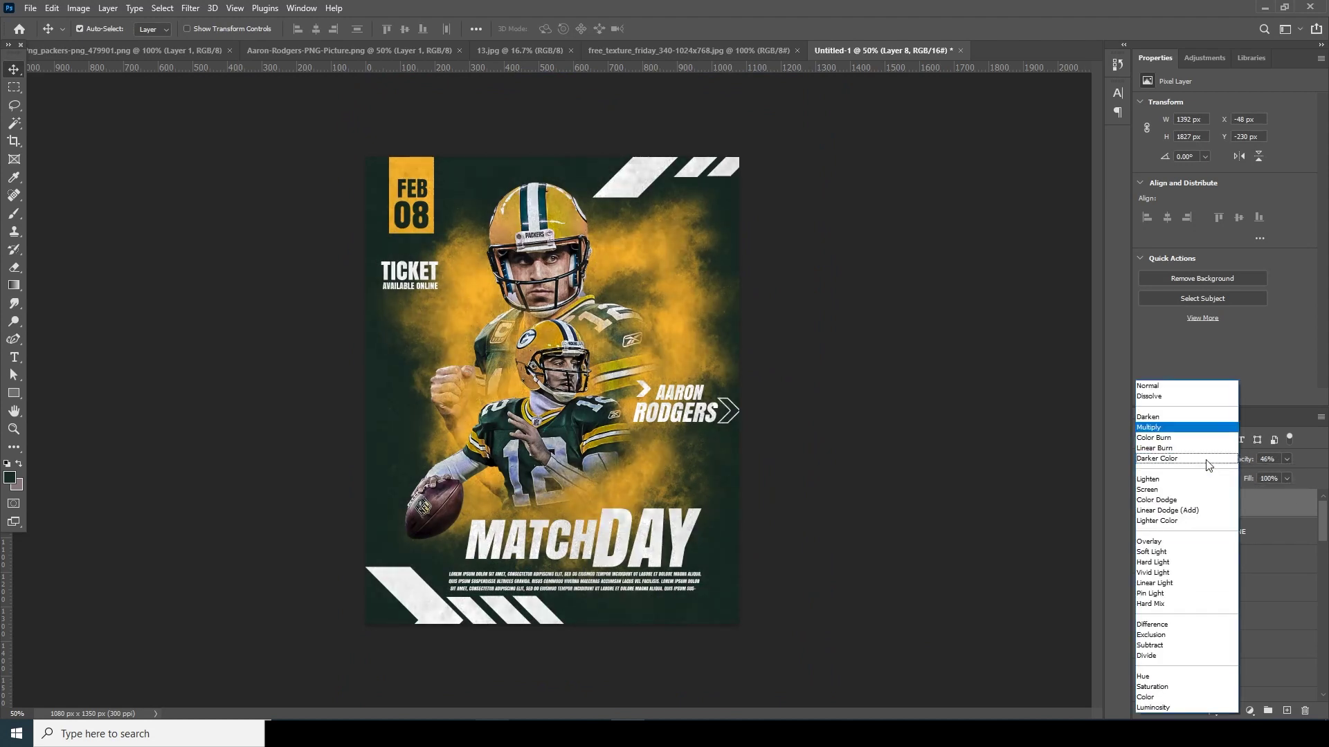
pyautogui.click(1150, 552)
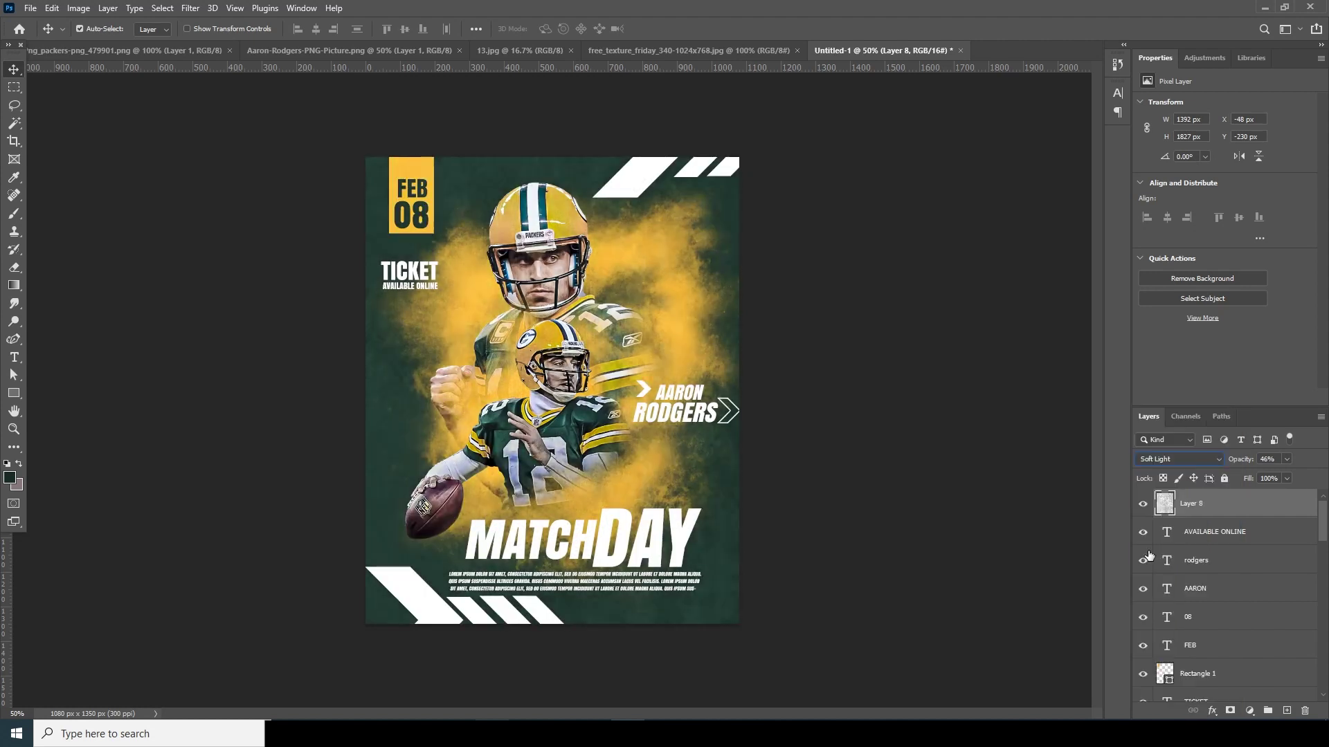
# Darken the texture and raise its contrast with Levels, and reduce the layer's opacity to 16%.
pyautogui.hotkey('ctrl', 'l')
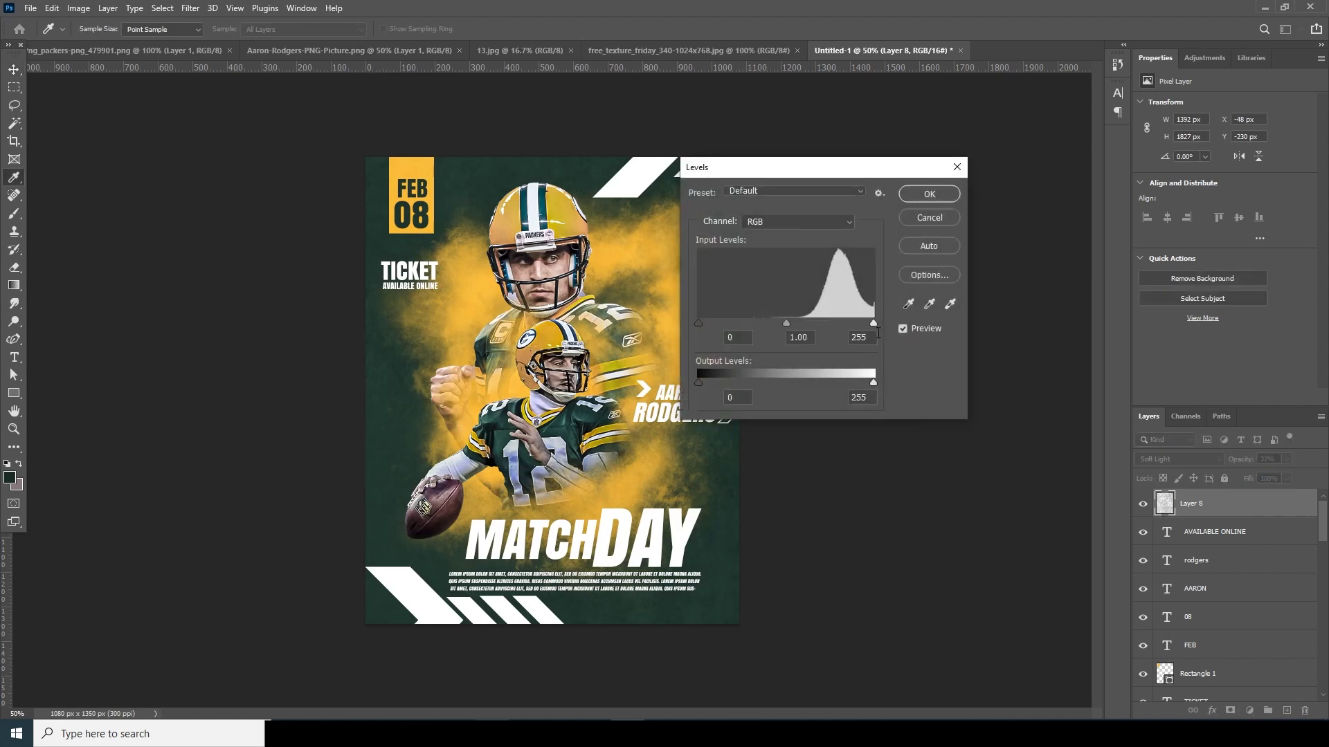
pyautogui.moveTo(787, 321); pyautogui.dragTo(833, 331)
pyautogui.press('Tab')
pyautogui.click(717, 322)
pyautogui.moveTo(840, 323); pyautogui.dragTo(843, 323)
pyautogui.click(929, 196)
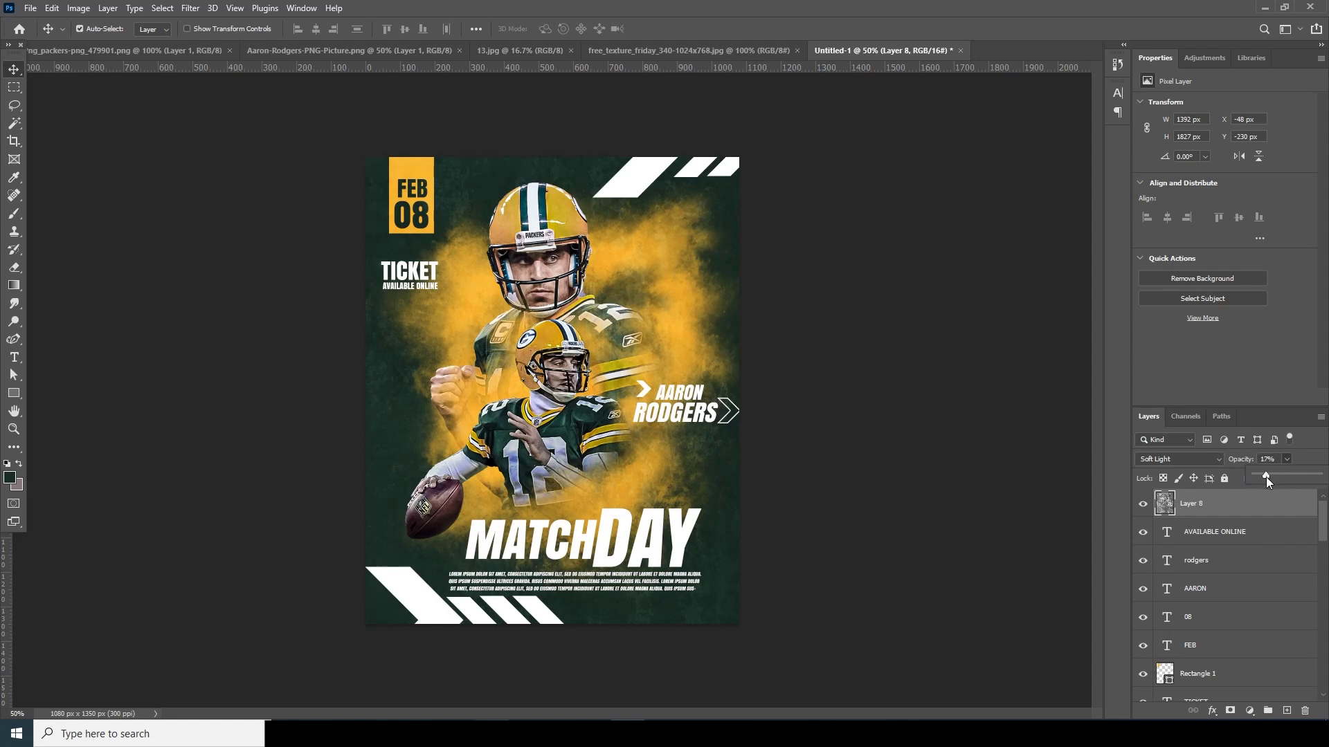
pyautogui.click(1189, 510)
# Add a Color Lookup adjustment layer above the texture using the TensionGreen.3DL file.
pyautogui.click(1249, 710)
pyautogui.click(1253, 636)
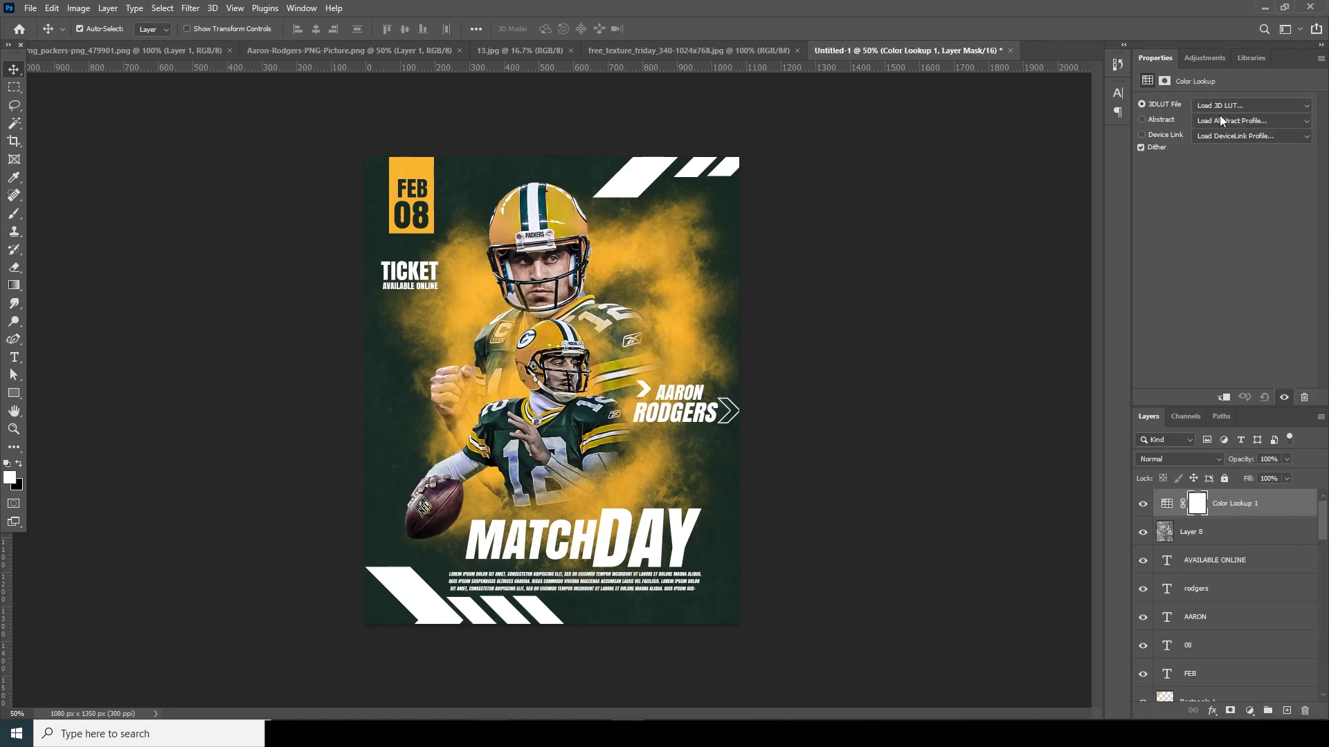
pyautogui.click(1239, 105)
pyautogui.click(1197, 504)
# Add a Color Balance adjustment layer with midtones at about +67 red, -13 towards magenta and +23 blue.
pyautogui.click(1249, 710)
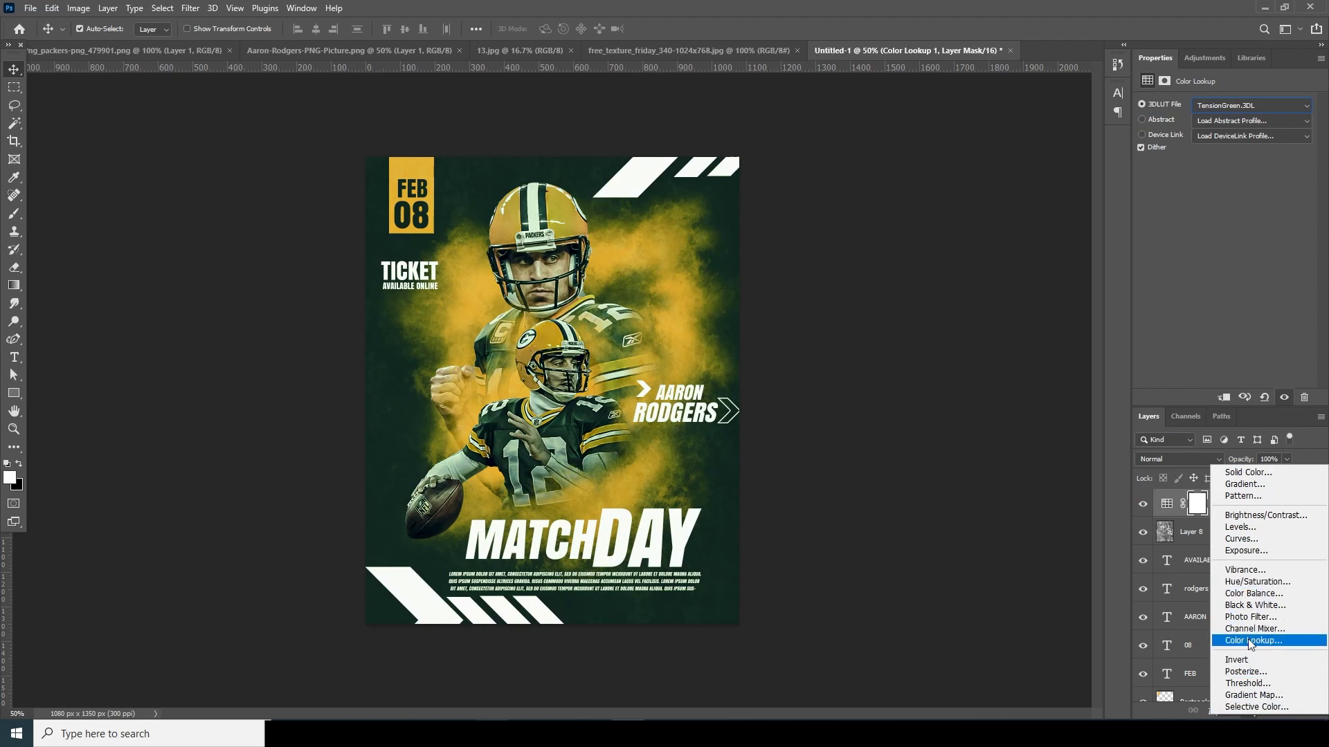
pyautogui.click(1253, 593)
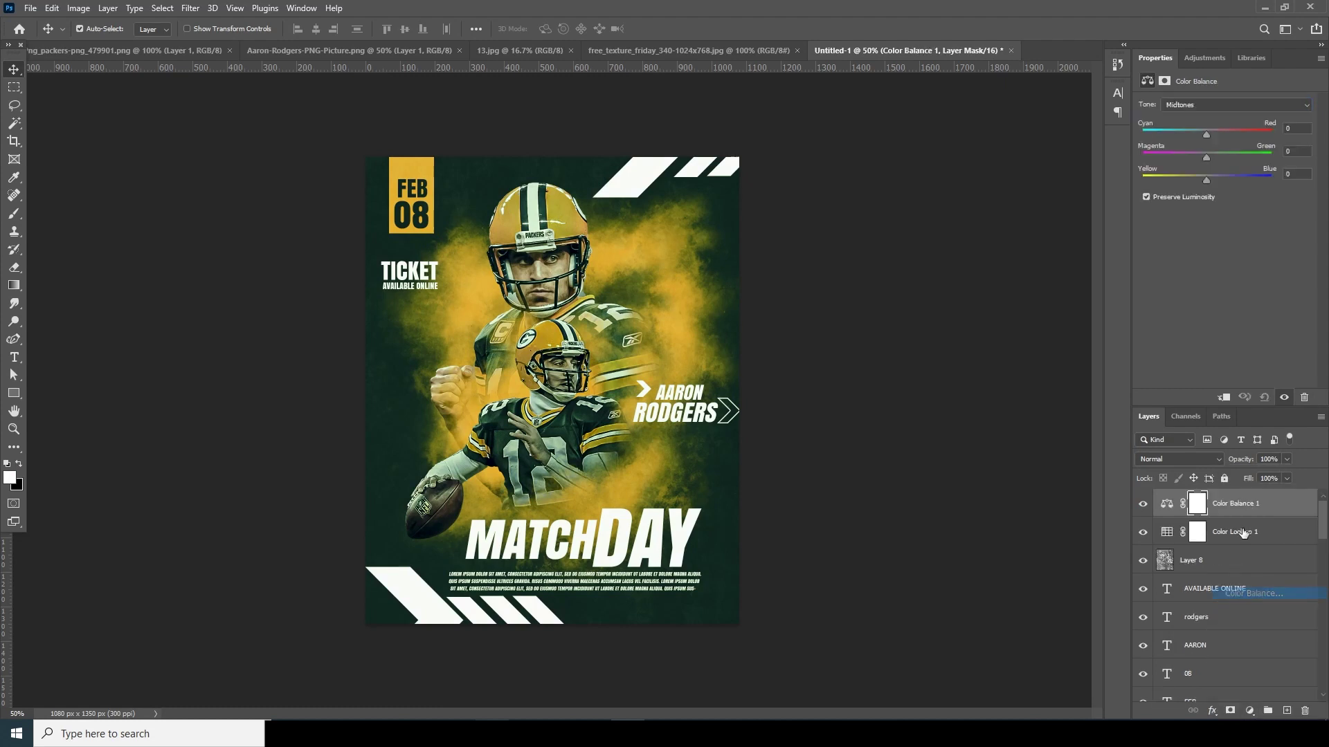
pyautogui.click(1235, 133)
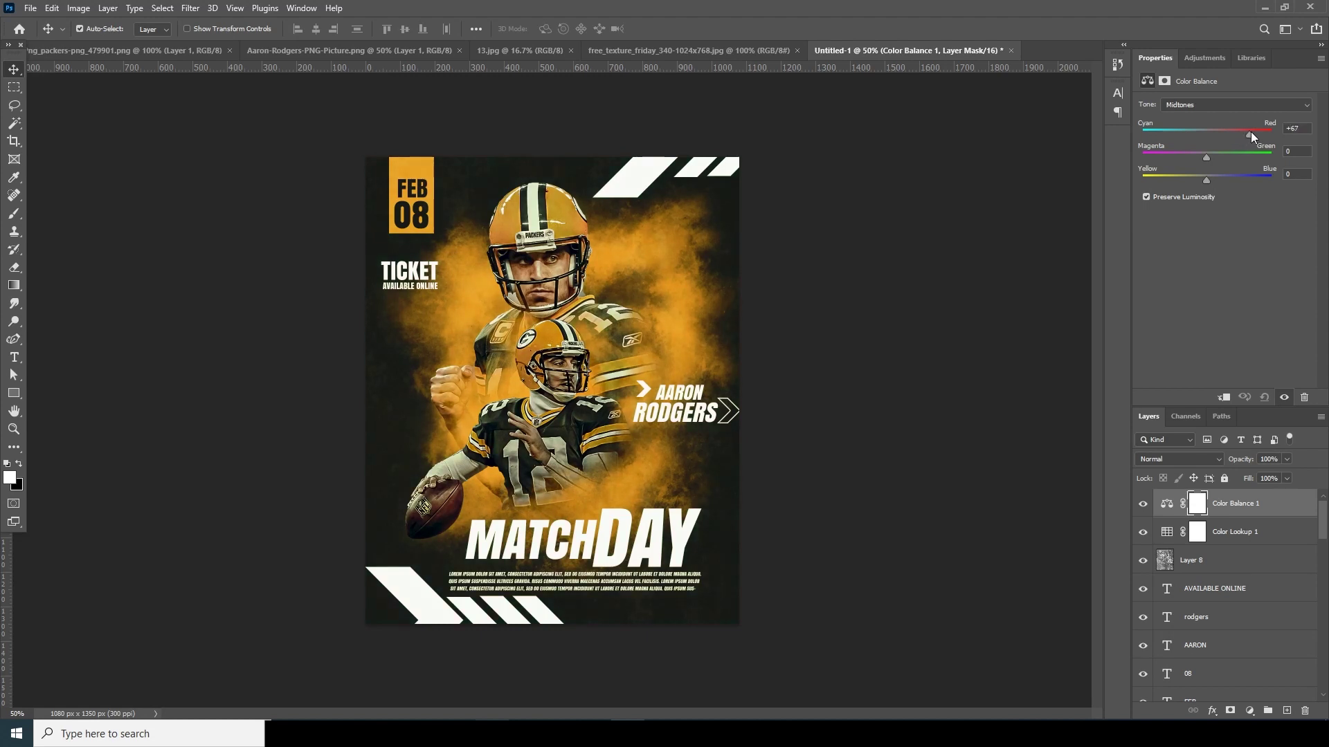
pyautogui.moveTo(1189, 155); pyautogui.dragTo(1209, 161)
pyautogui.moveTo(1221, 181); pyautogui.dragTo(1221, 180)
# Shift the Color Balance shadows so the poster's dark areas take on a slight teal tint.
pyautogui.click(1180, 105)
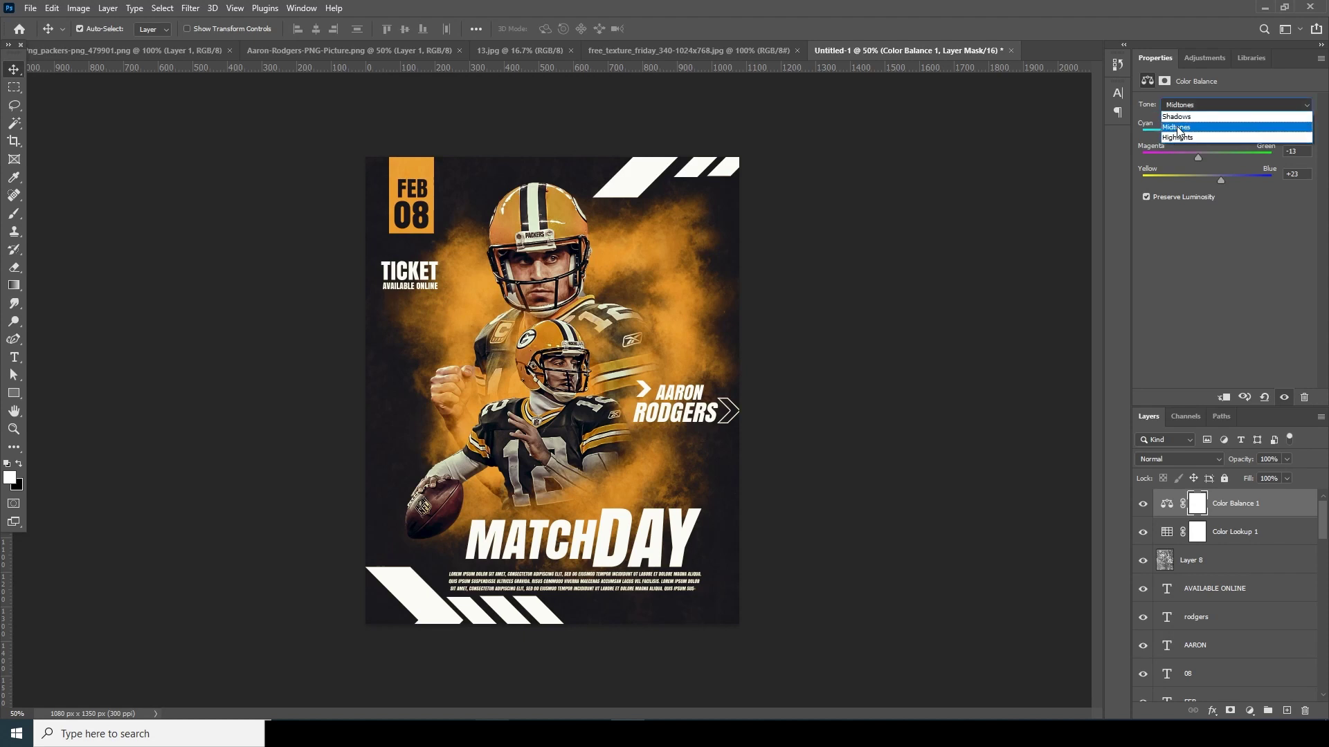
pyautogui.click(1178, 117)
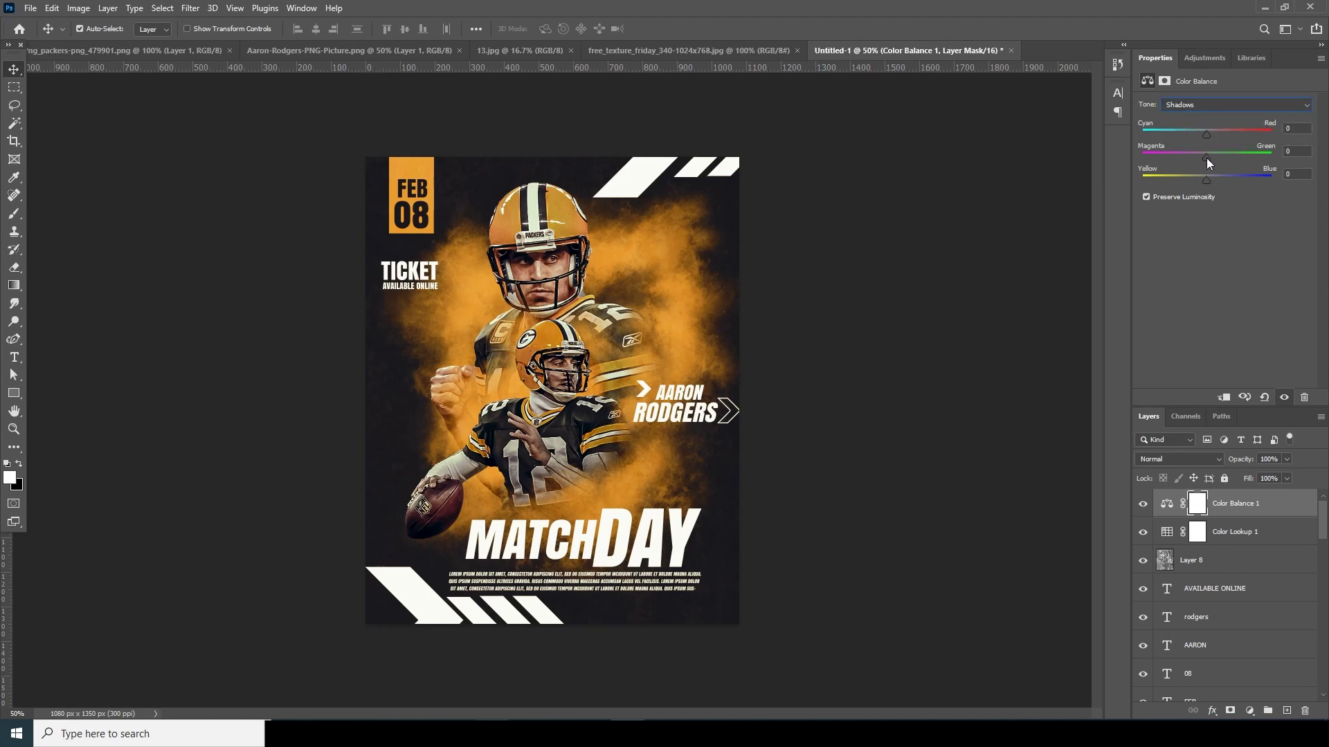
pyautogui.moveTo(1207, 181)
pyautogui.mouseDown()
pyautogui.moveTo(1219, 181)
pyautogui.moveTo(1203, 182)
pyautogui.moveTo(1200, 158)
pyautogui.mouseUp()
pyautogui.click(1197, 504)
# Add a Curves adjustment layer that lifts the midtones and raises the black point to output 8.
pyautogui.click(1249, 710)
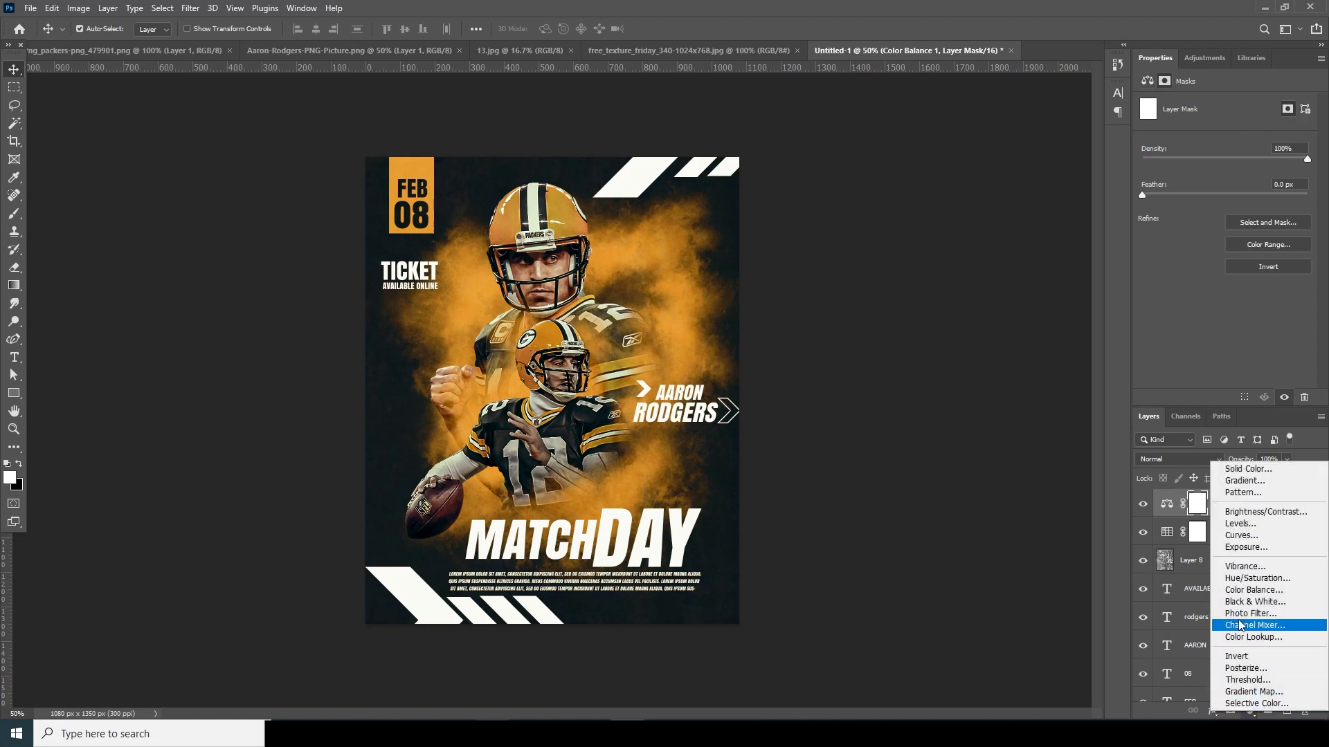
pyautogui.click(1241, 535)
pyautogui.moveTo(1241, 203); pyautogui.dragTo(1240, 191)
pyautogui.moveTo(1172, 272); pyautogui.dragTo(1168, 267)
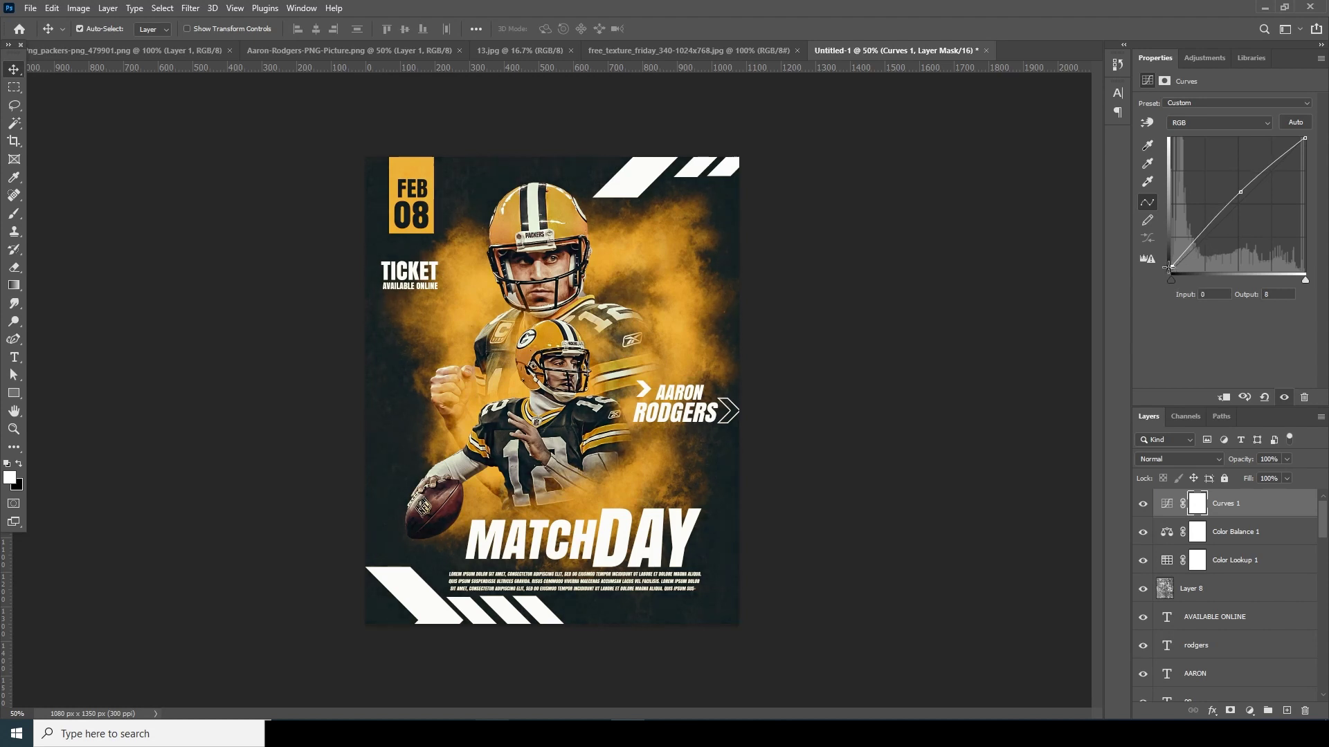
pyautogui.click(671, 358)
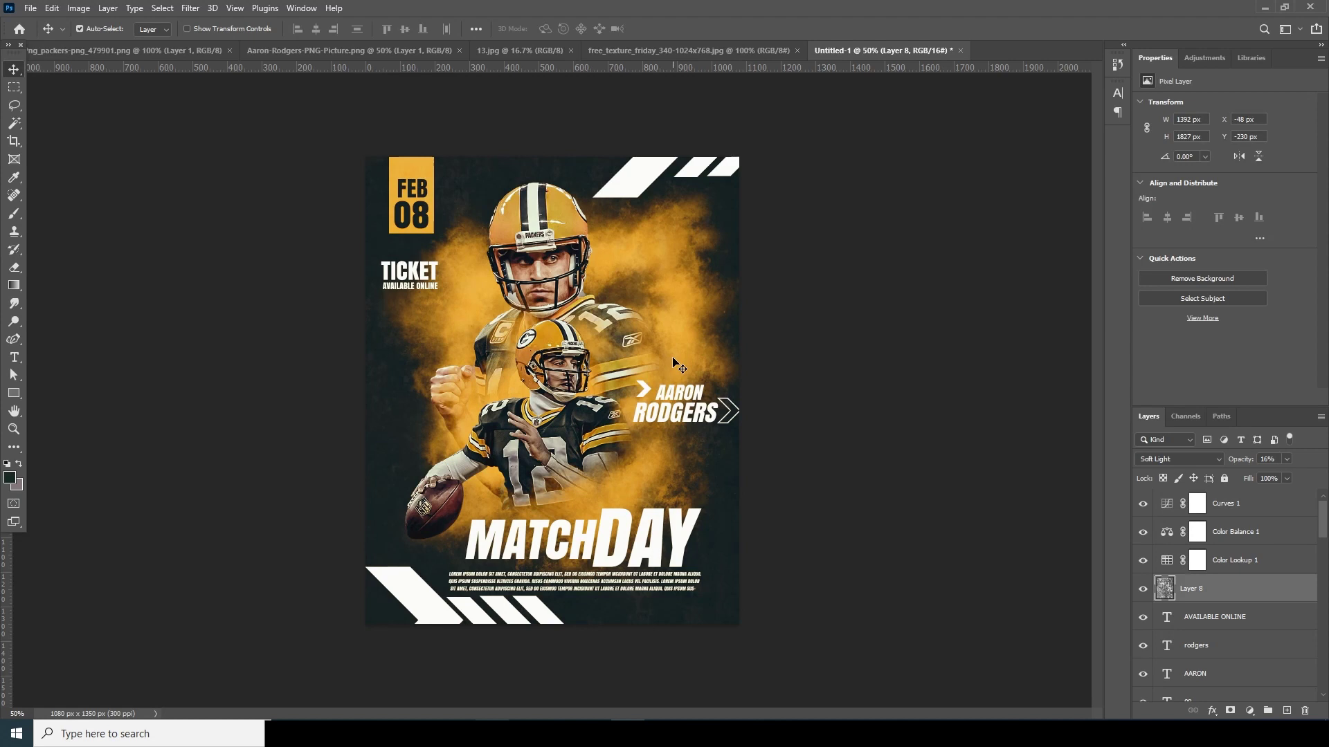